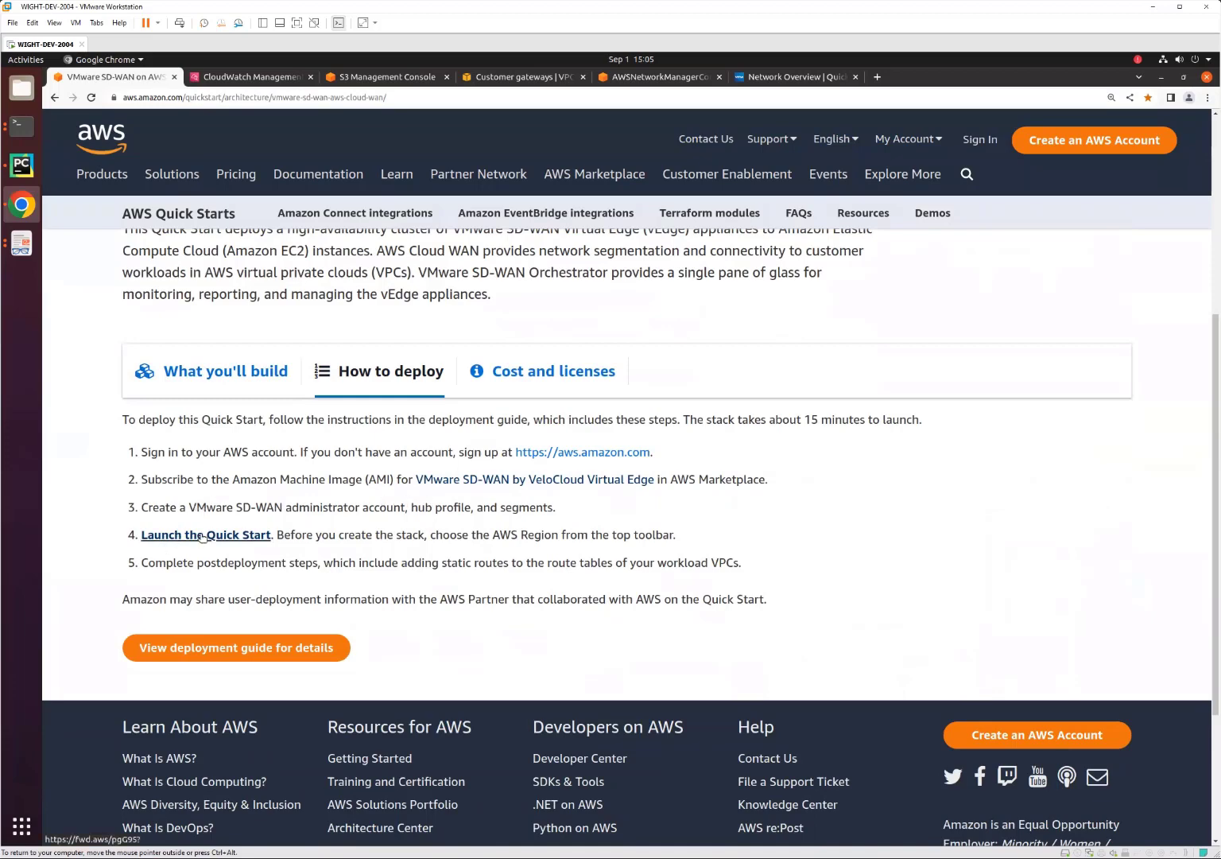
In the Orchestrator, view the monitored edges and their map distribution, and consult the AWS Virtual Edge - AWS CloudWAN diagram in Document Viewer.
{"action": "left_click", "coordinate": [775, 77]}
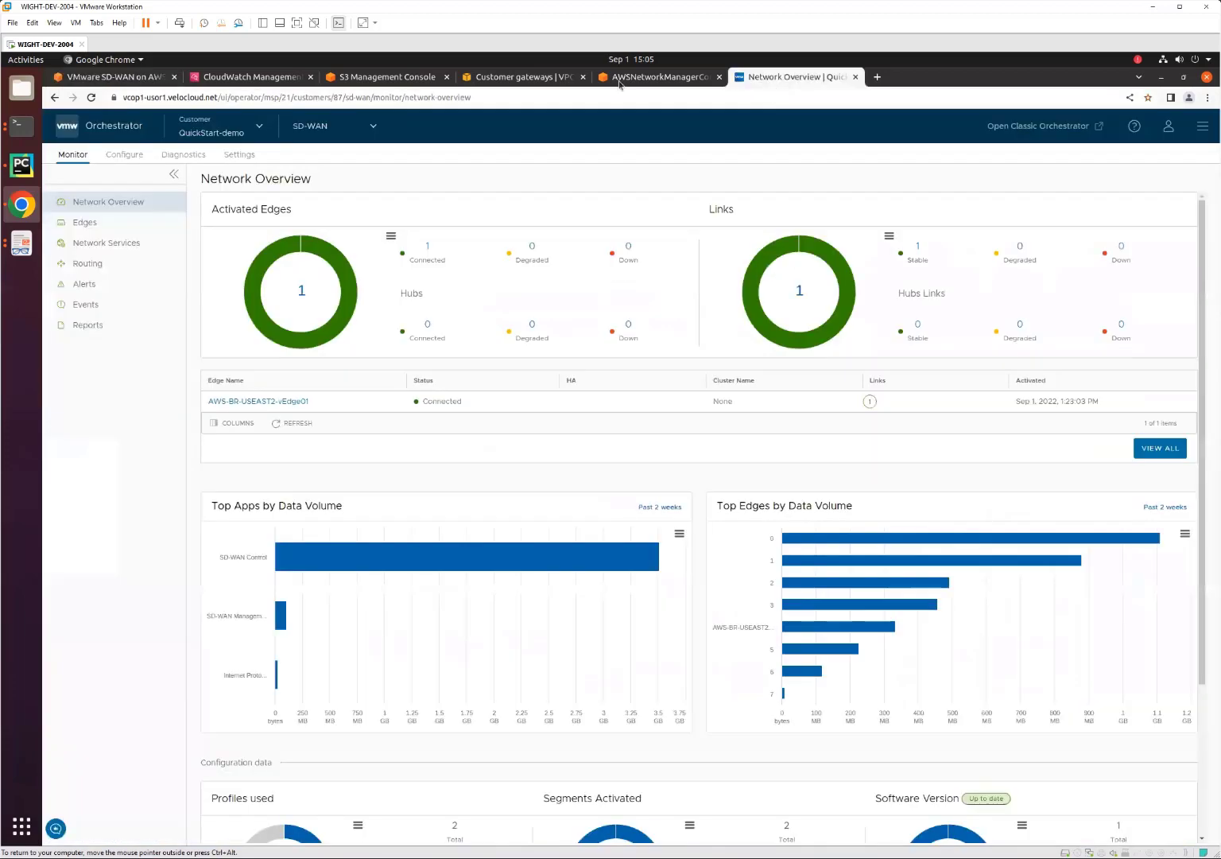
{"action": "left_click", "coordinate": [100, 202]}
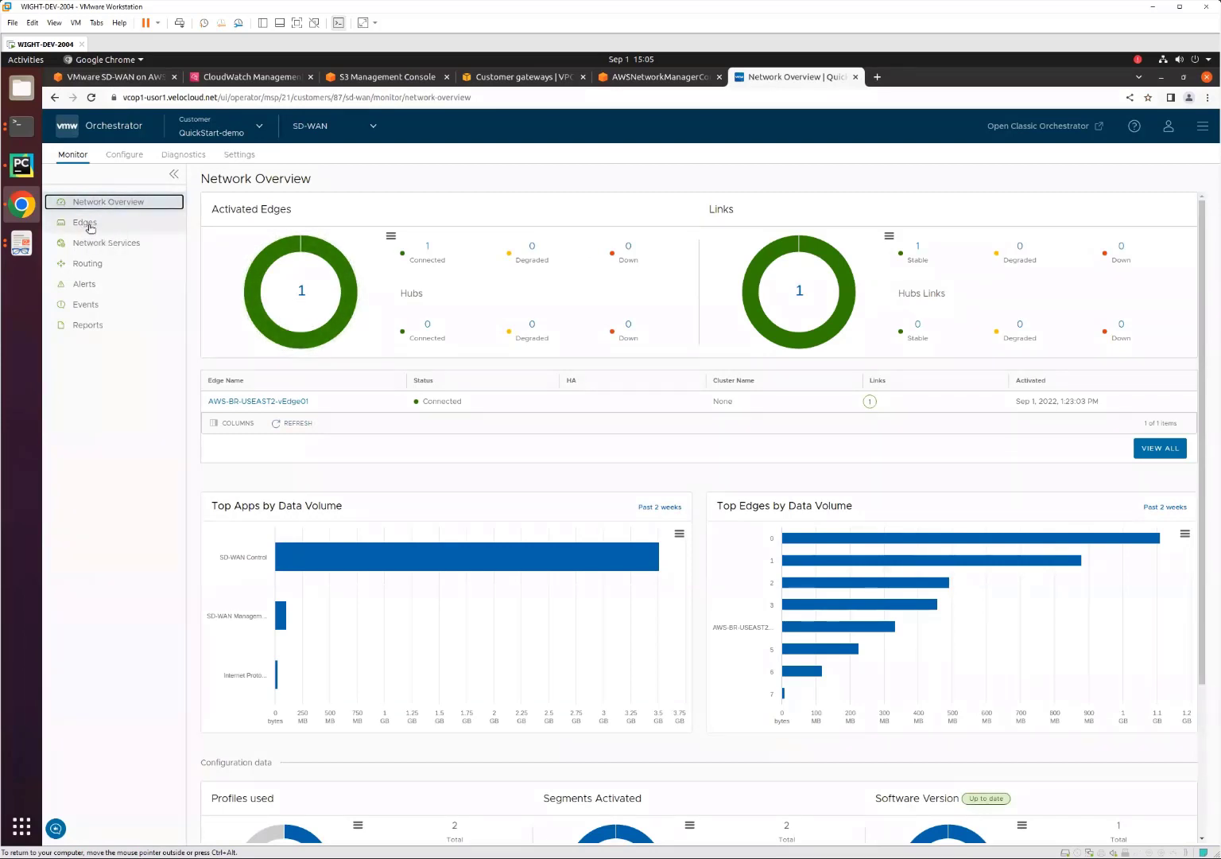
{"action": "left_click", "coordinate": [91, 227]}
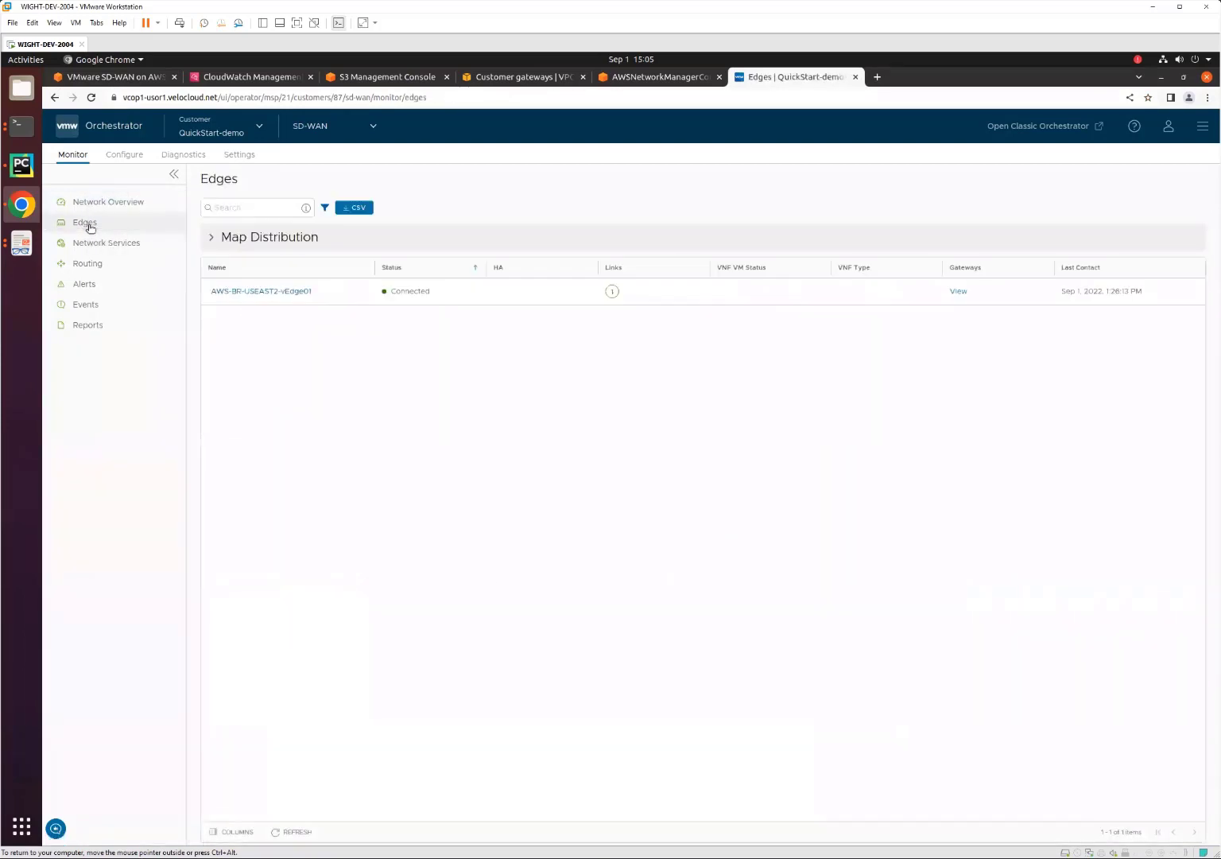
{"action": "left_click", "coordinate": [242, 237]}
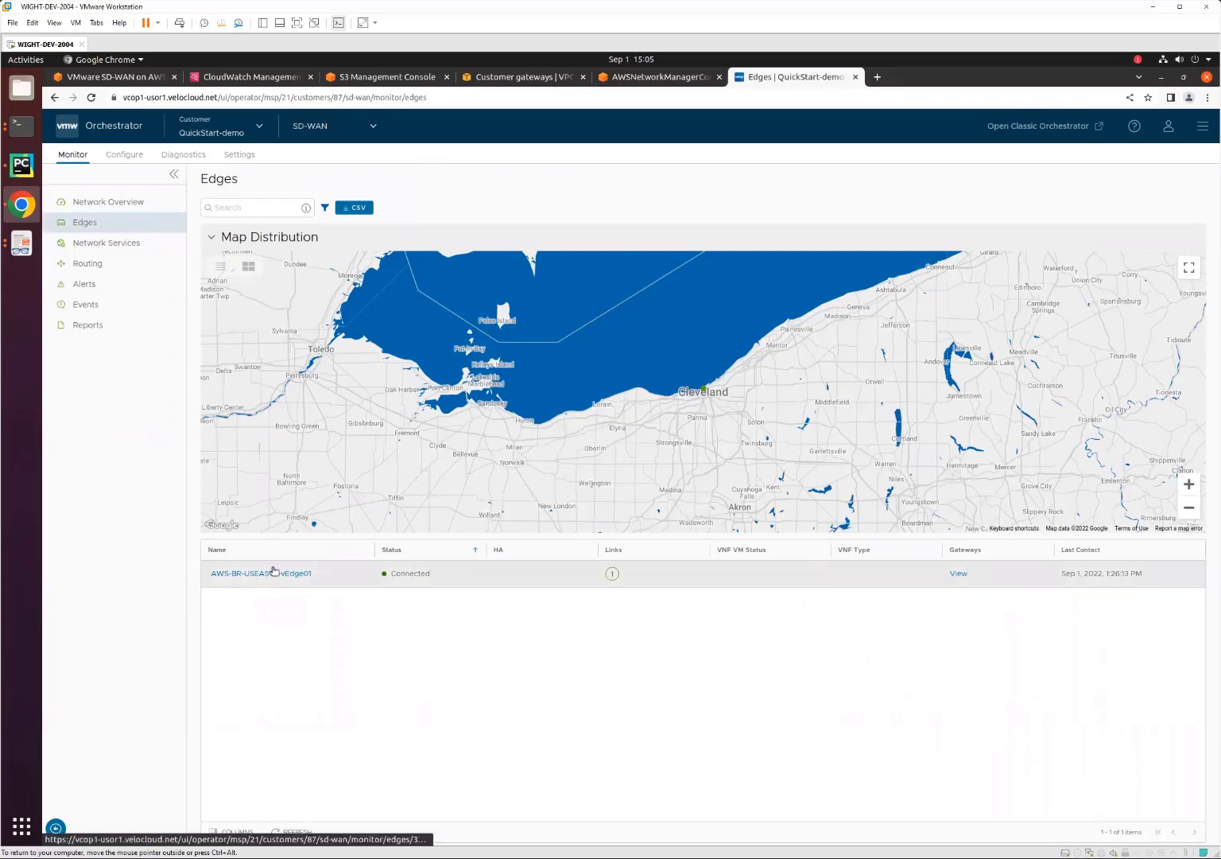
{"action": "left_click", "coordinate": [20, 252]}
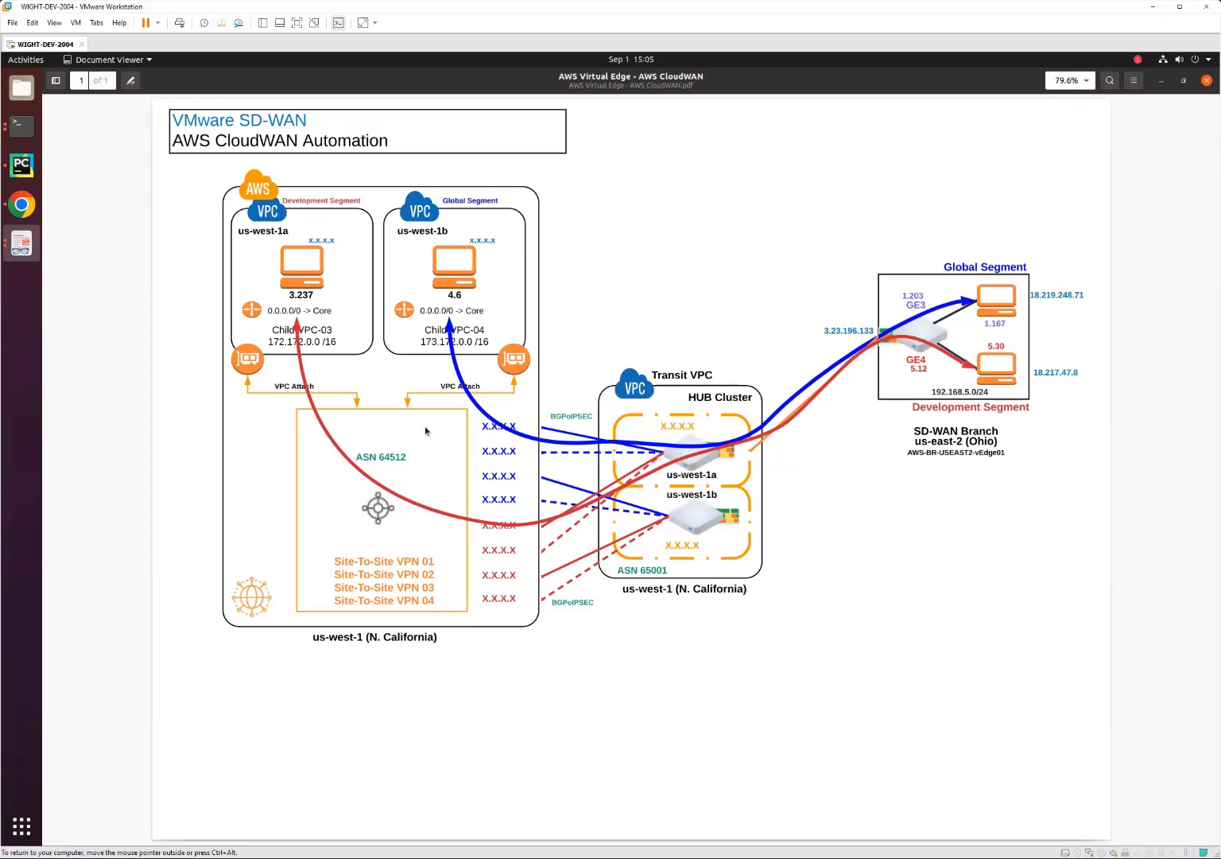
{"action": "left_click", "coordinate": [22, 205]}
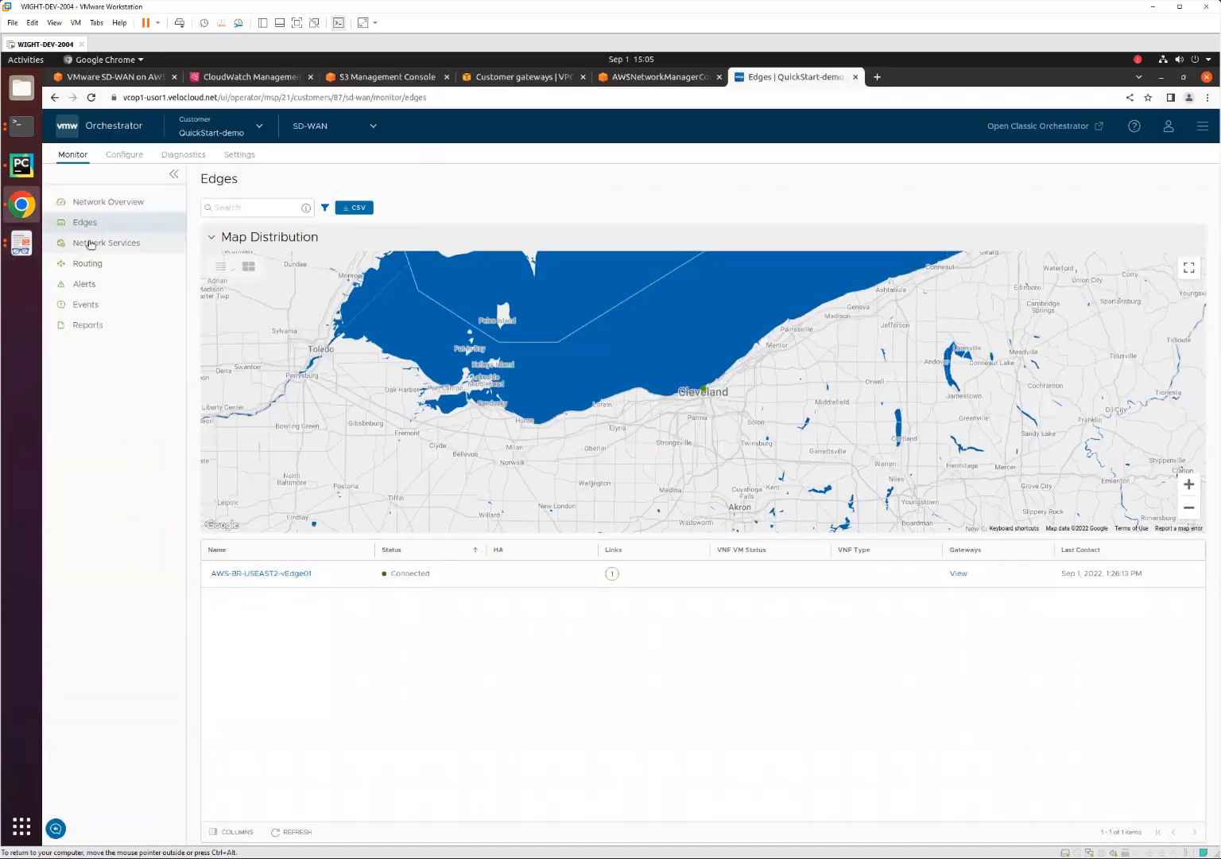
Review the segments configured for the QuickStart-demo customer and display its list of profiles.
{"action": "left_click", "coordinate": [125, 155]}
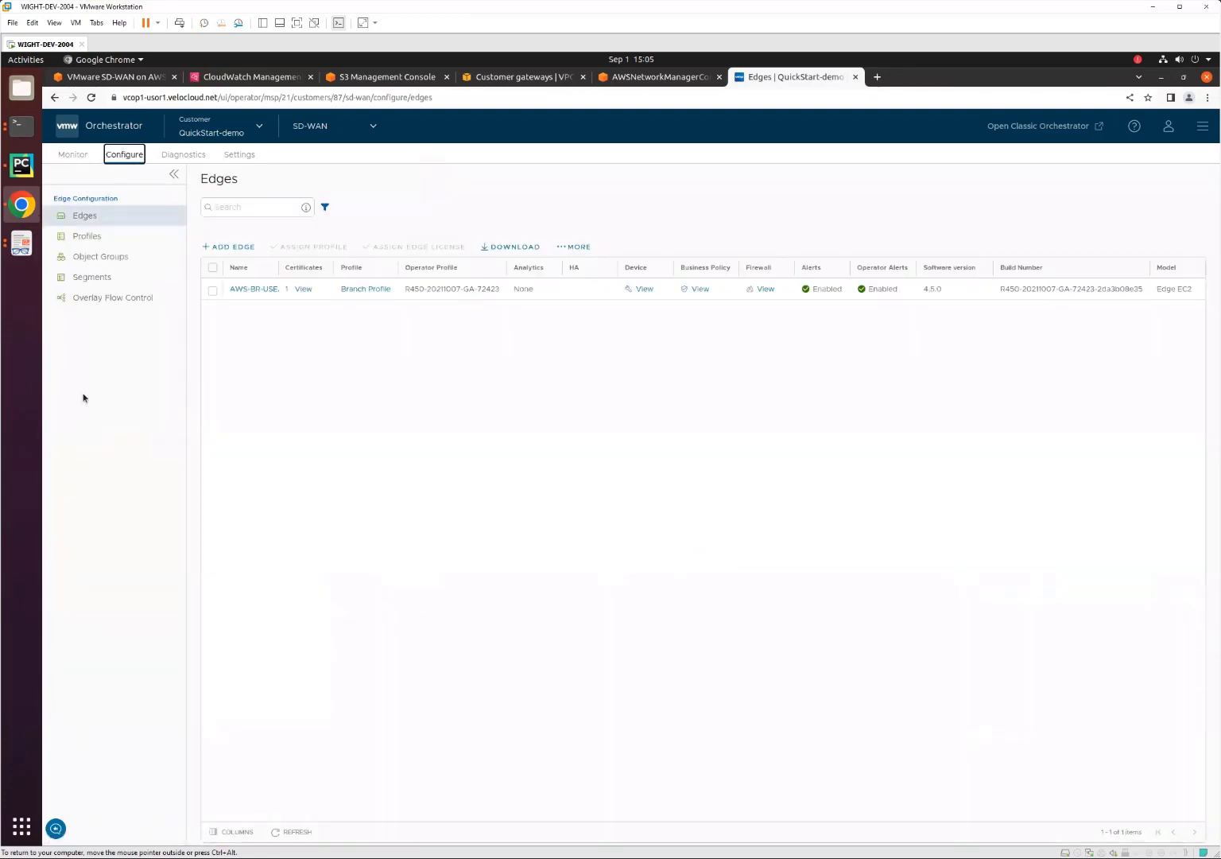
{"action": "left_click", "coordinate": [79, 275]}
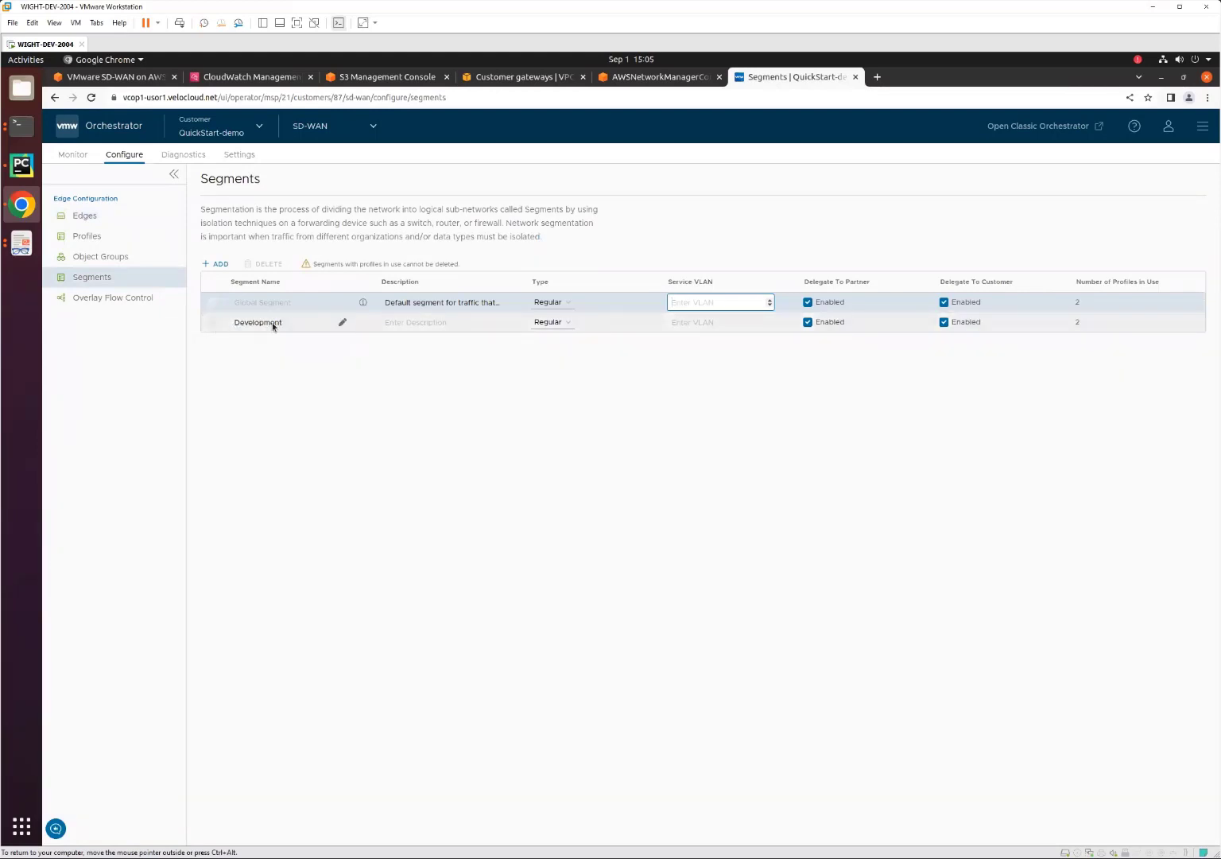
{"action": "left_click", "coordinate": [88, 238]}
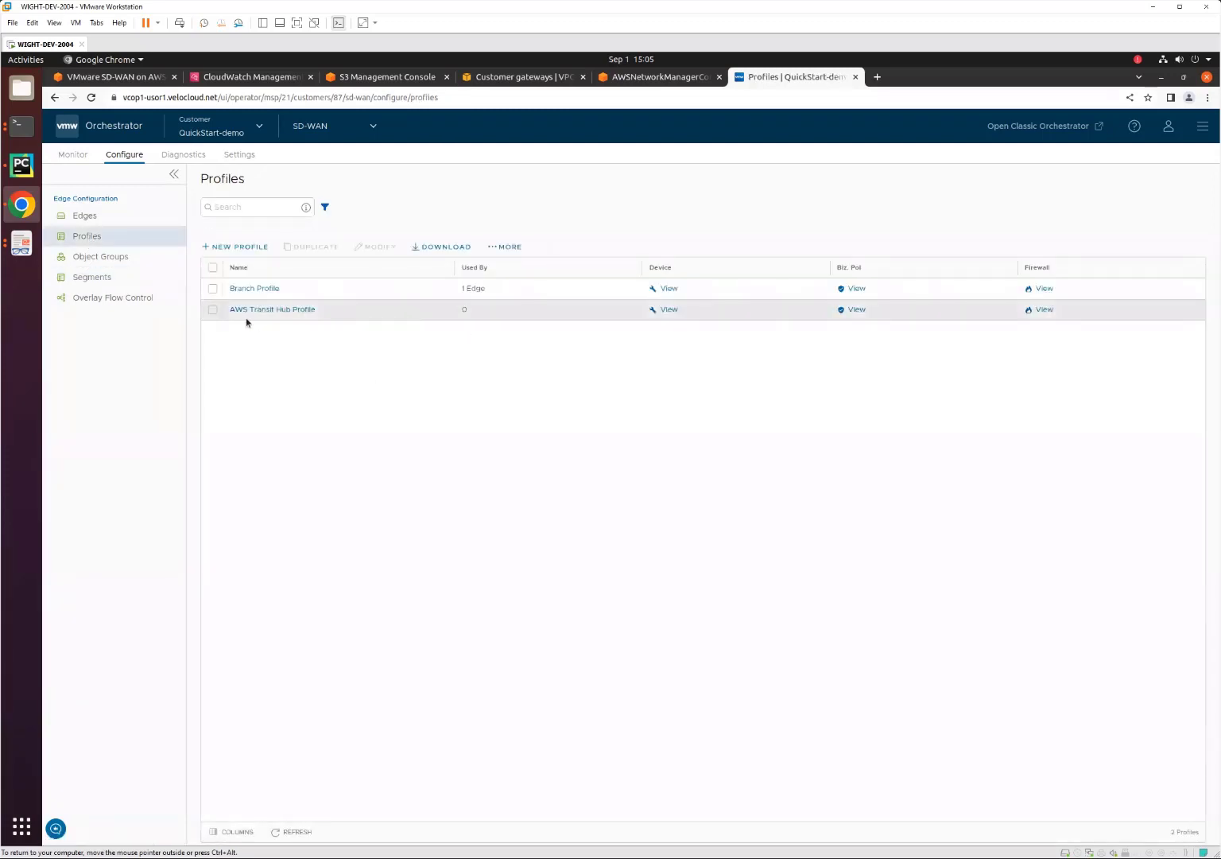
Open the AWS Transit Hub Profile, examine the Virtual Edge interface types of GE2 and GE3, and return to the configured edges list.
{"action": "left_click", "coordinate": [290, 312]}
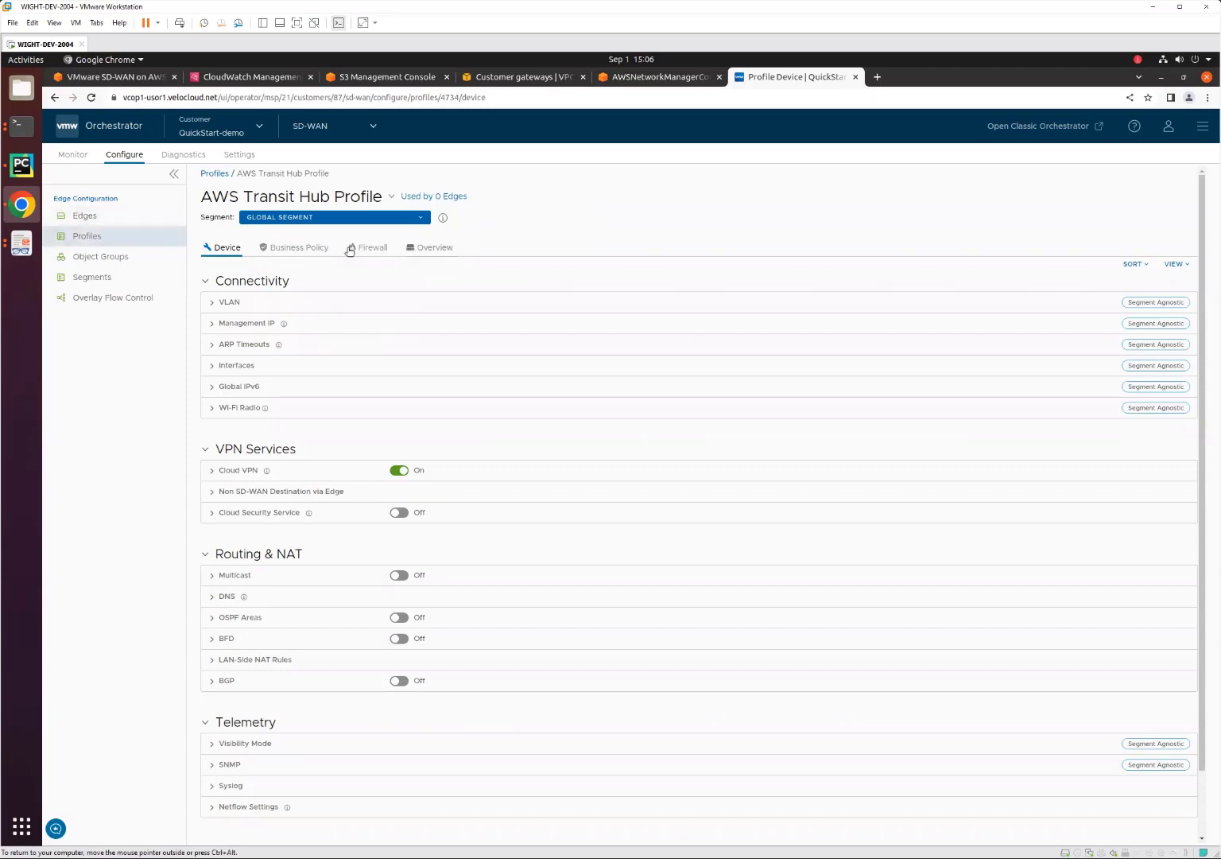
{"action": "scroll", "coordinate": [542, 427], "scroll_direction": "down", "scroll_amount": 2}
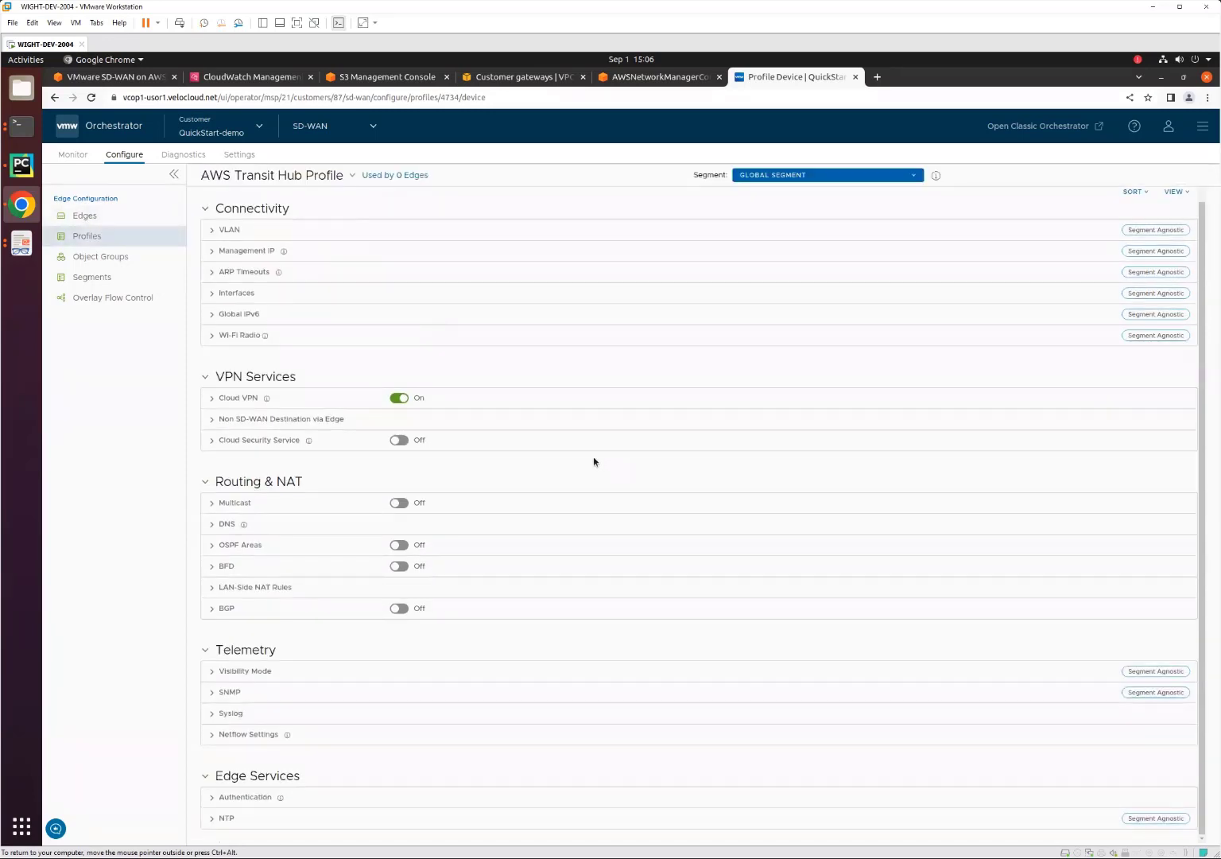
{"action": "scroll", "coordinate": [214, 337], "scroll_direction": "up", "scroll_amount": 2}
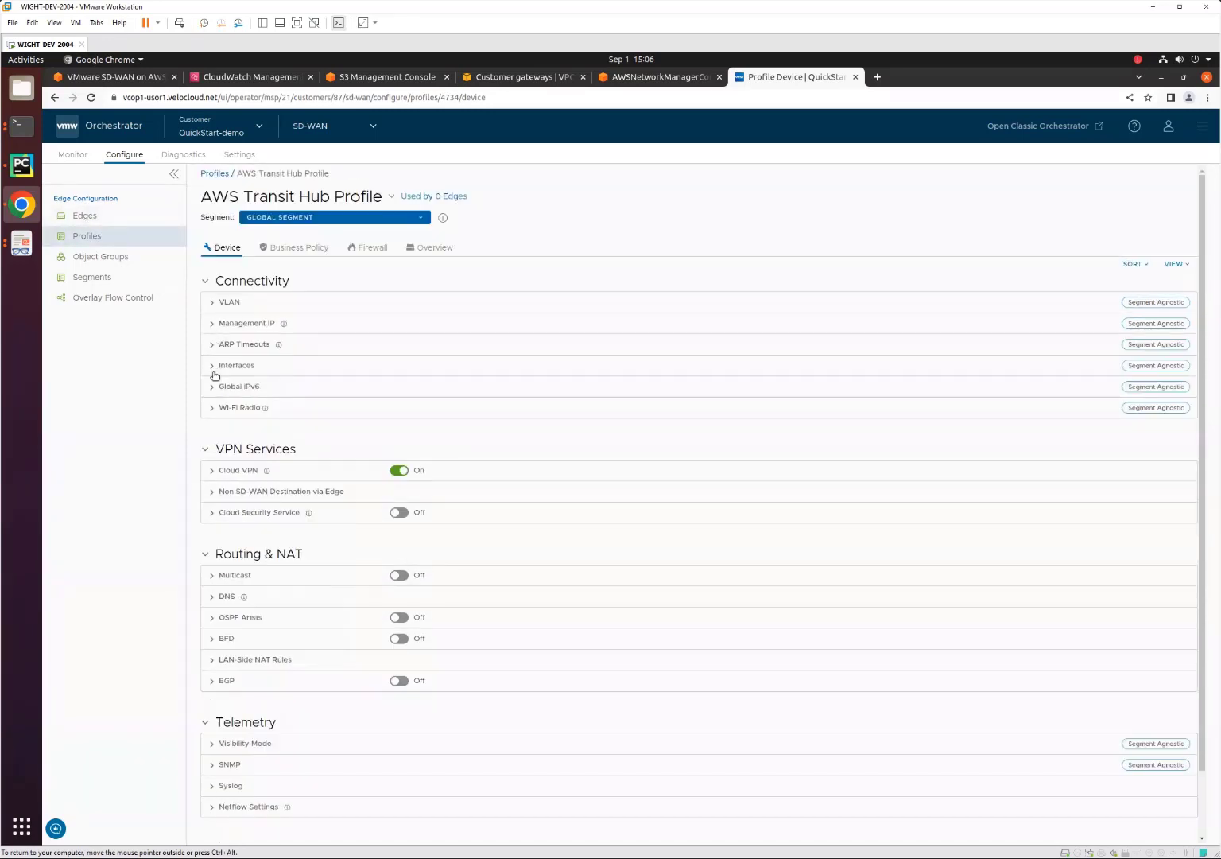
{"action": "left_click", "coordinate": [216, 366]}
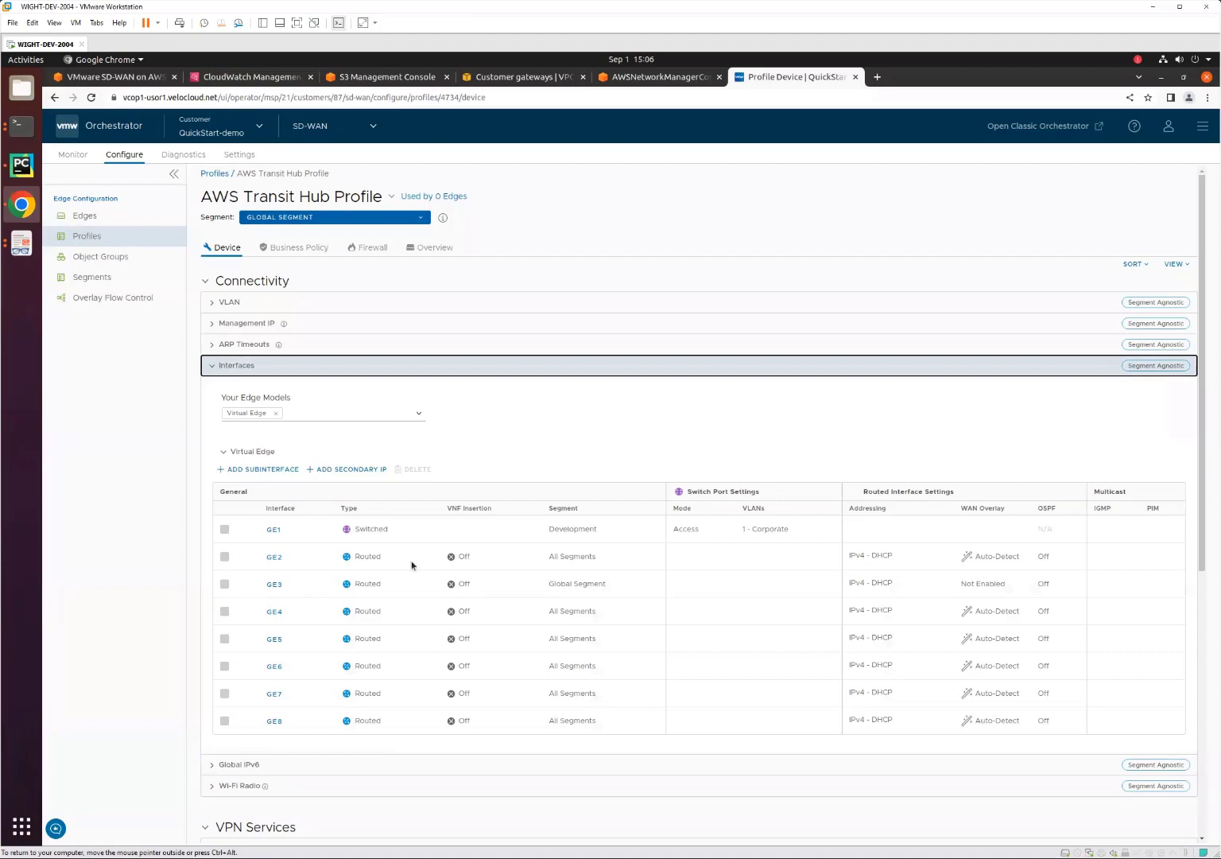
{"action": "left_click_drag", "start_coordinate": [357, 554], "coordinate": [380, 551]}
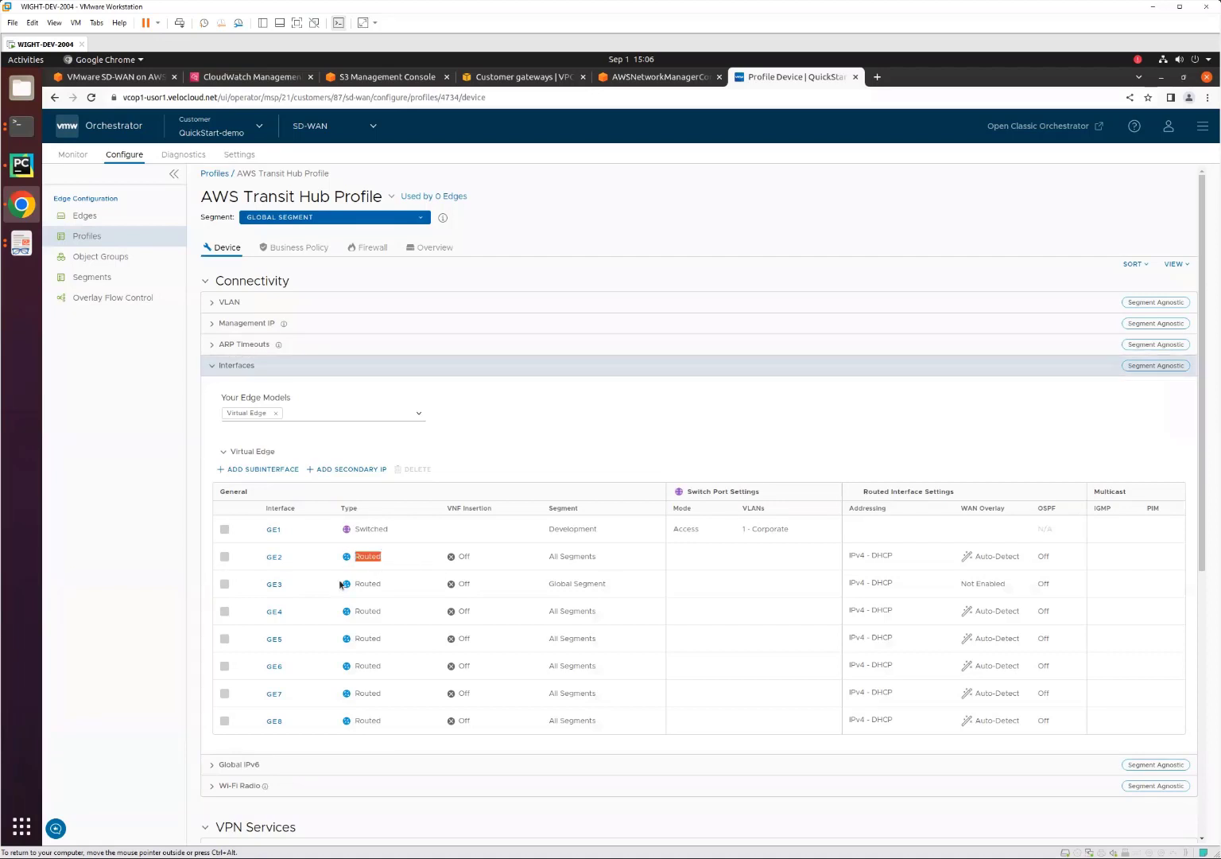
{"action": "double_click", "coordinate": [366, 584]}
{"action": "double_click", "coordinate": [365, 556]}
{"action": "double_click", "coordinate": [368, 584]}
{"action": "left_click", "coordinate": [85, 216]}
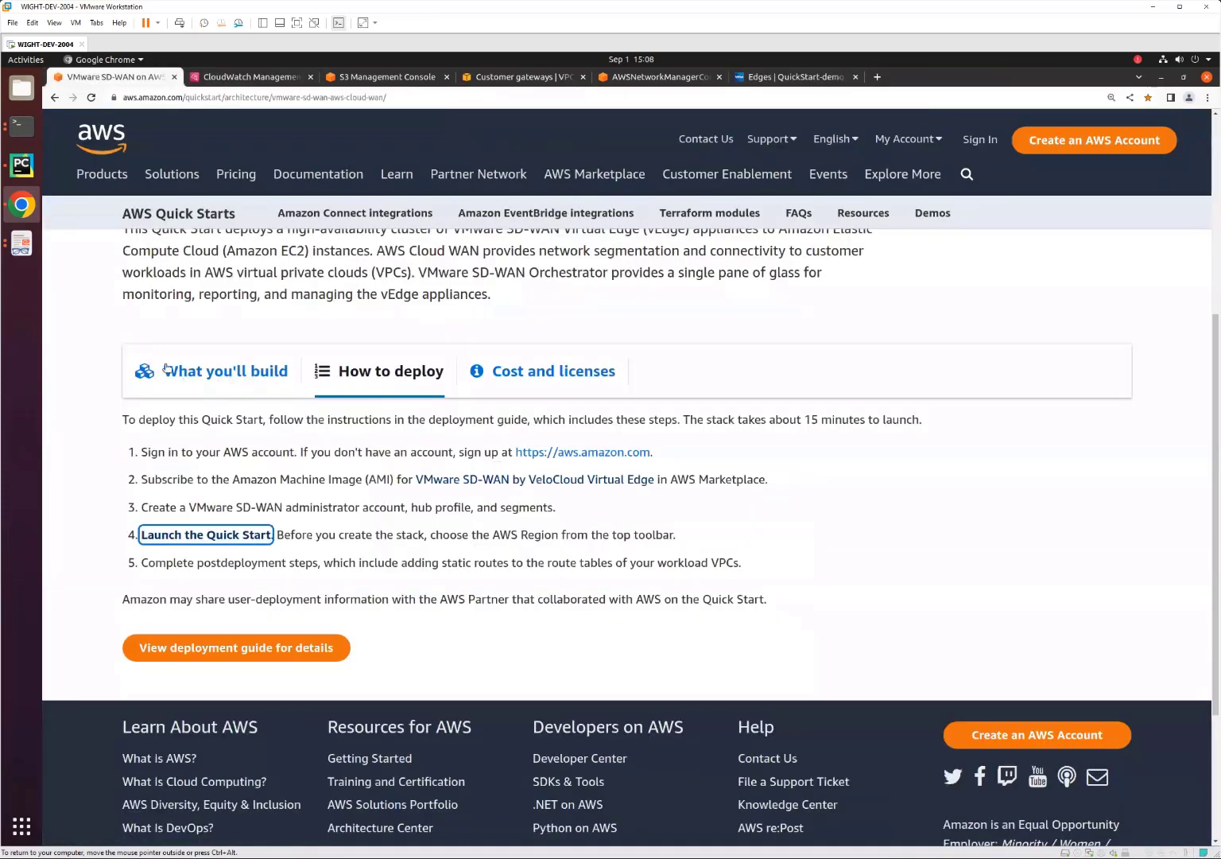
Launch the Quick Start from the AWS page, switch the region to US West (N. California), and continue to the stack details.
{"action": "left_click", "coordinate": [211, 538]}
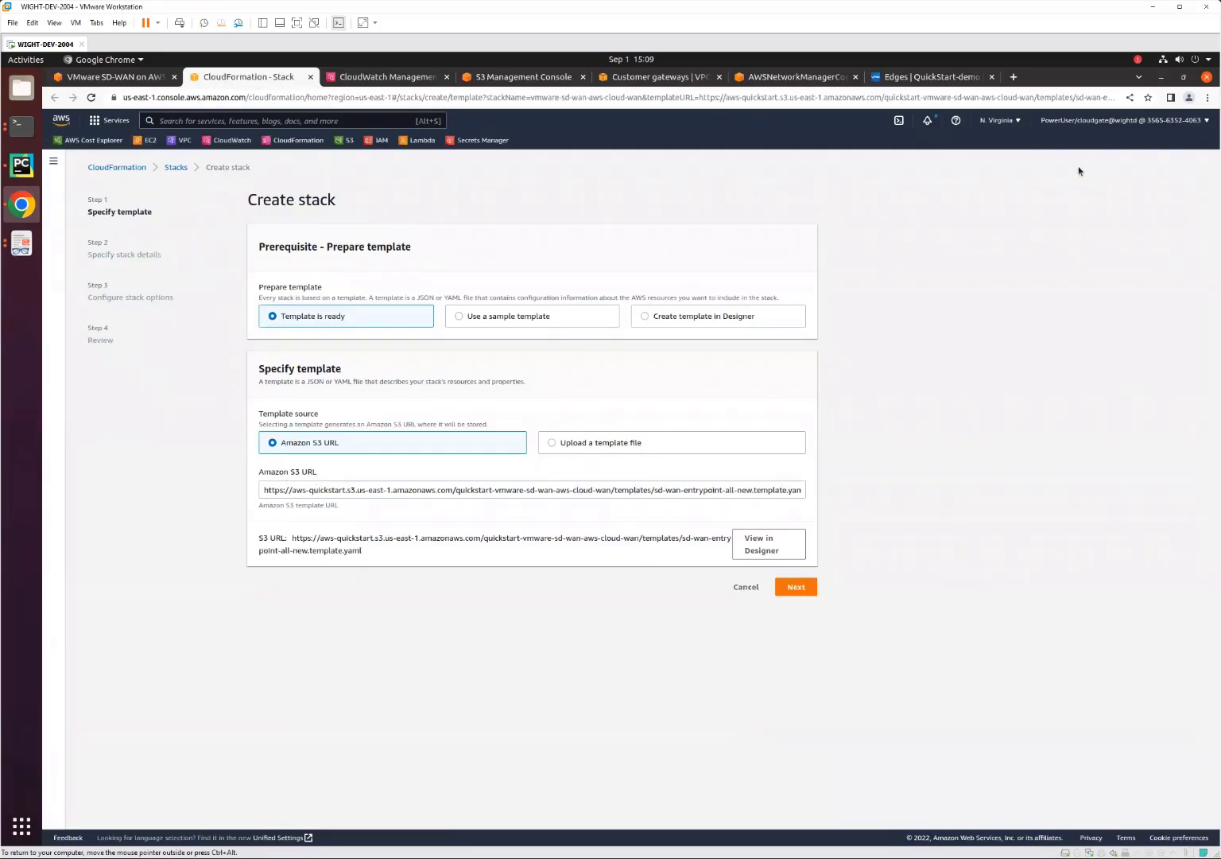
{"action": "left_click", "coordinate": [989, 121]}
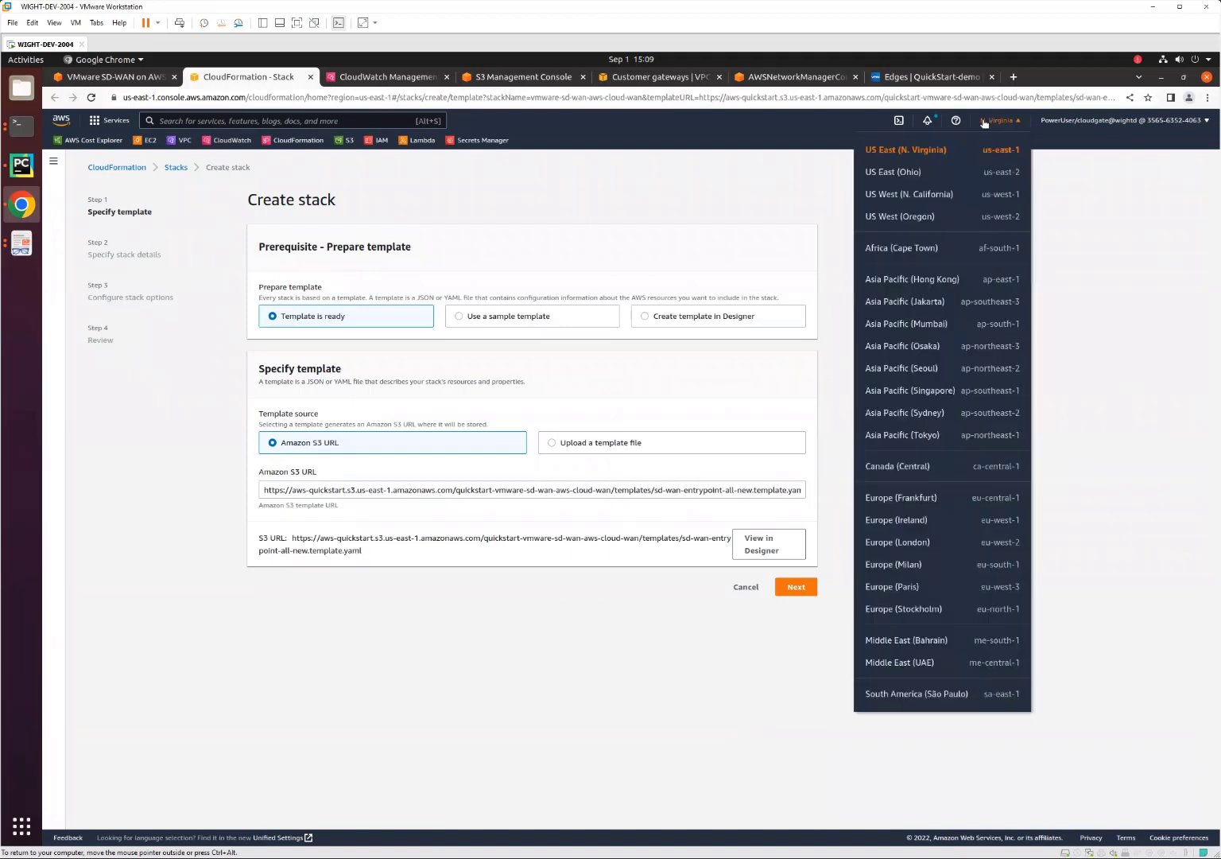
{"action": "left_click", "coordinate": [893, 198]}
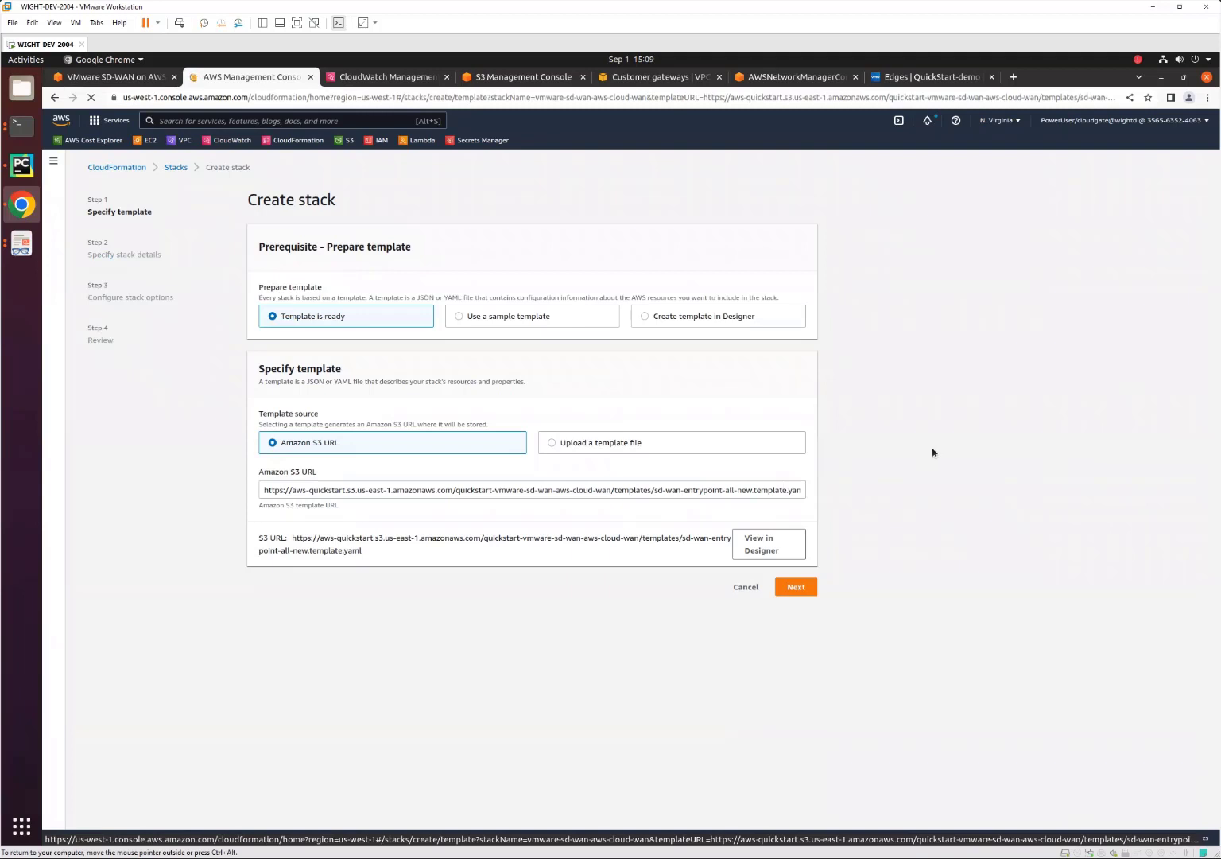
{"action": "left_click", "coordinate": [916, 588]}
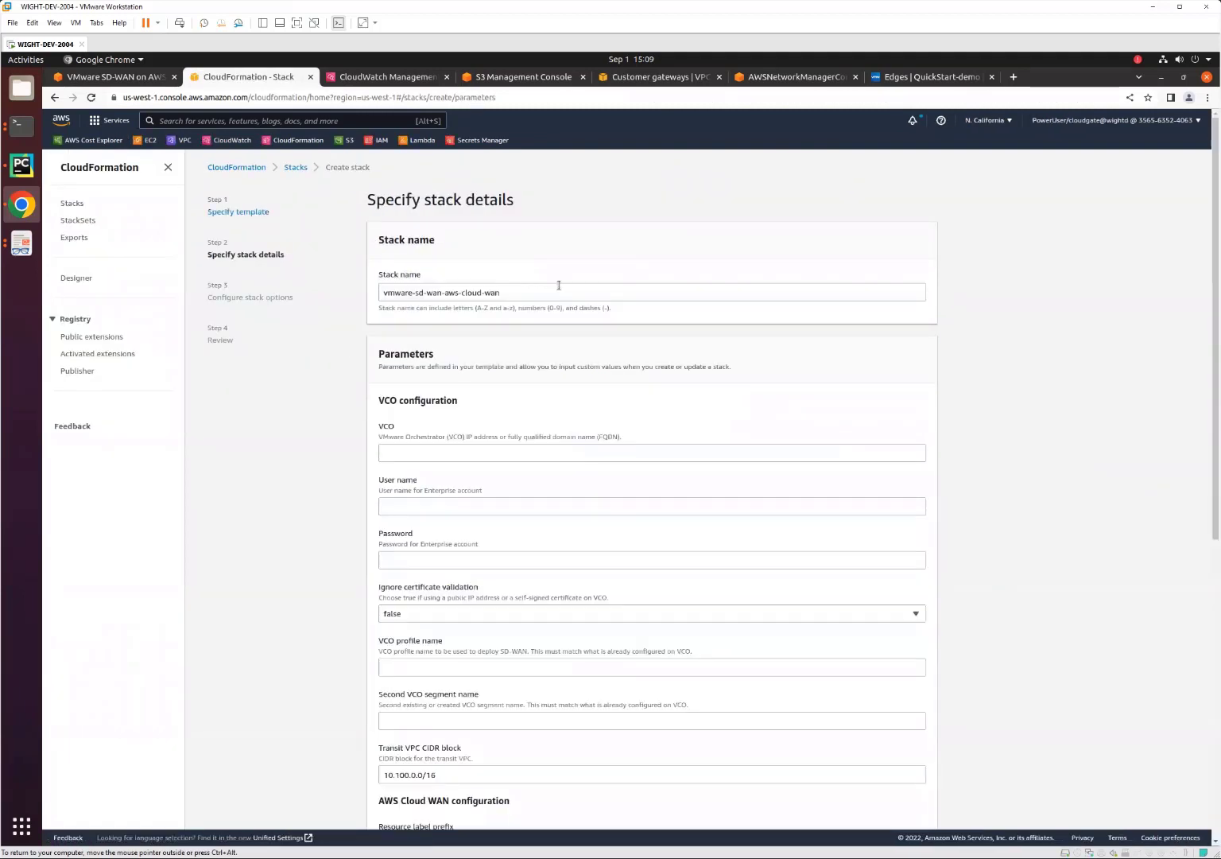
Replace the default stack name with myTest.
{"action": "left_click_drag", "start_coordinate": [551, 291], "coordinate": [341, 288]}
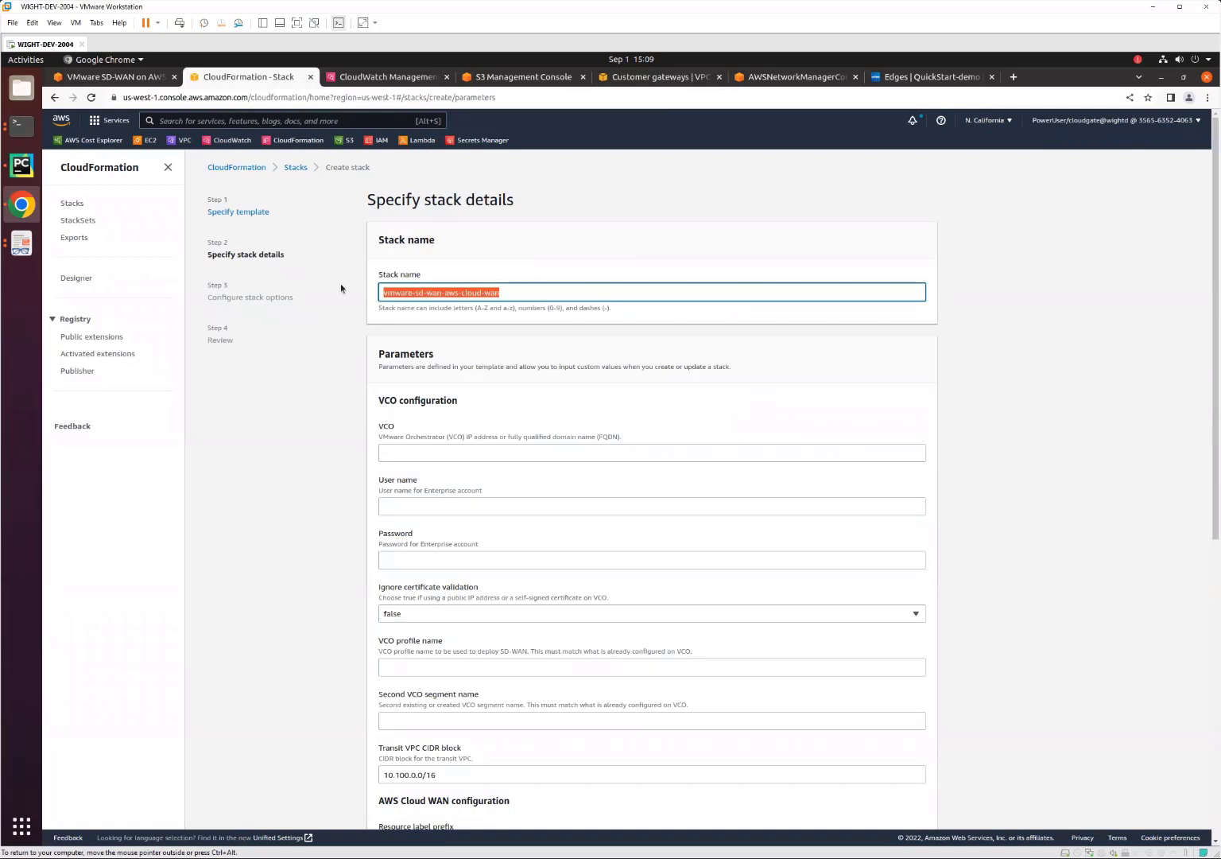
{"action": "type", "text": "myTest"}
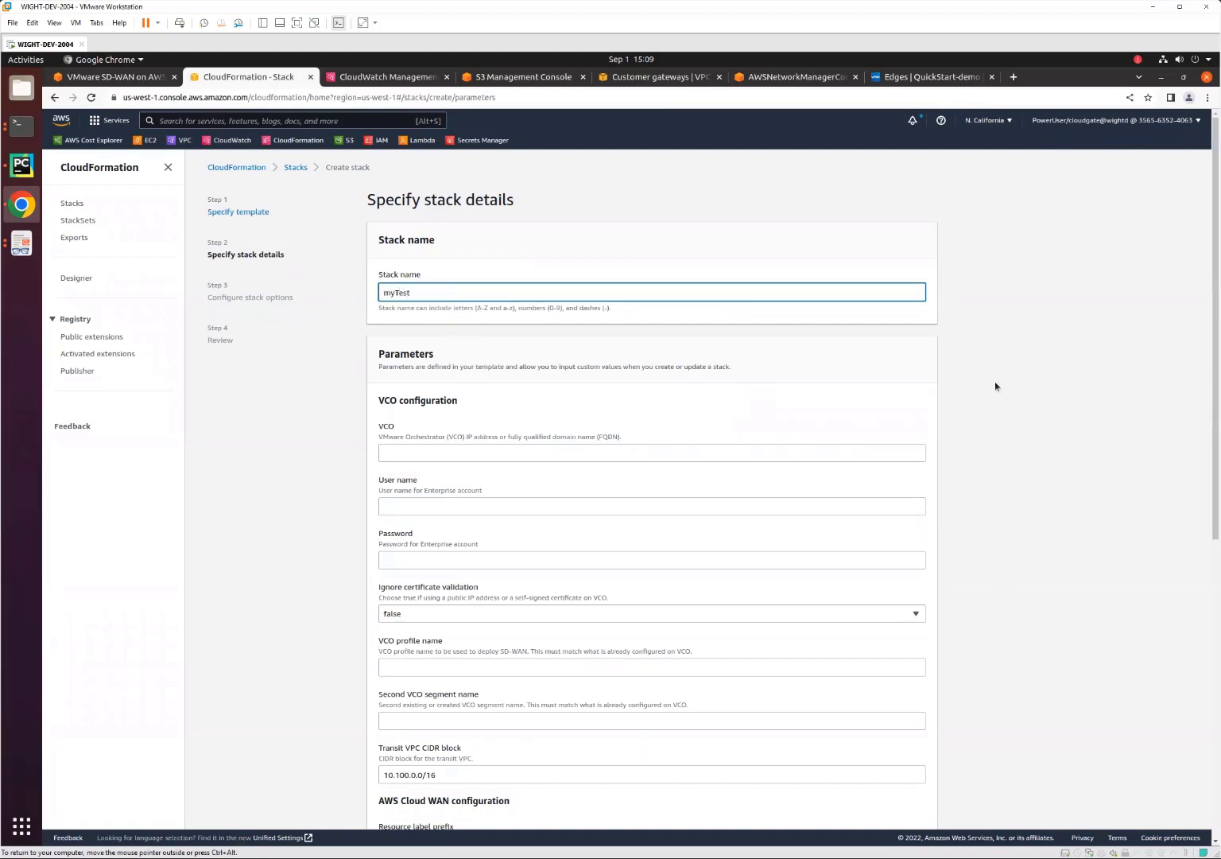
{"action": "left_click", "coordinate": [985, 350]}
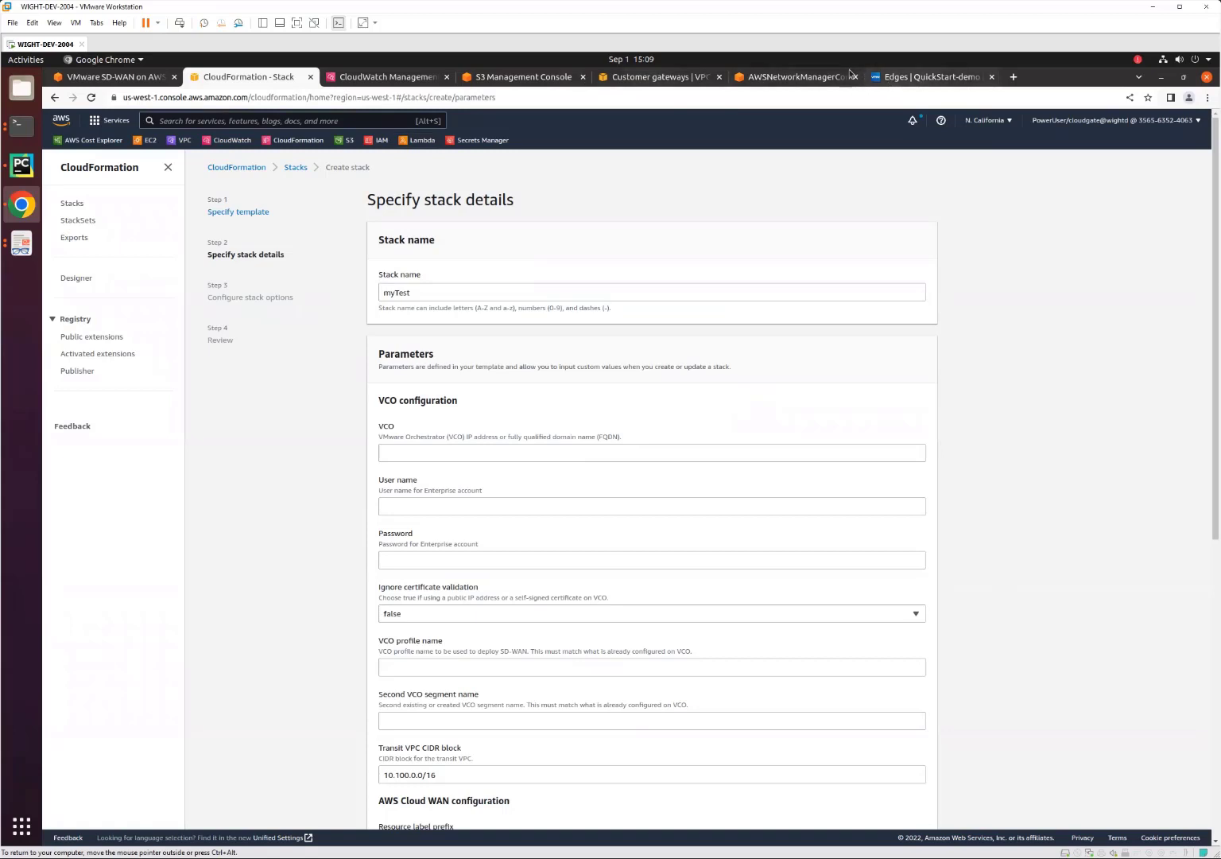
Copy the host name vcop1-usor1.velocloud.net from the Orchestrator's address into the stack's VCO parameter.
{"action": "left_click", "coordinate": [894, 77]}
{"action": "right_click", "coordinate": [217, 106]}
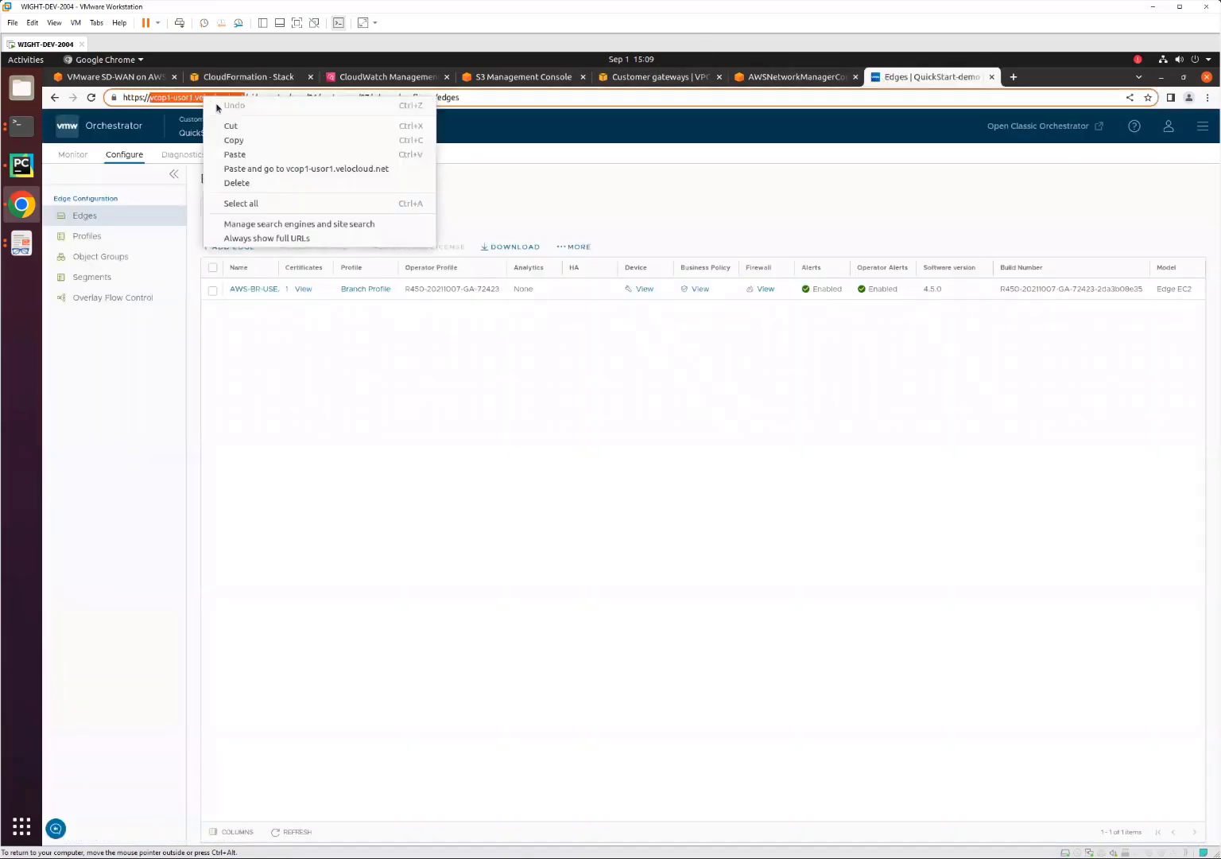
{"action": "left_click", "coordinate": [230, 141]}
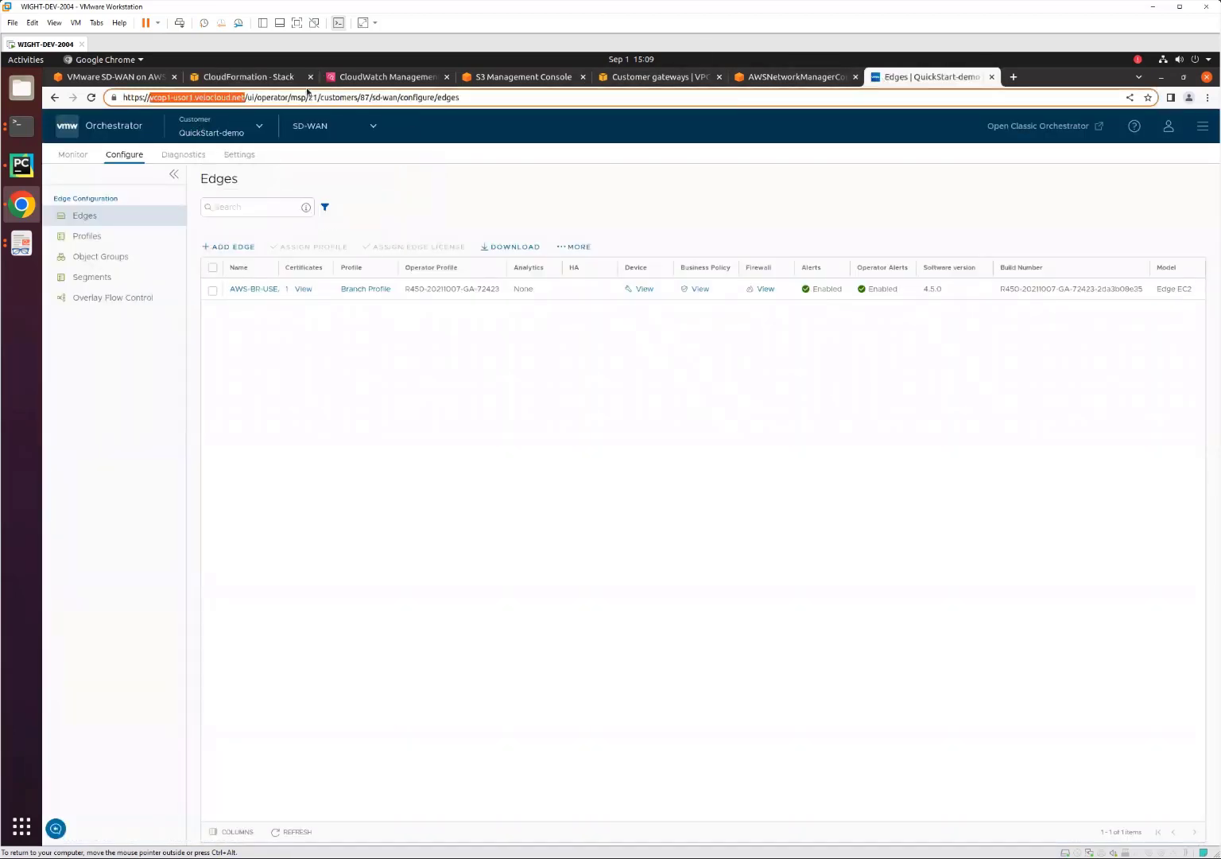
{"action": "left_click", "coordinate": [255, 79]}
{"action": "left_click", "coordinate": [399, 450]}
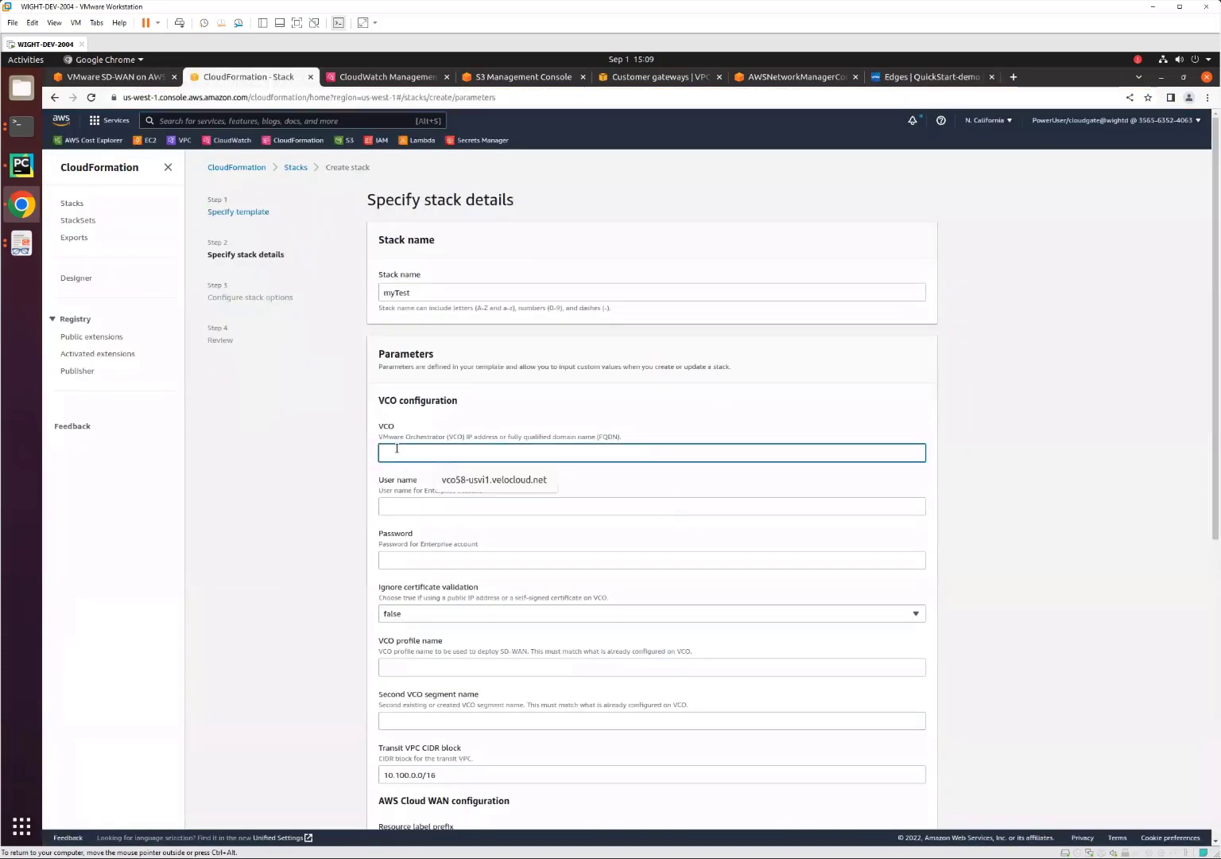
{"action": "key", "text": "ctrl+v"}
Fill in the VCO enterprise account's user name and password.
{"action": "left_click", "coordinate": [402, 503]}
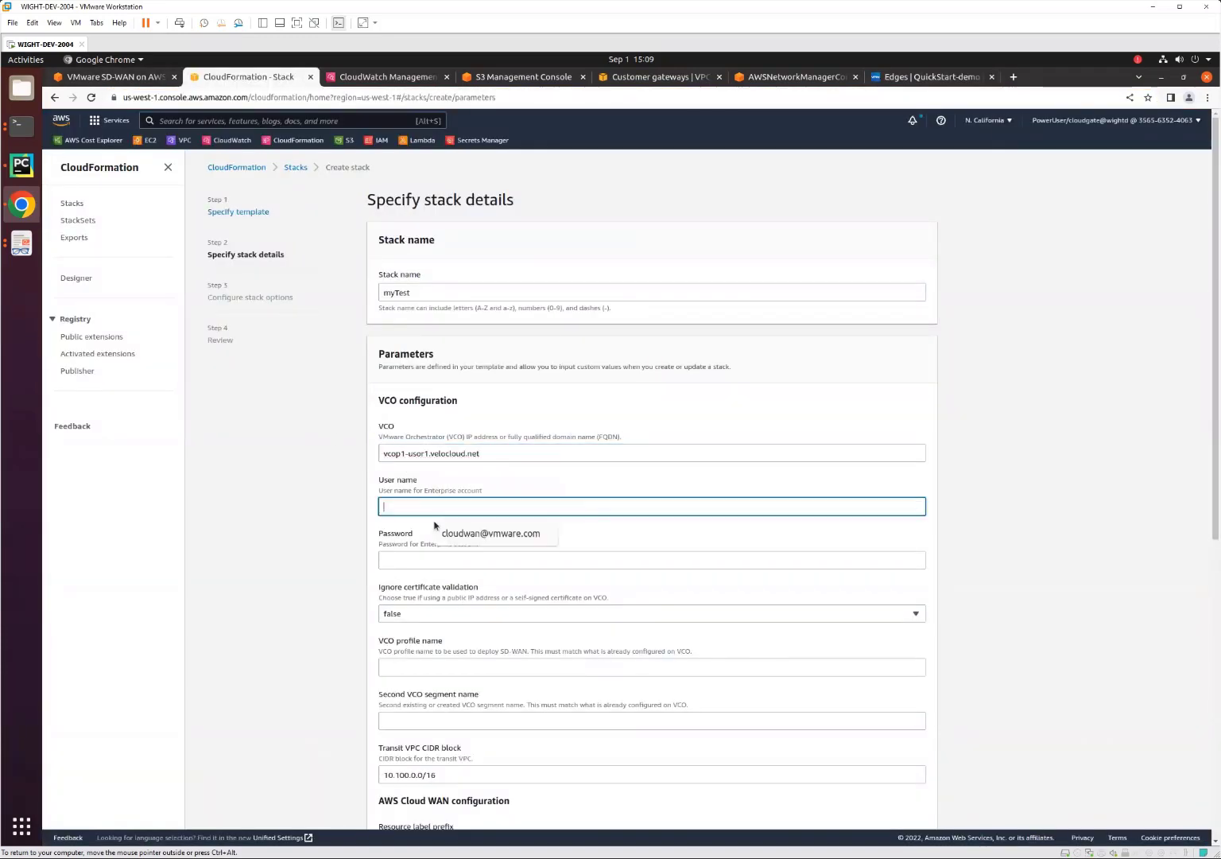
{"action": "left_click", "coordinate": [467, 535]}
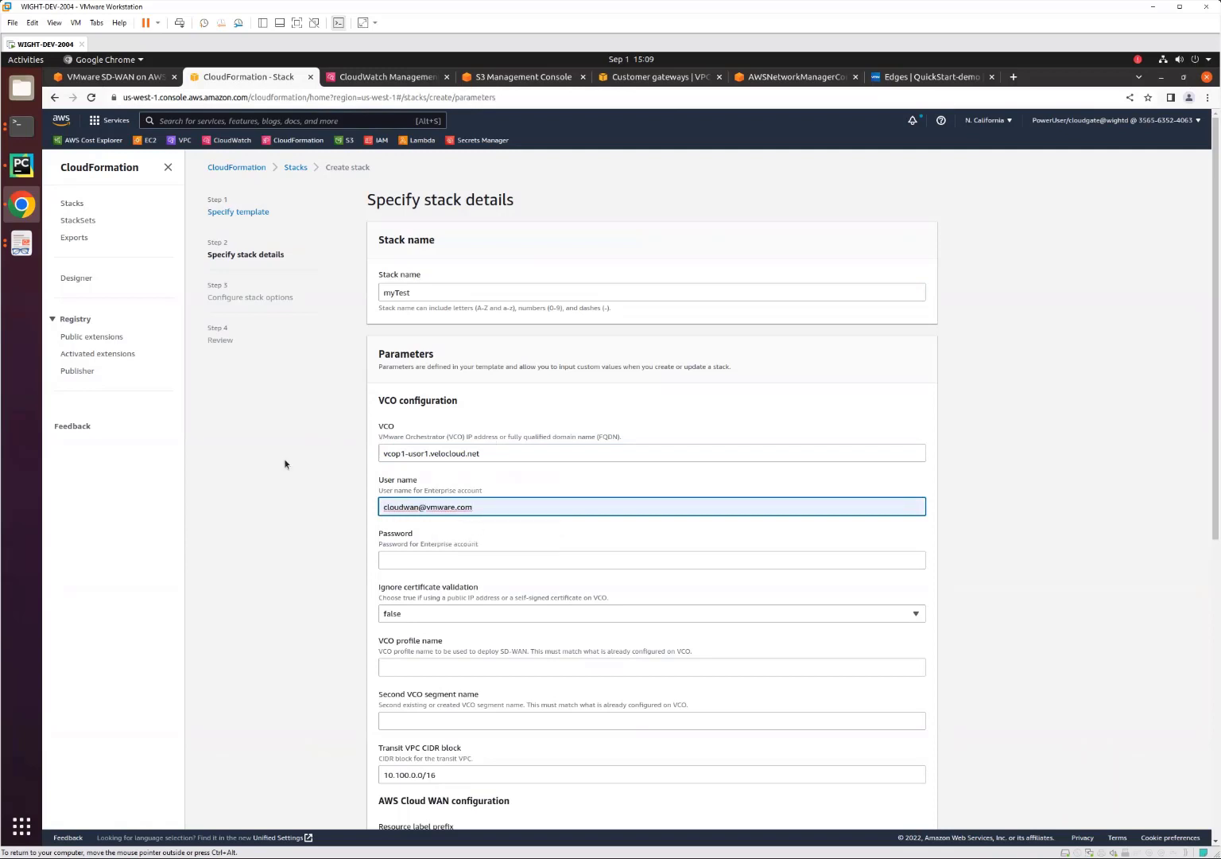
{"action": "left_click", "coordinate": [410, 566]}
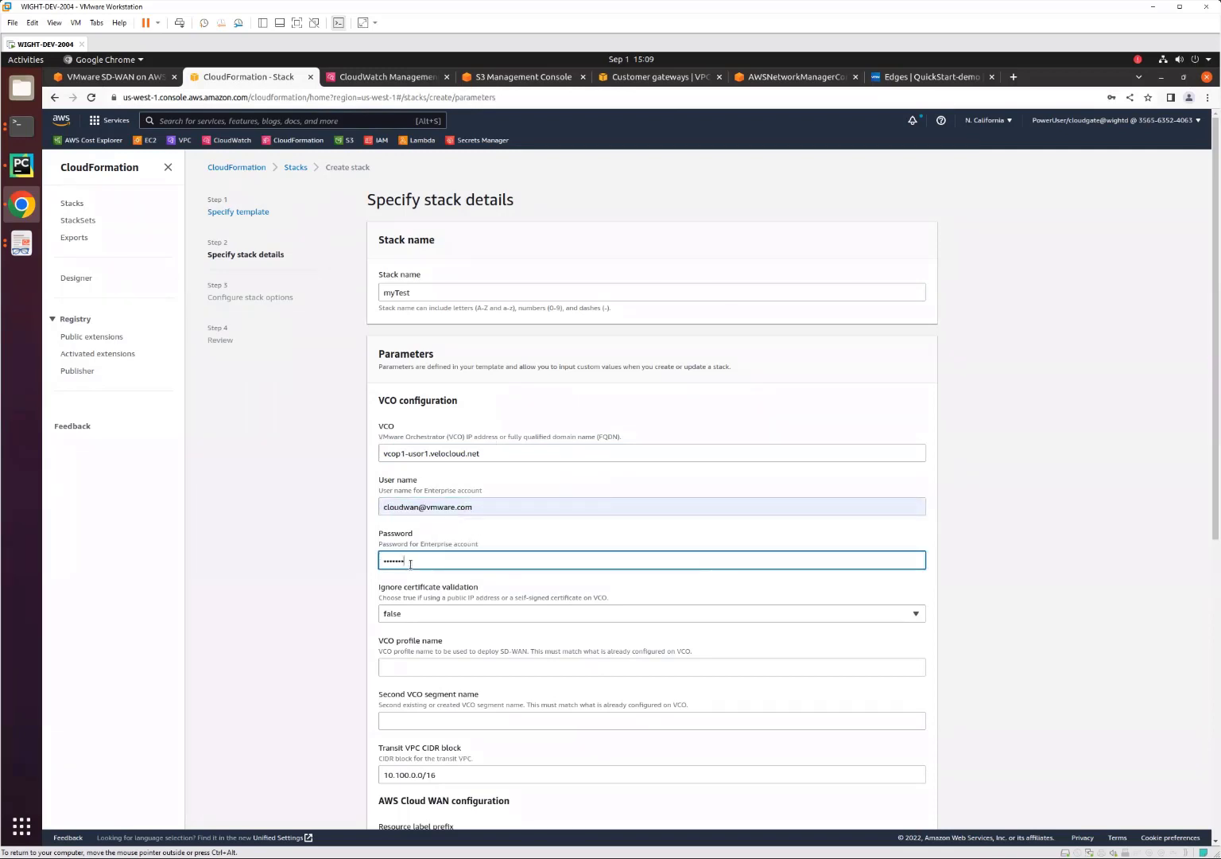
{"action": "left_click", "coordinate": [1013, 527]}
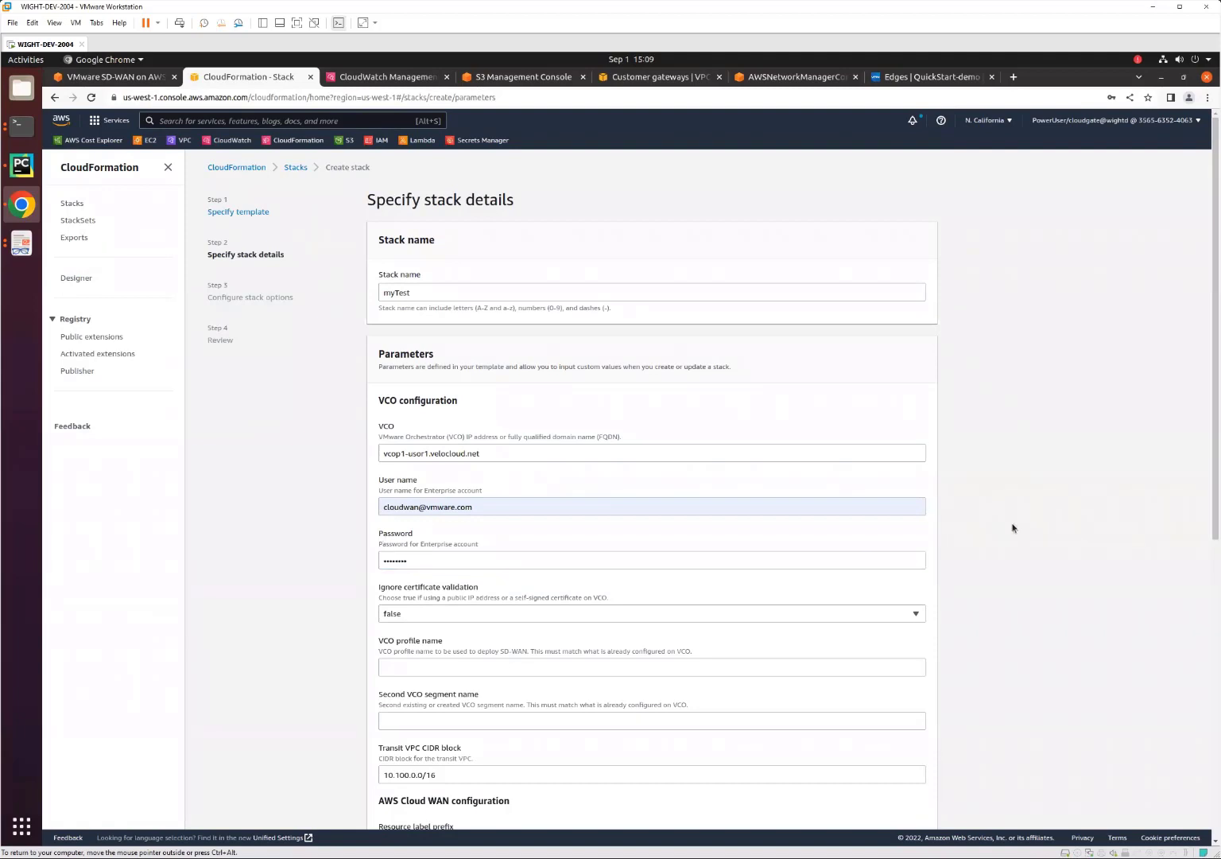
Set the VCO profile name to AWS Transit Hub Profile and the second VCO segment name to Development.
{"action": "scroll", "coordinate": [974, 510], "scroll_direction": "down", "scroll_amount": 5}
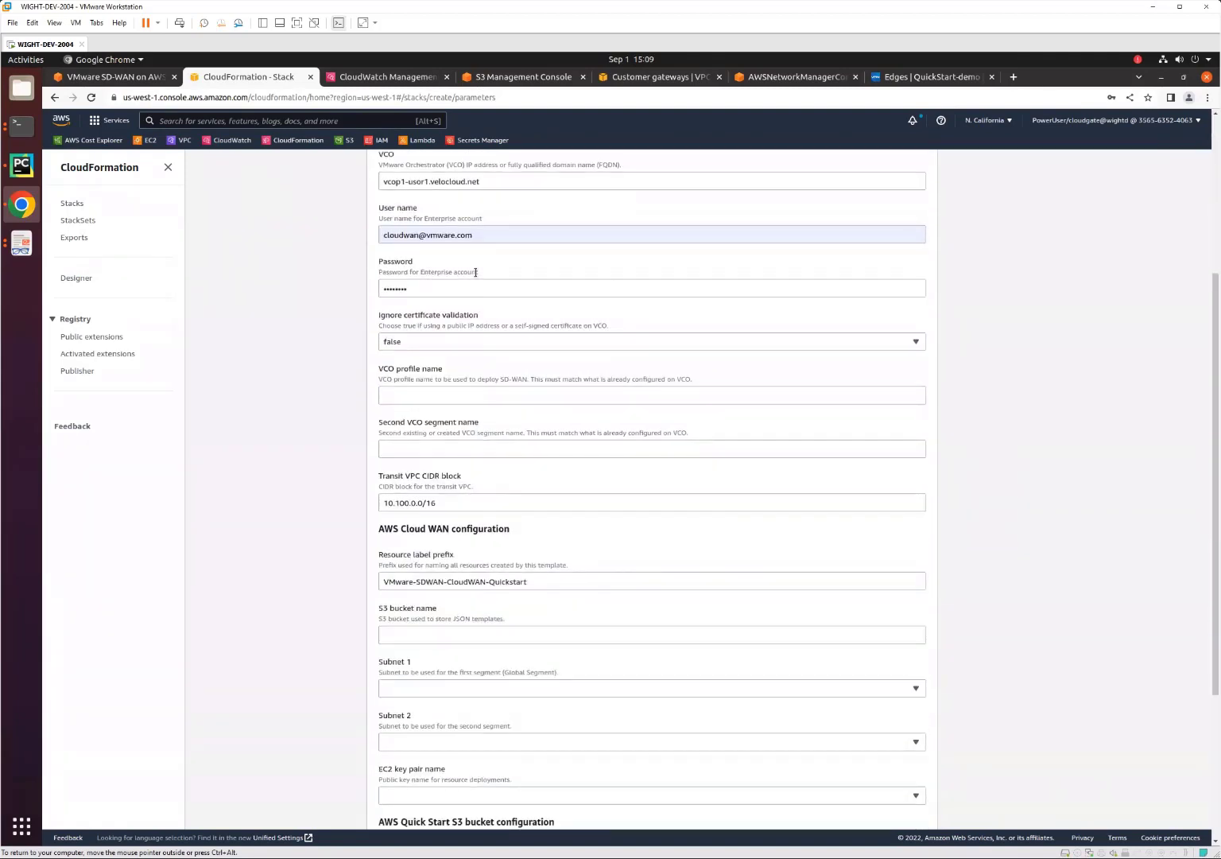
{"action": "left_click", "coordinate": [445, 400]}
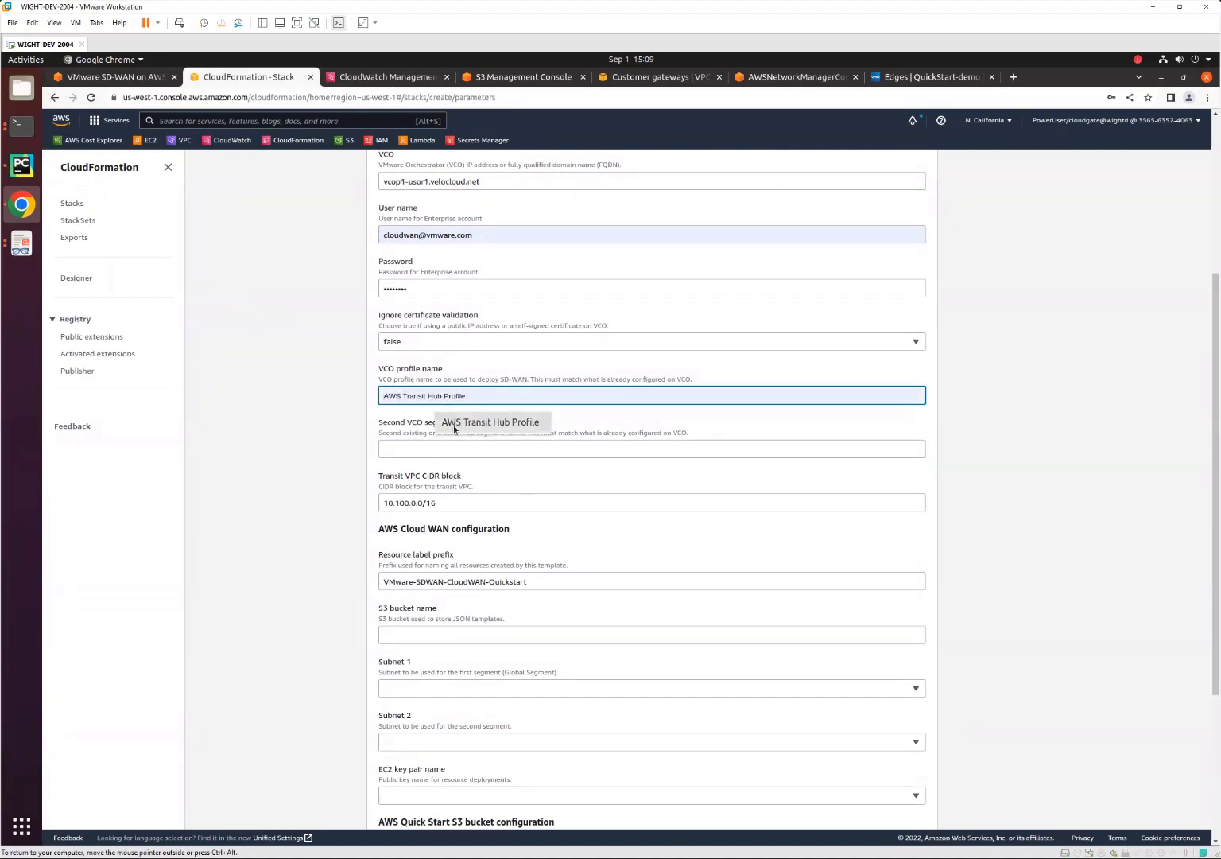
{"action": "left_click", "coordinate": [485, 423]}
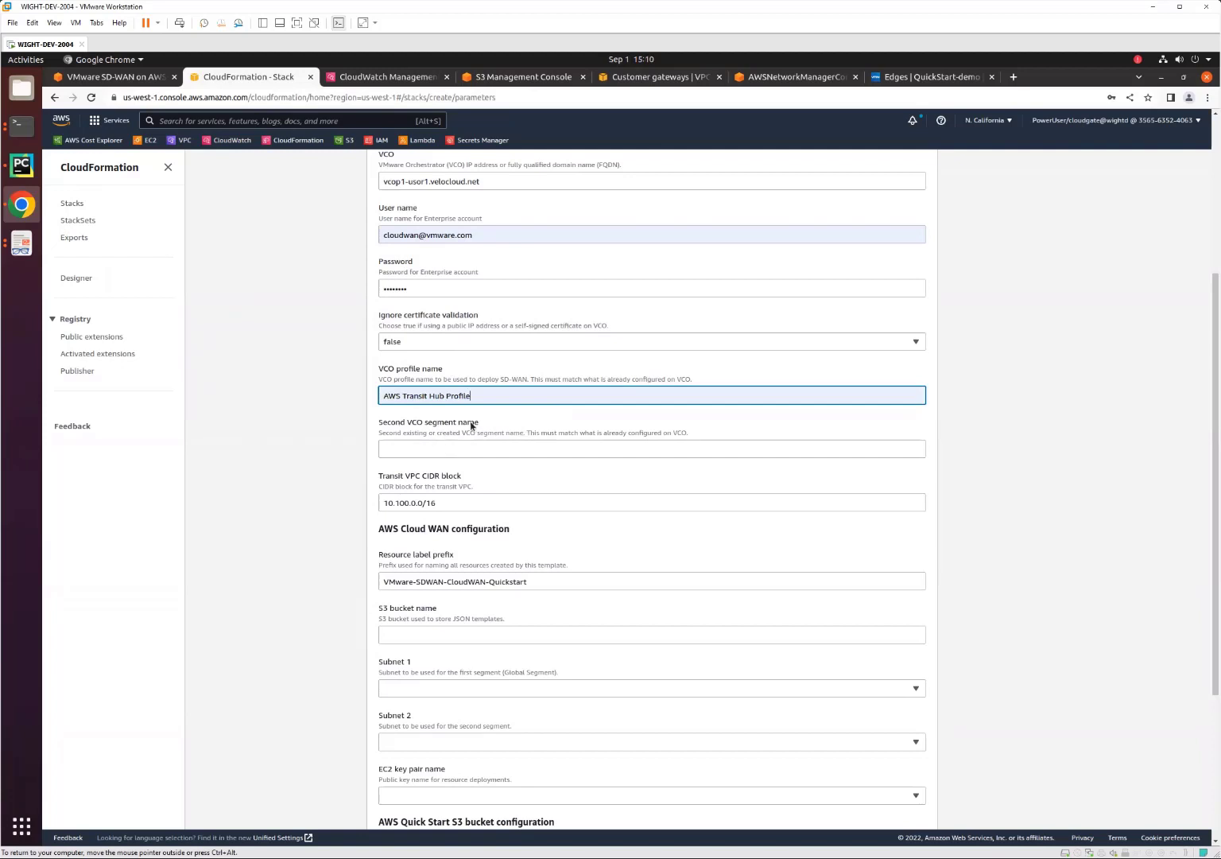
{"action": "left_click", "coordinate": [422, 447]}
{"action": "left_click", "coordinate": [499, 477]}
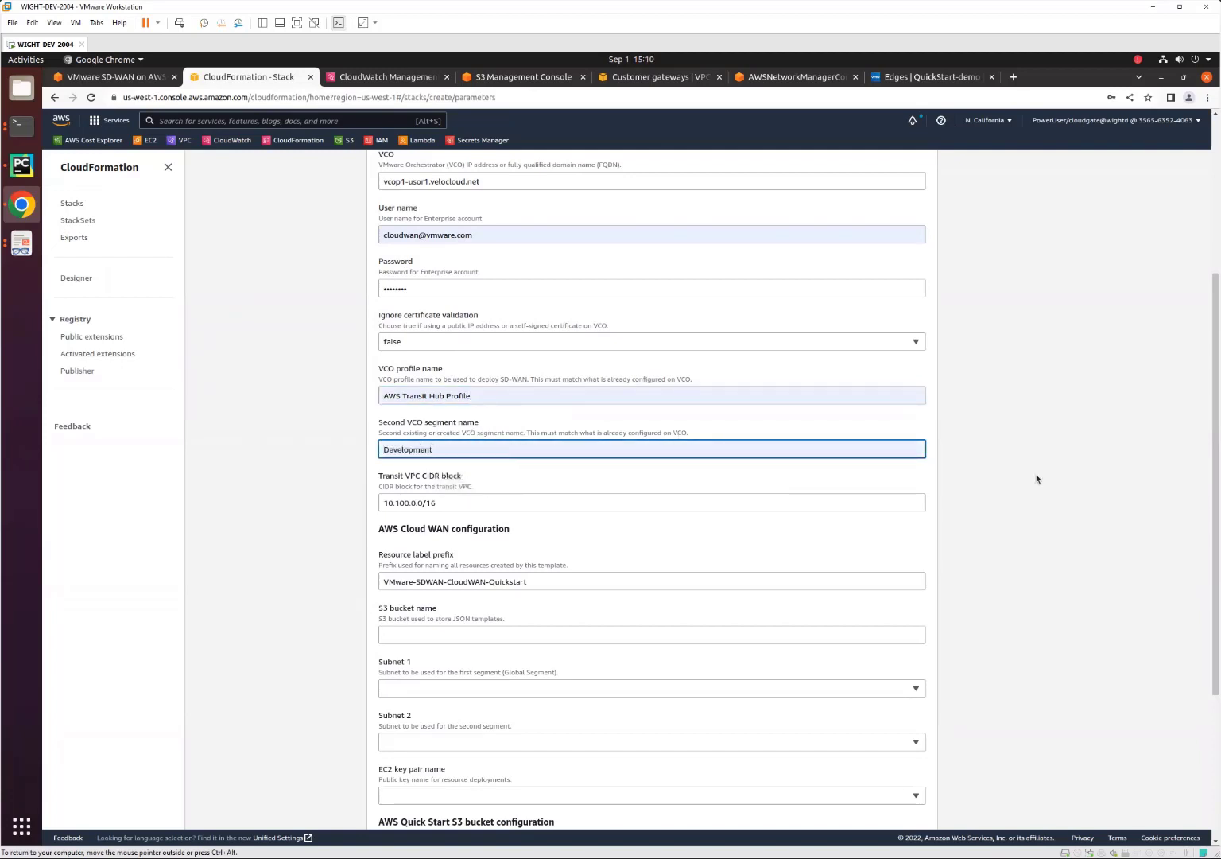
Set the S3 bucket name for the JSON templates to vmware-sdwan-test-qs2.
{"action": "scroll", "coordinate": [1006, 608], "scroll_direction": "down", "scroll_amount": 2}
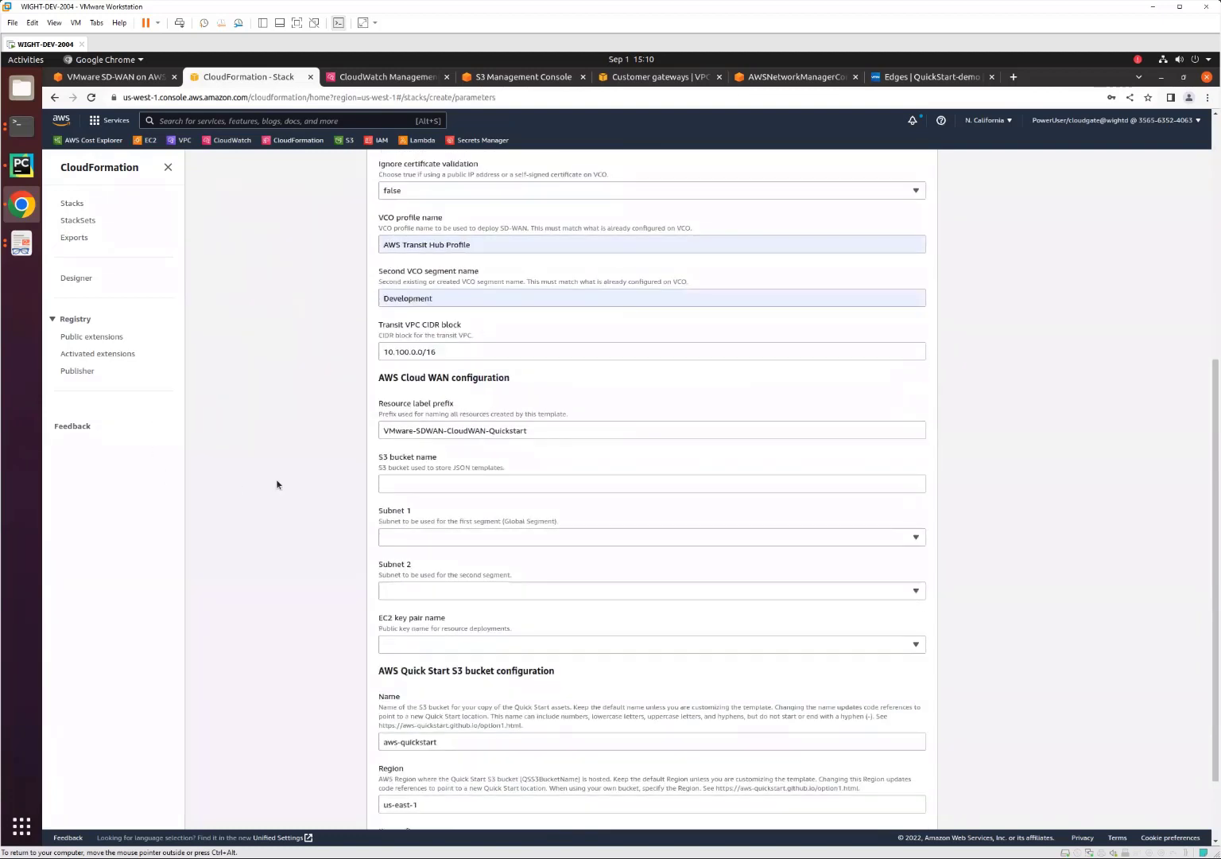
{"action": "left_click", "coordinate": [423, 480]}
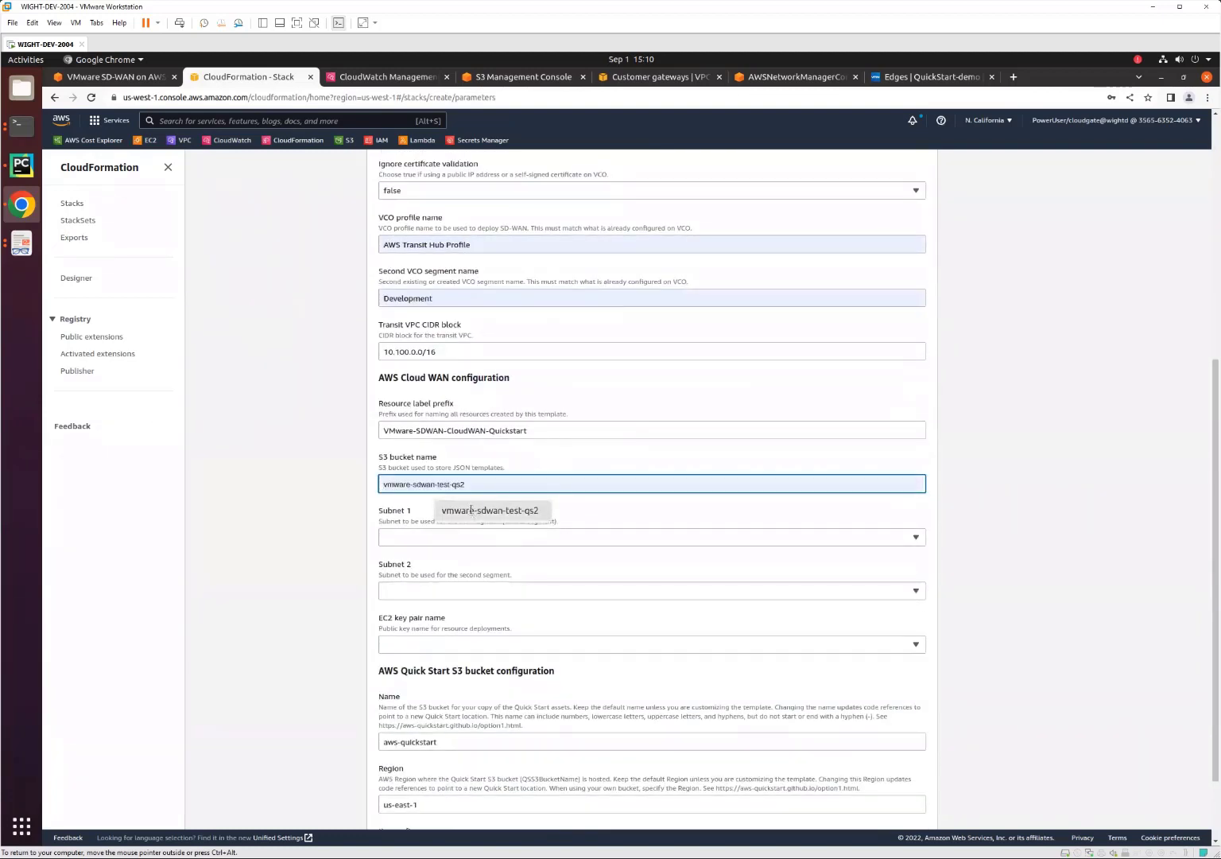
{"action": "left_click", "coordinate": [471, 512]}
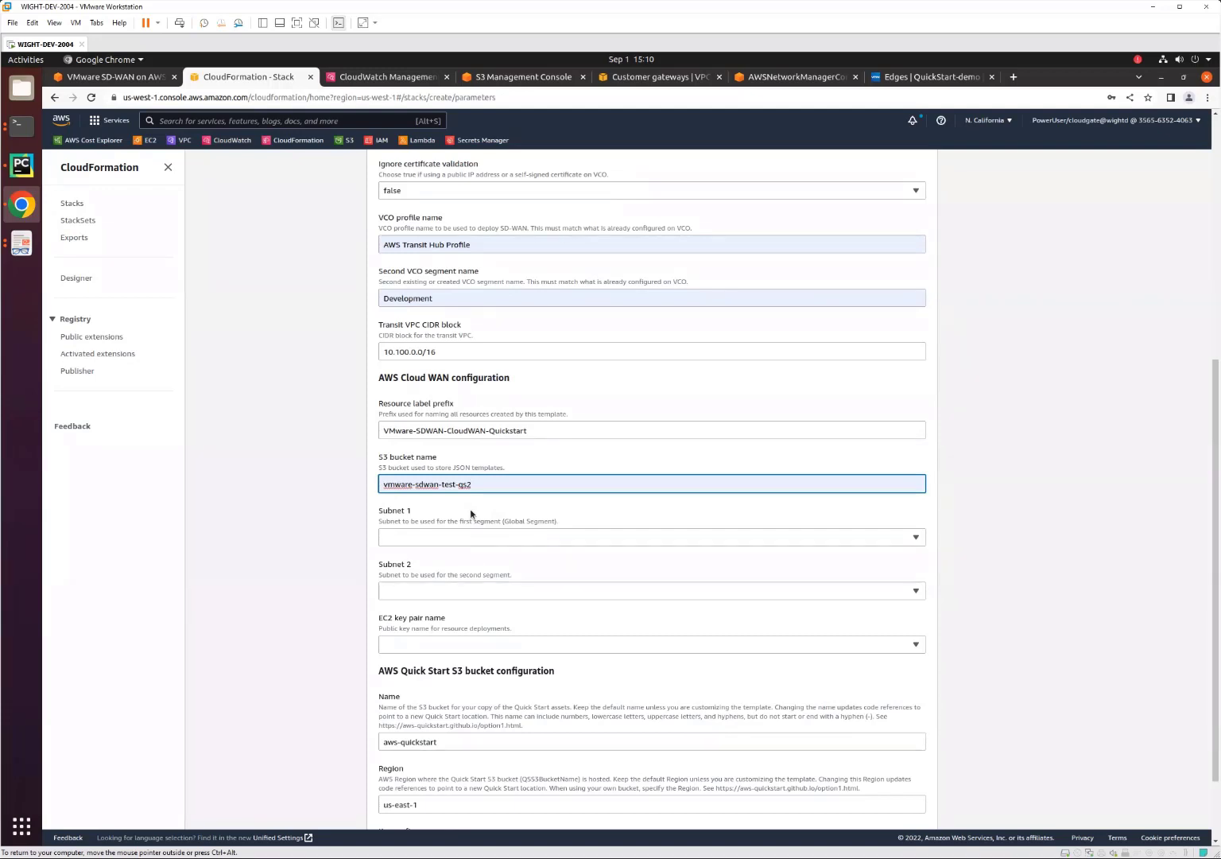
Assign the Child-VPC-04-SN subnet as Subnet 1 and the Child-VPC-03-SN subnet as Subnet 2.
{"action": "left_click", "coordinate": [527, 538]}
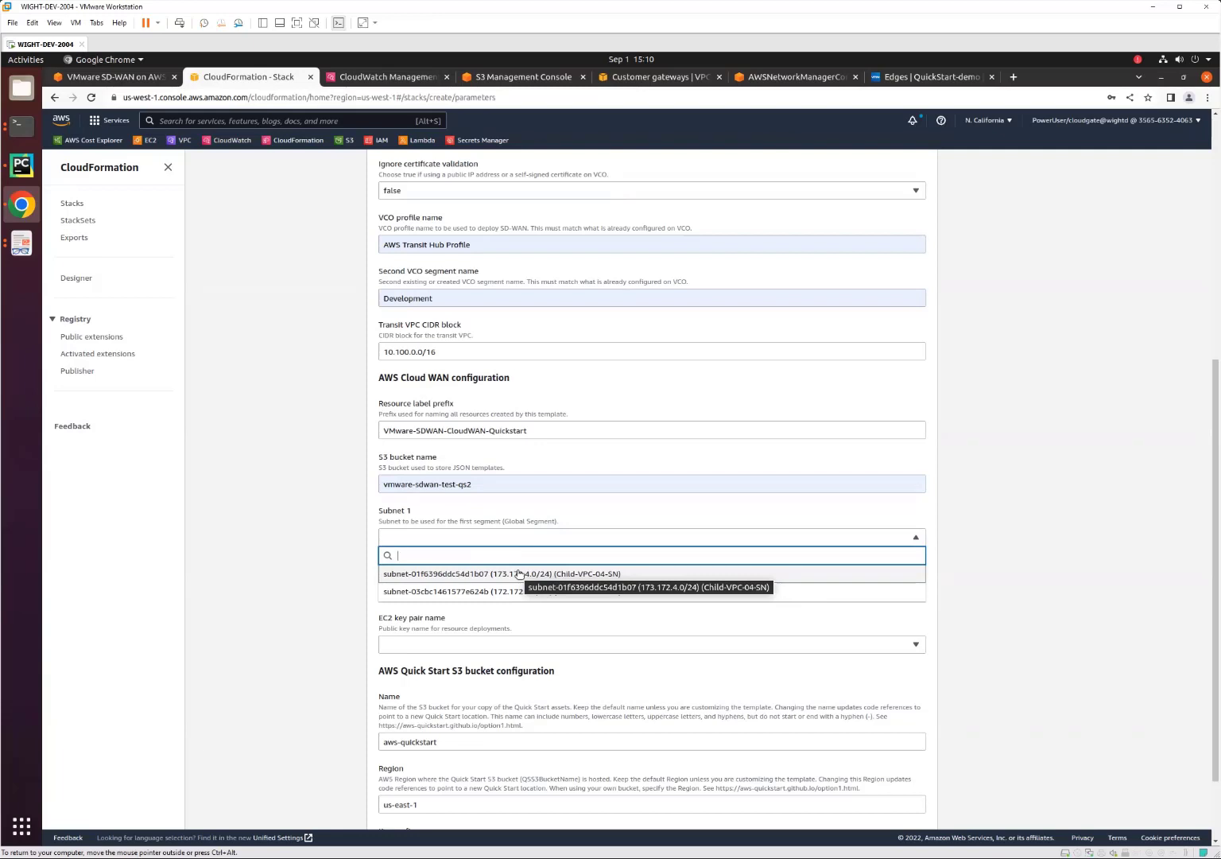
{"action": "left_click", "coordinate": [519, 573]}
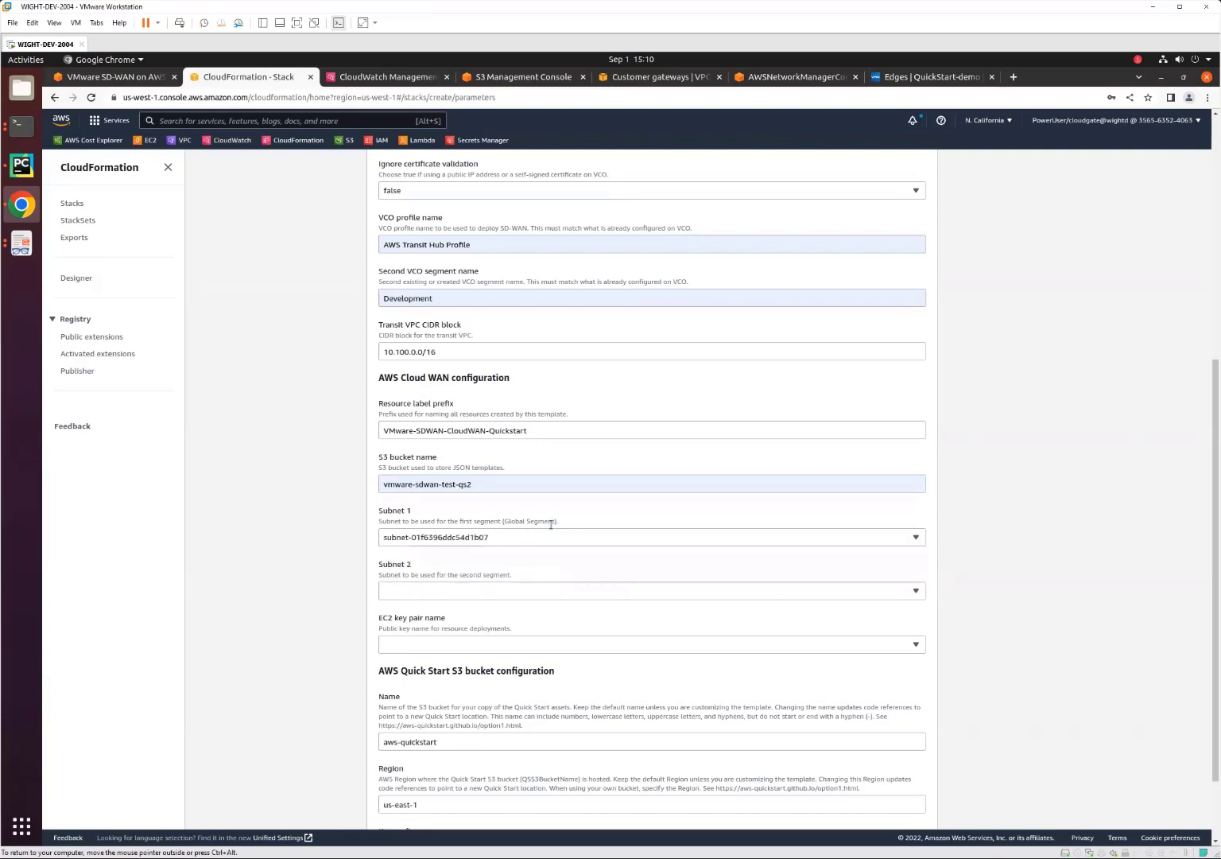
{"action": "left_click", "coordinate": [521, 587]}
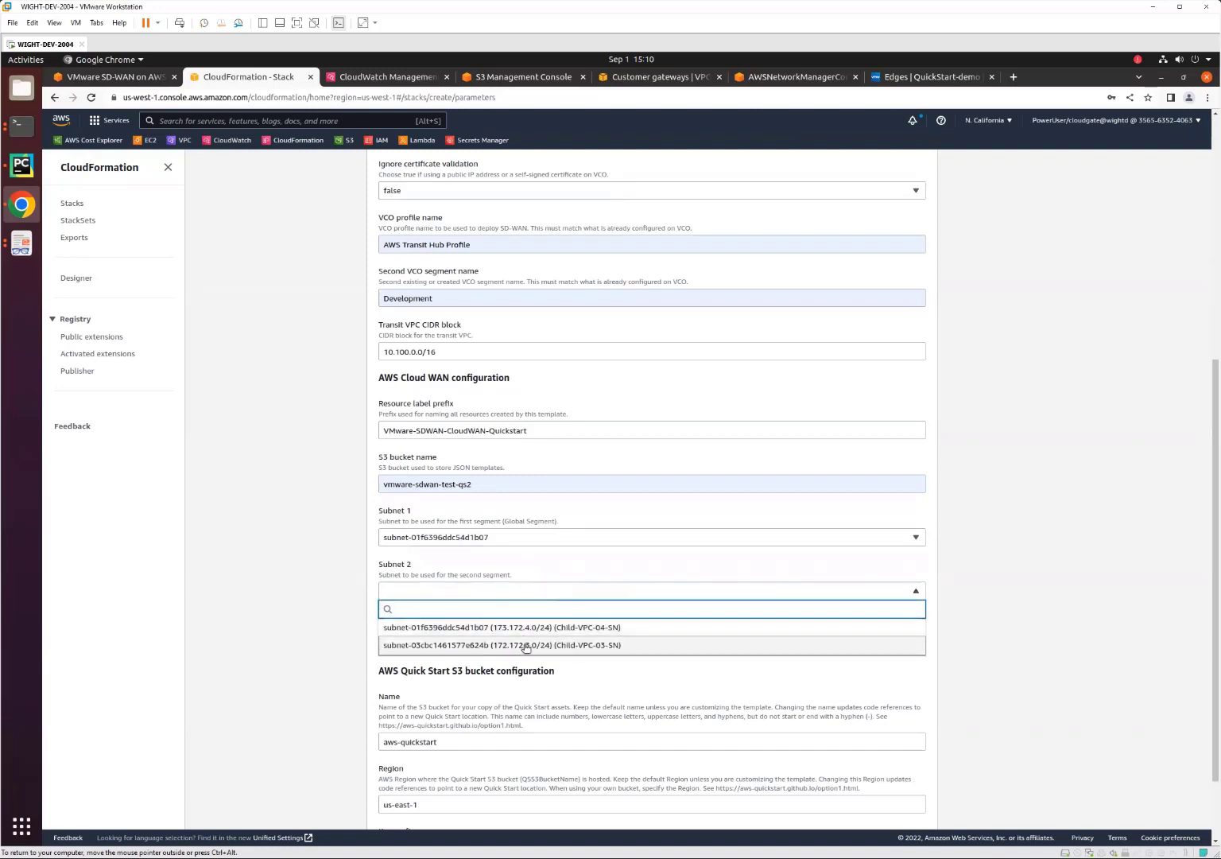
{"action": "left_click", "coordinate": [528, 644]}
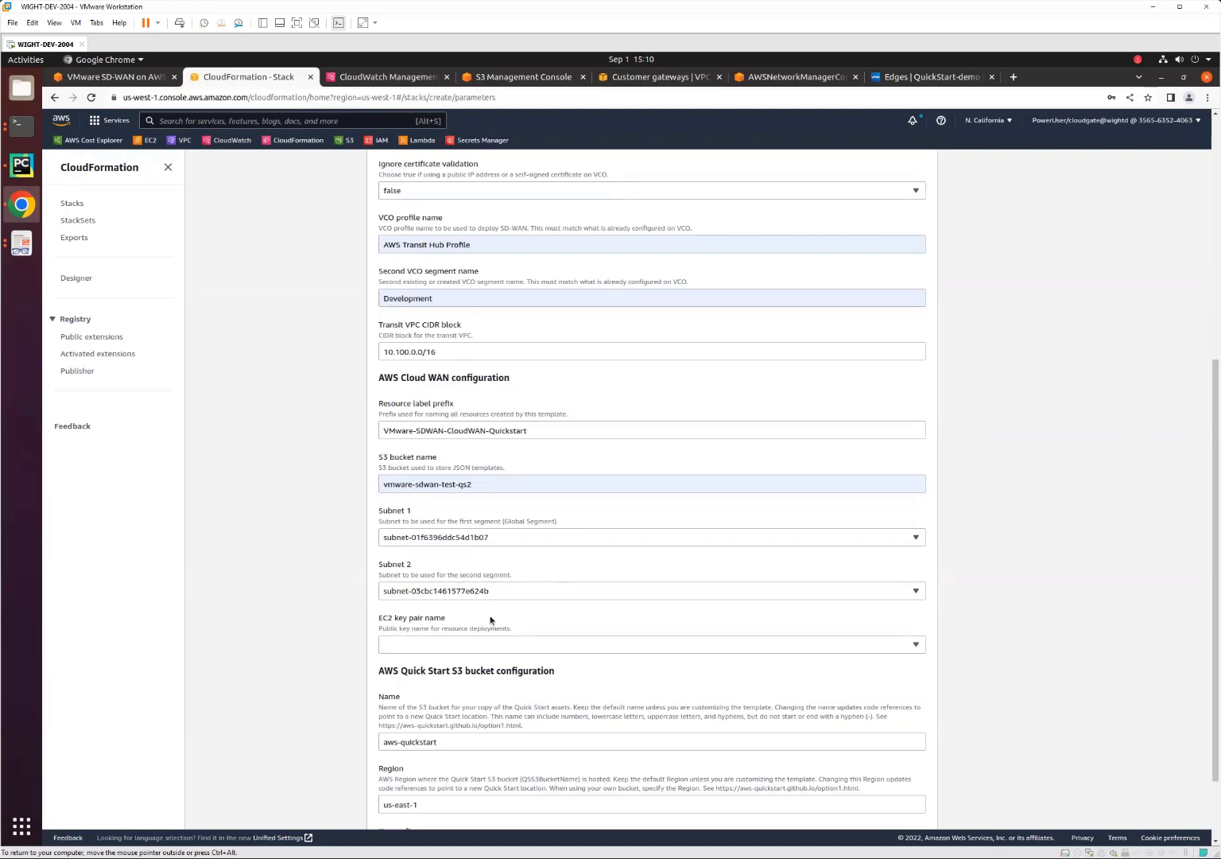
Select the existing EC2 key pair for resource deployments and submit the stack parameters.
{"action": "left_click", "coordinate": [461, 646]}
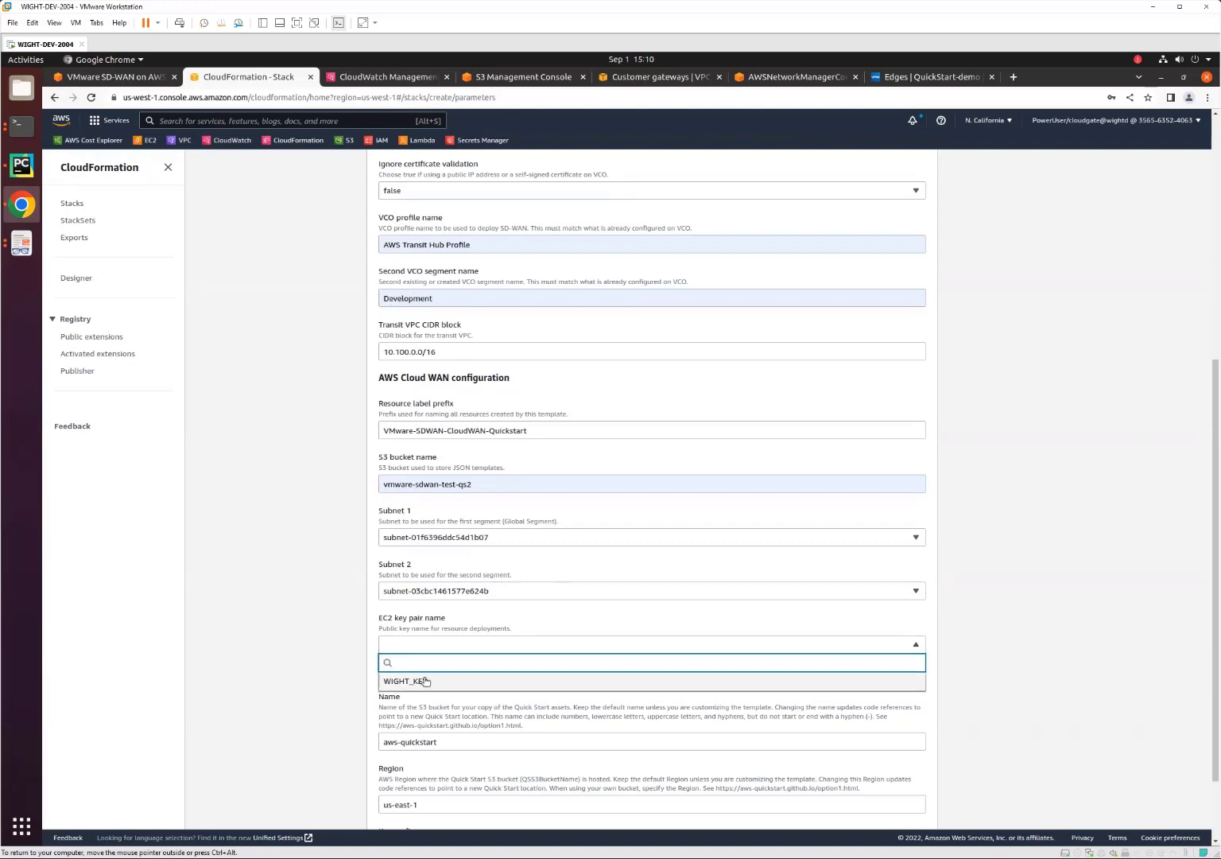
{"action": "left_click", "coordinate": [425, 680]}
{"action": "scroll", "coordinate": [993, 565], "scroll_direction": "down", "scroll_amount": 3}
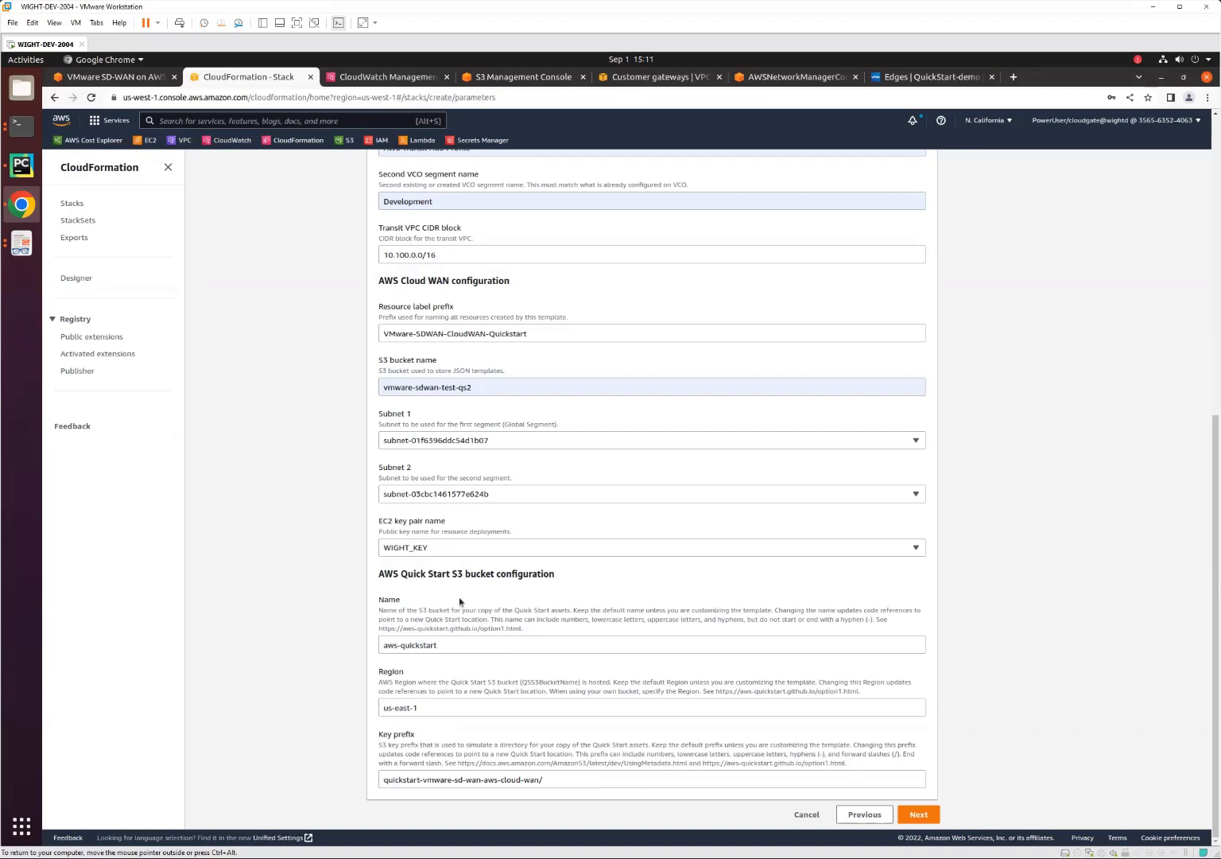
{"action": "left_click", "coordinate": [918, 814]}
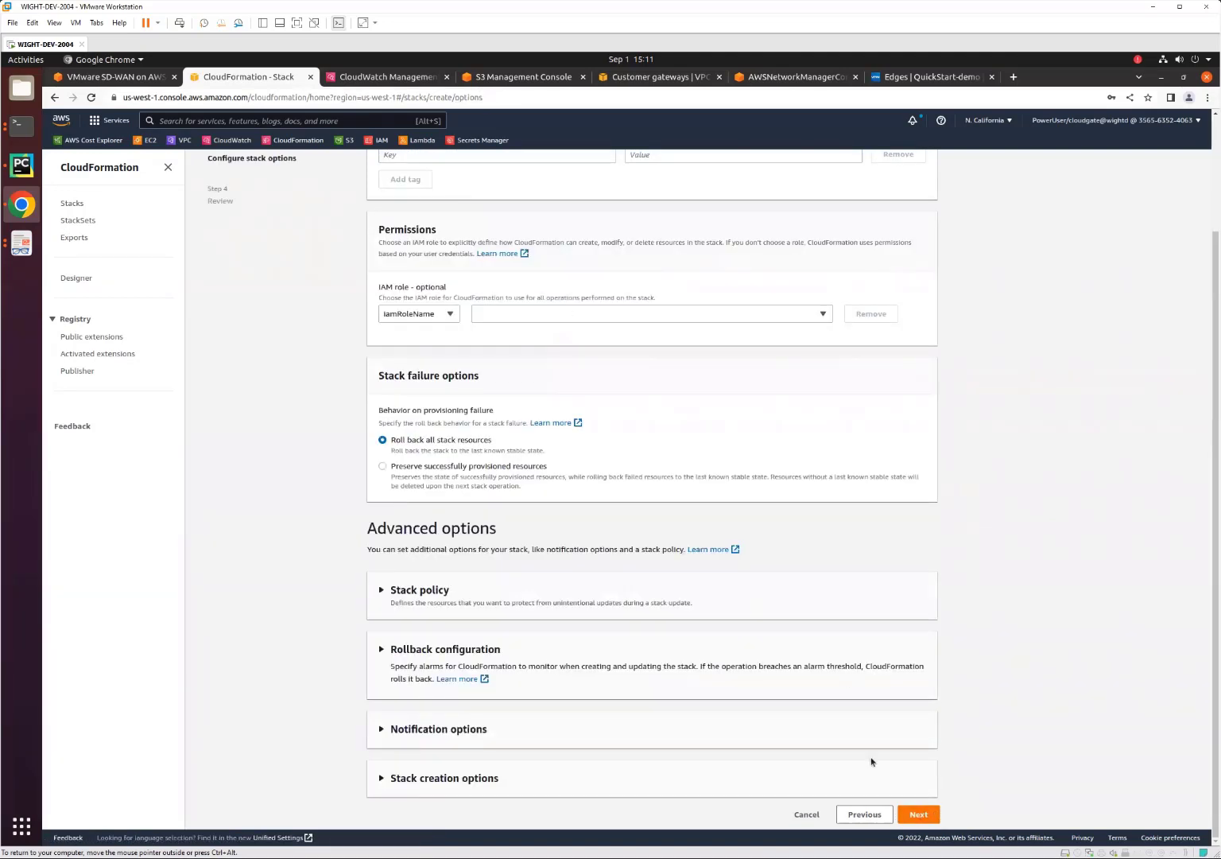
Accept the default stack options, acknowledge that IAM resources might be created, and create the stack.
{"action": "left_click", "coordinate": [919, 815]}
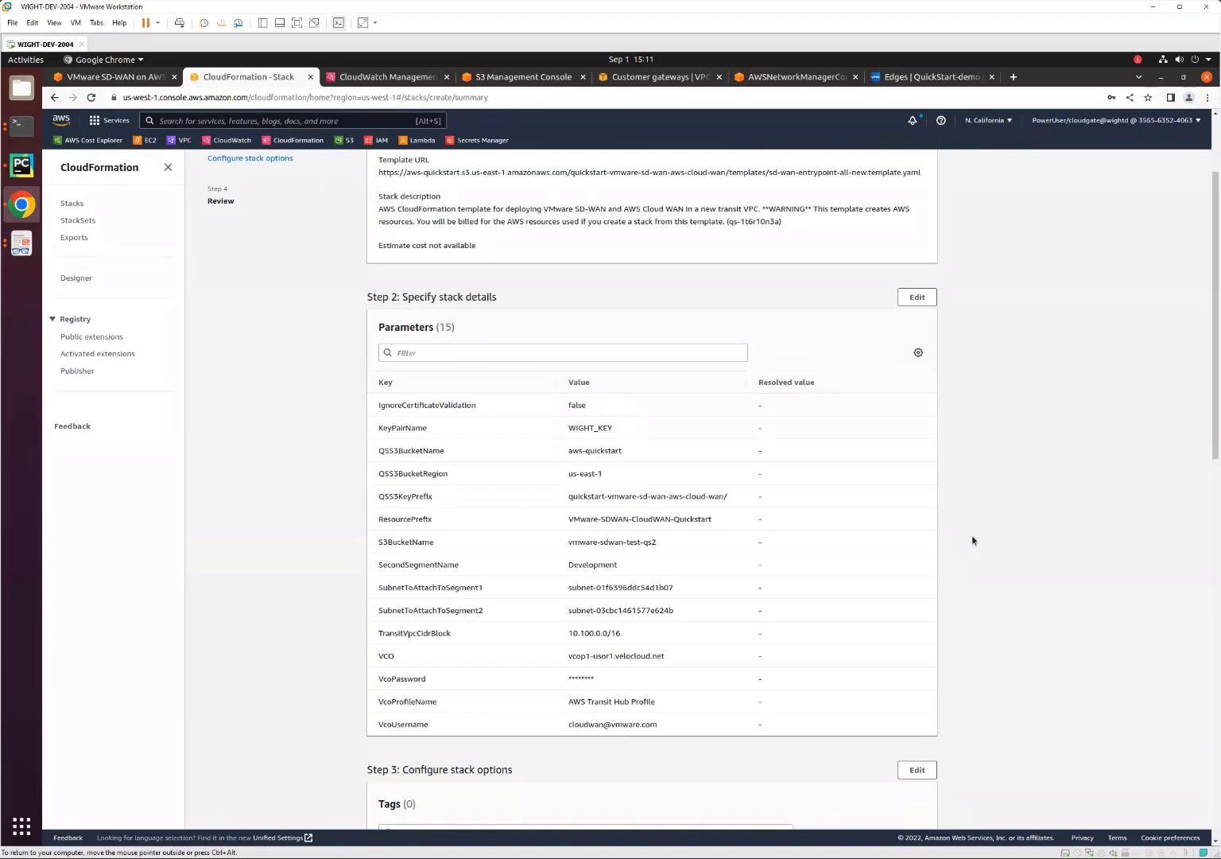
{"action": "scroll", "coordinate": [972, 541], "scroll_direction": "down", "scroll_amount": 10}
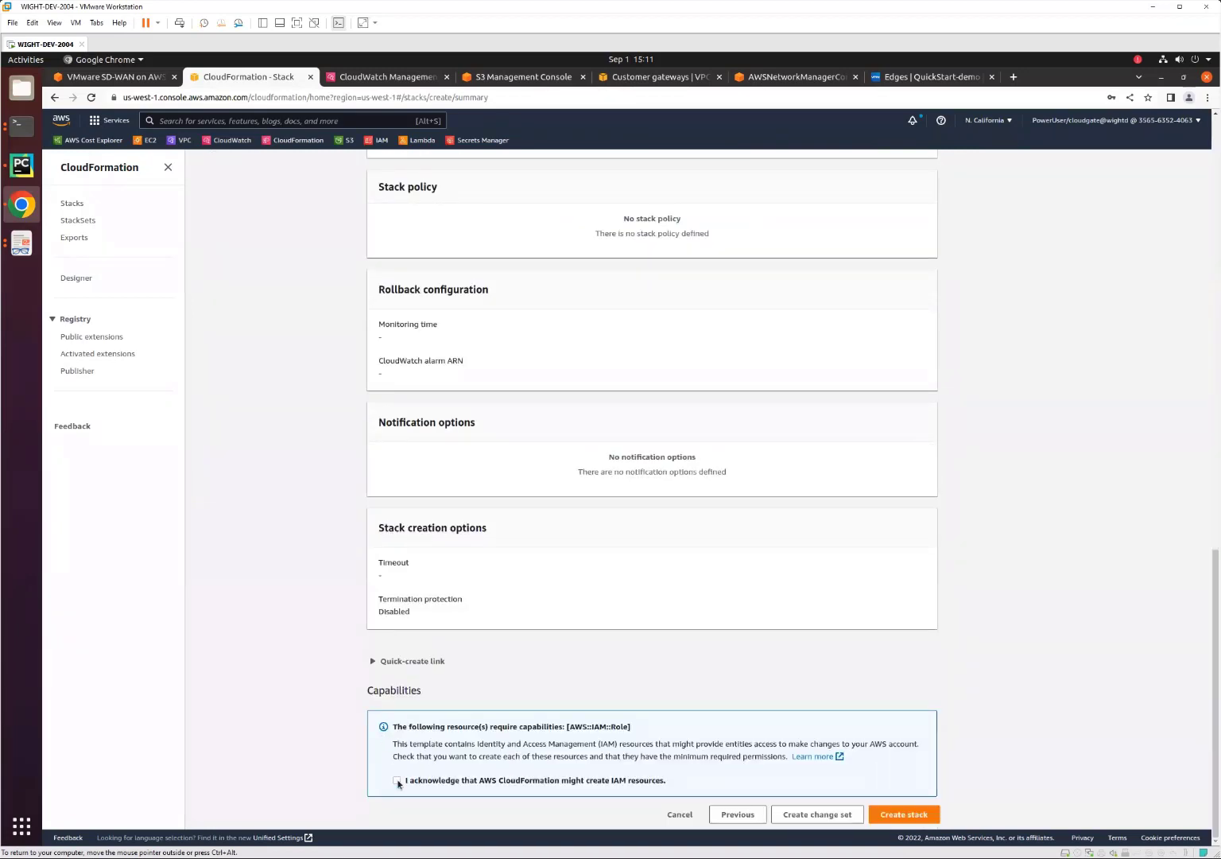
{"action": "left_click", "coordinate": [397, 779]}
{"action": "left_click", "coordinate": [904, 815]}
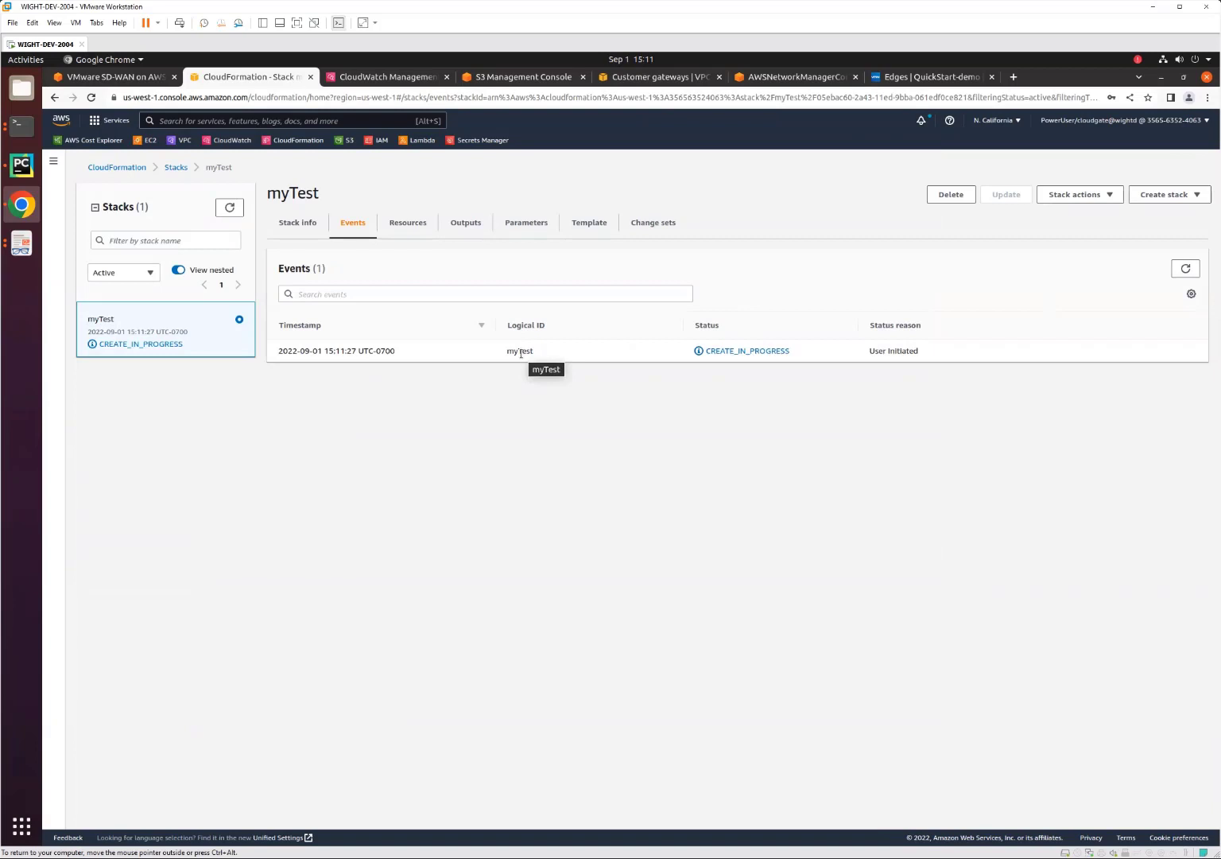
Refresh the myTest stack's events repeatedly to follow the progress of its resource creation.
{"action": "left_click", "coordinate": [1186, 269]}
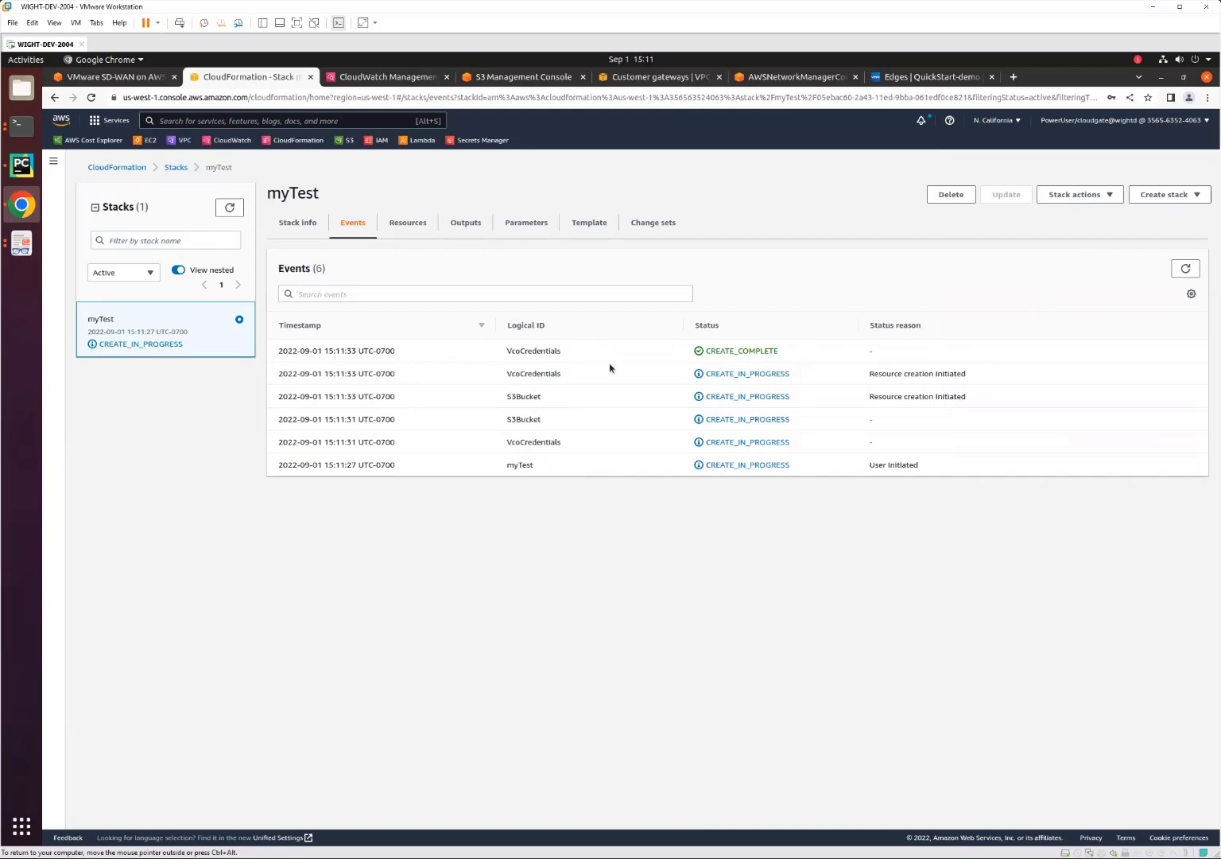
{"action": "left_click", "coordinate": [1185, 268]}
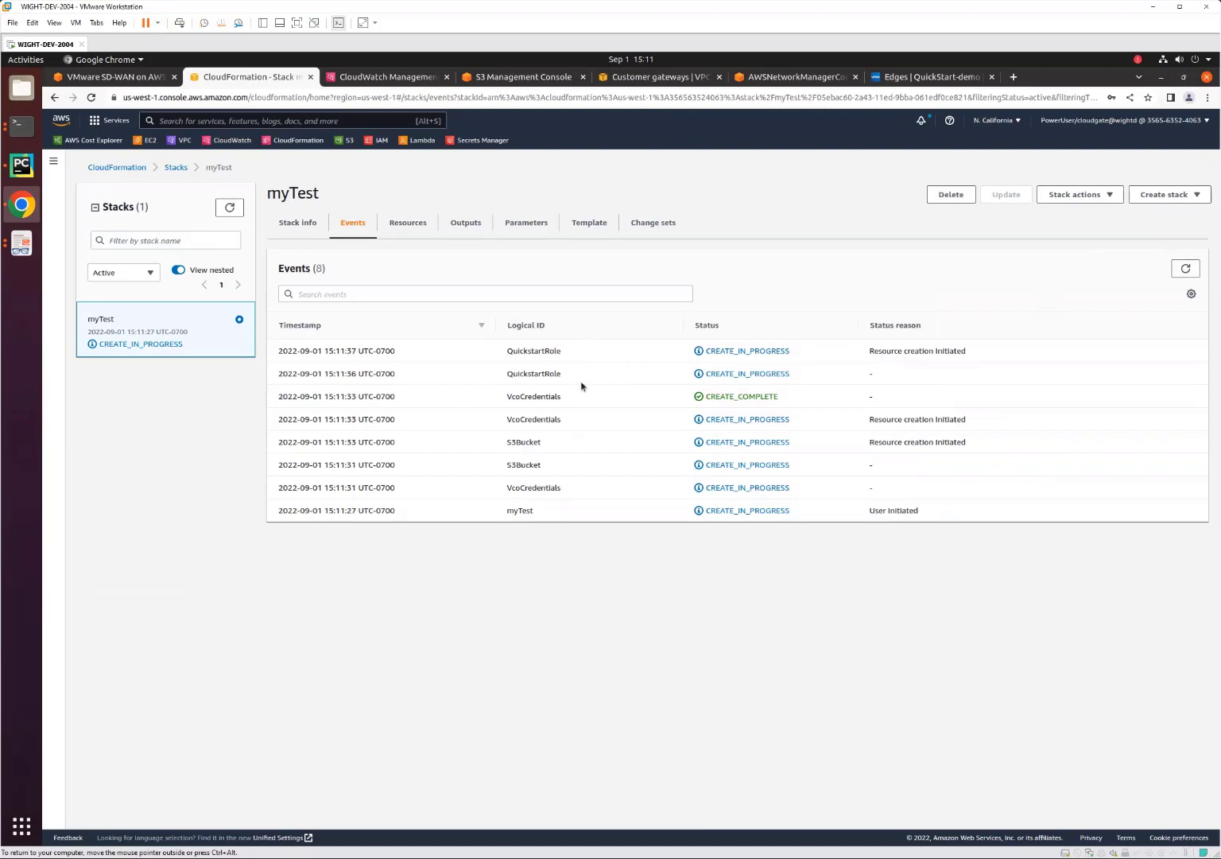
{"action": "left_click", "coordinate": [1185, 268]}
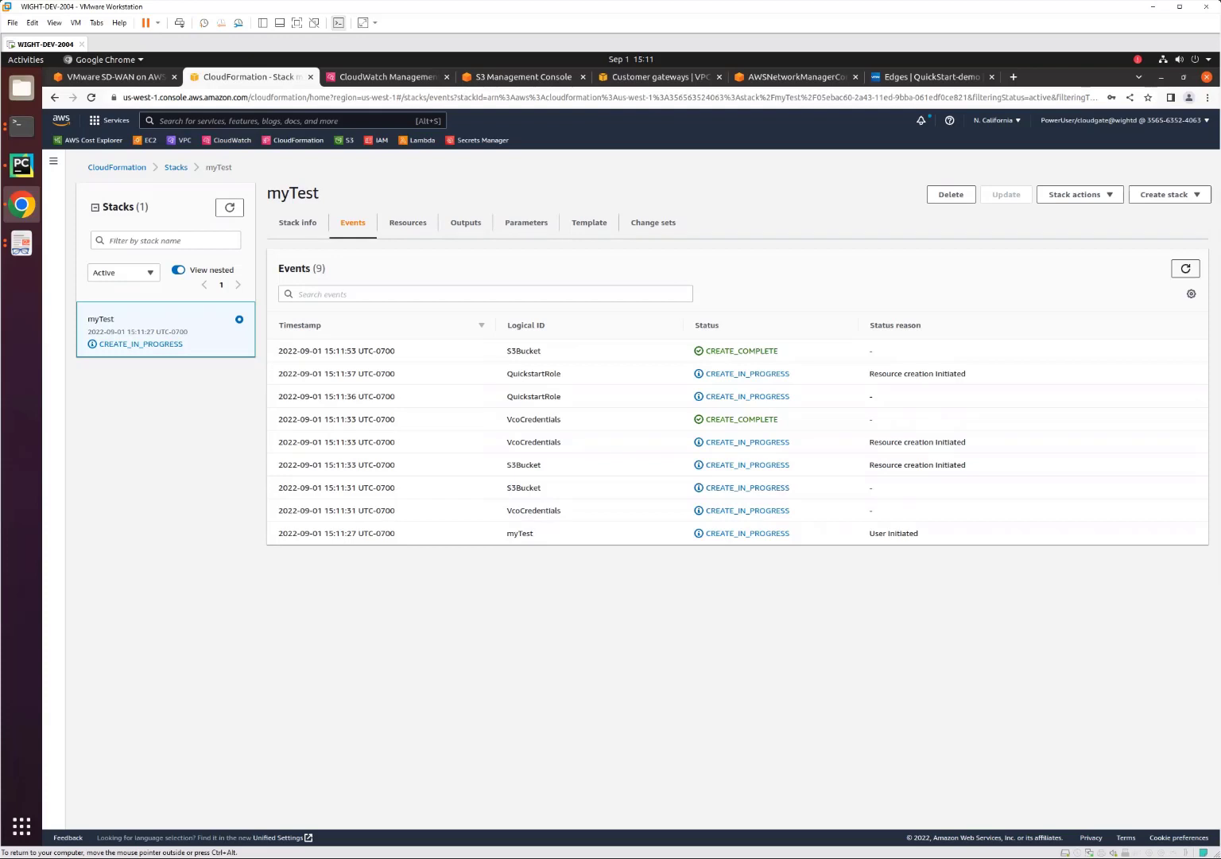
{"action": "left_click", "coordinate": [1185, 268]}
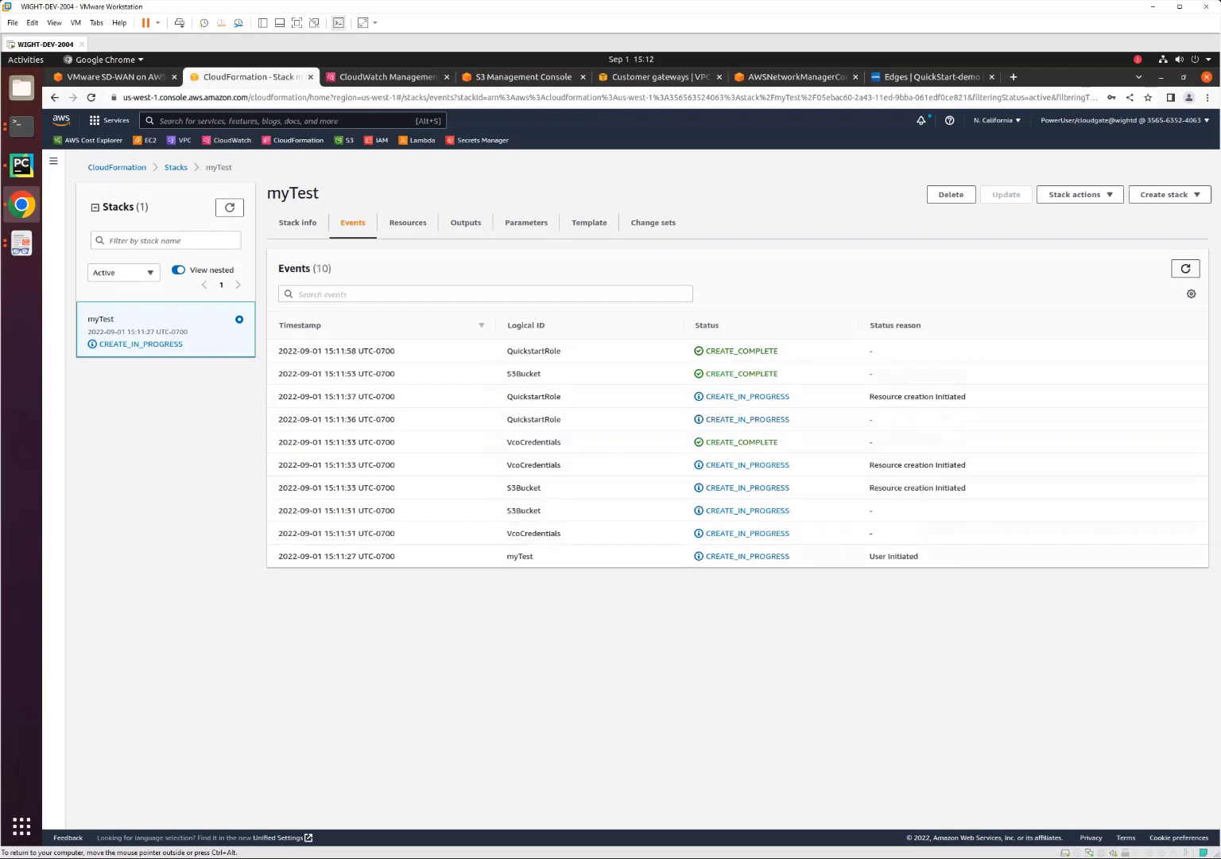
{"action": "left_click", "coordinate": [1185, 267]}
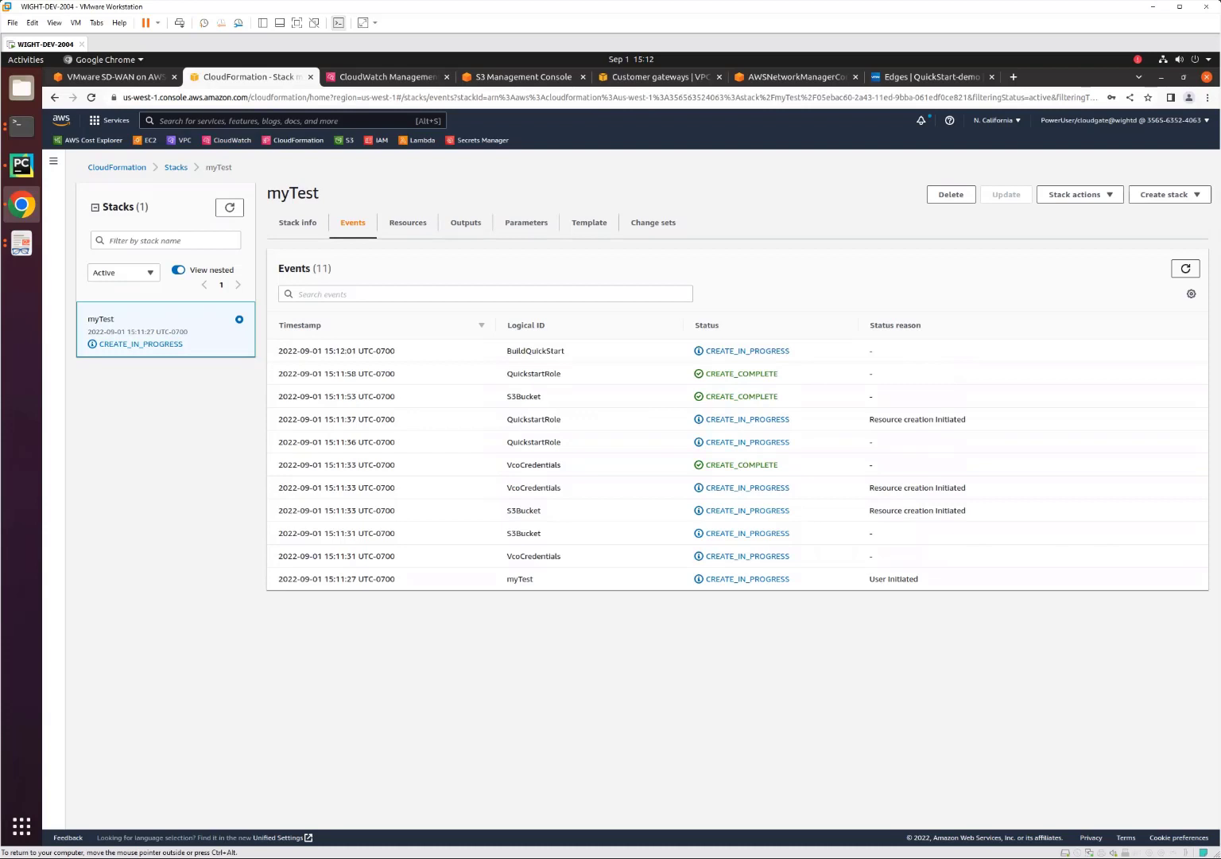
{"action": "left_click", "coordinate": [1186, 268]}
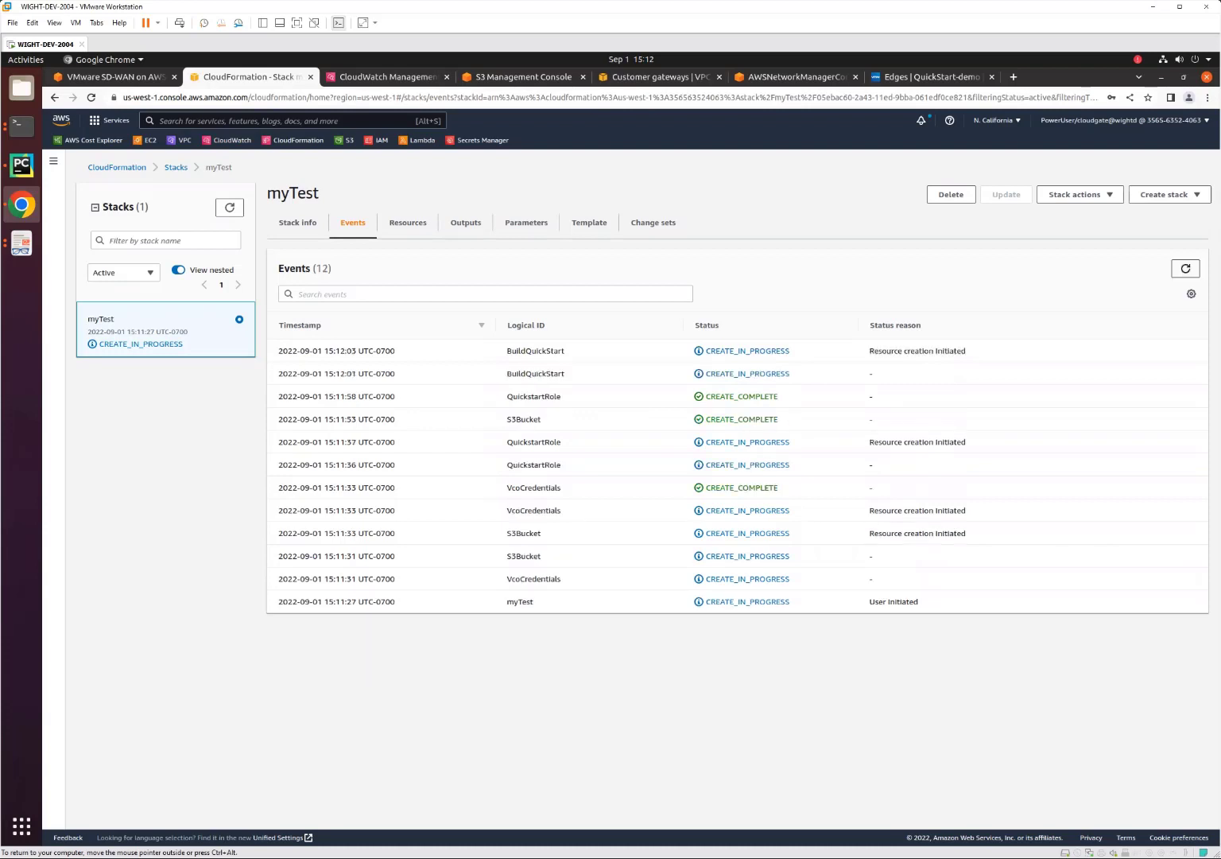
{"action": "left_click", "coordinate": [1185, 268]}
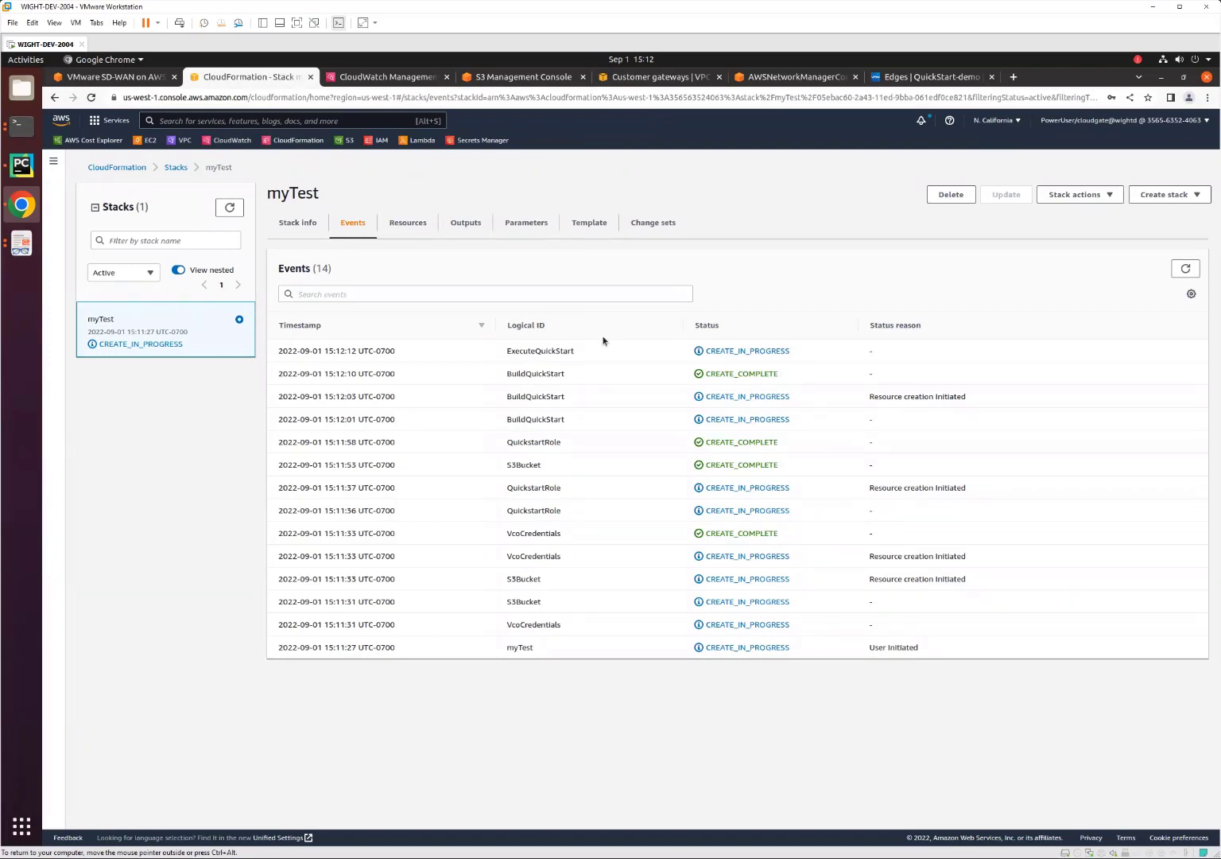
Check the list of CloudFormation stacks, then switch to the Orchestrator and view its monitored edges.
{"action": "left_click", "coordinate": [177, 169]}
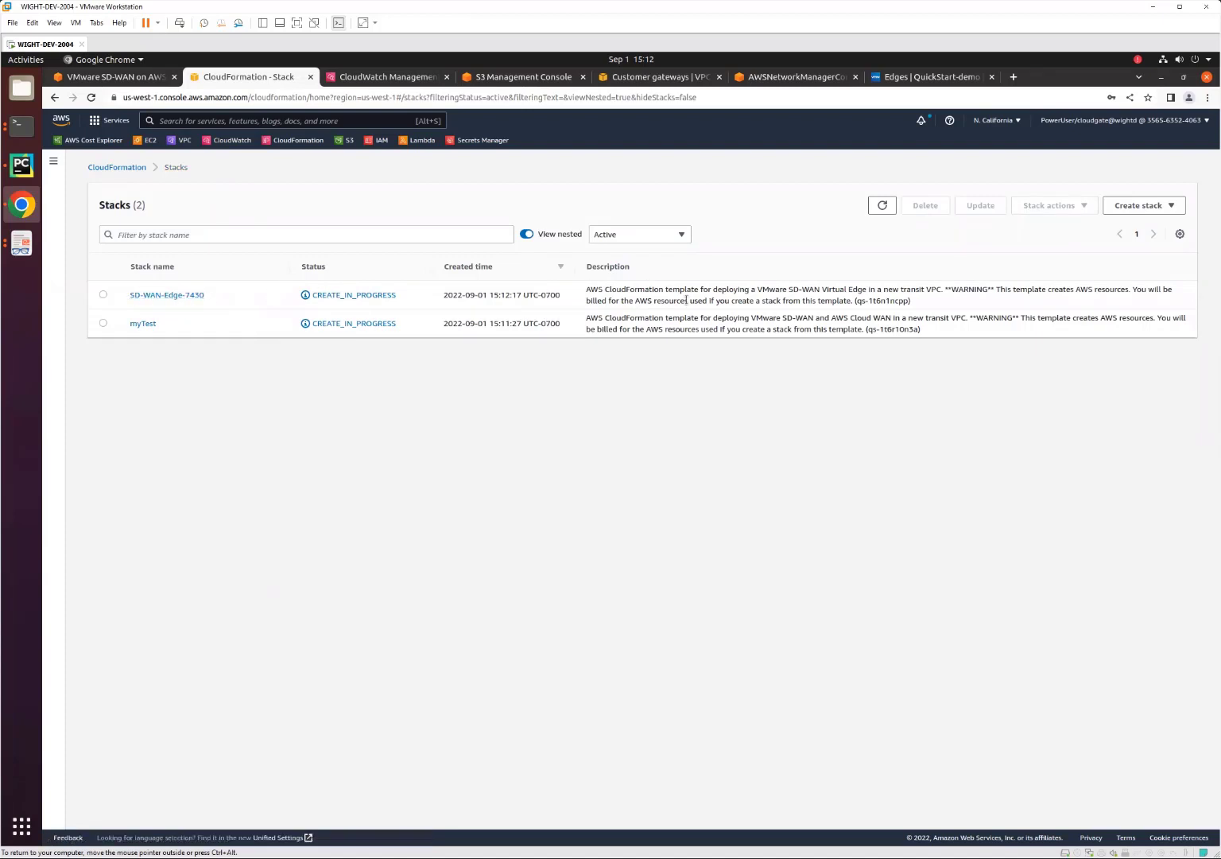
{"action": "left_click", "coordinate": [912, 78]}
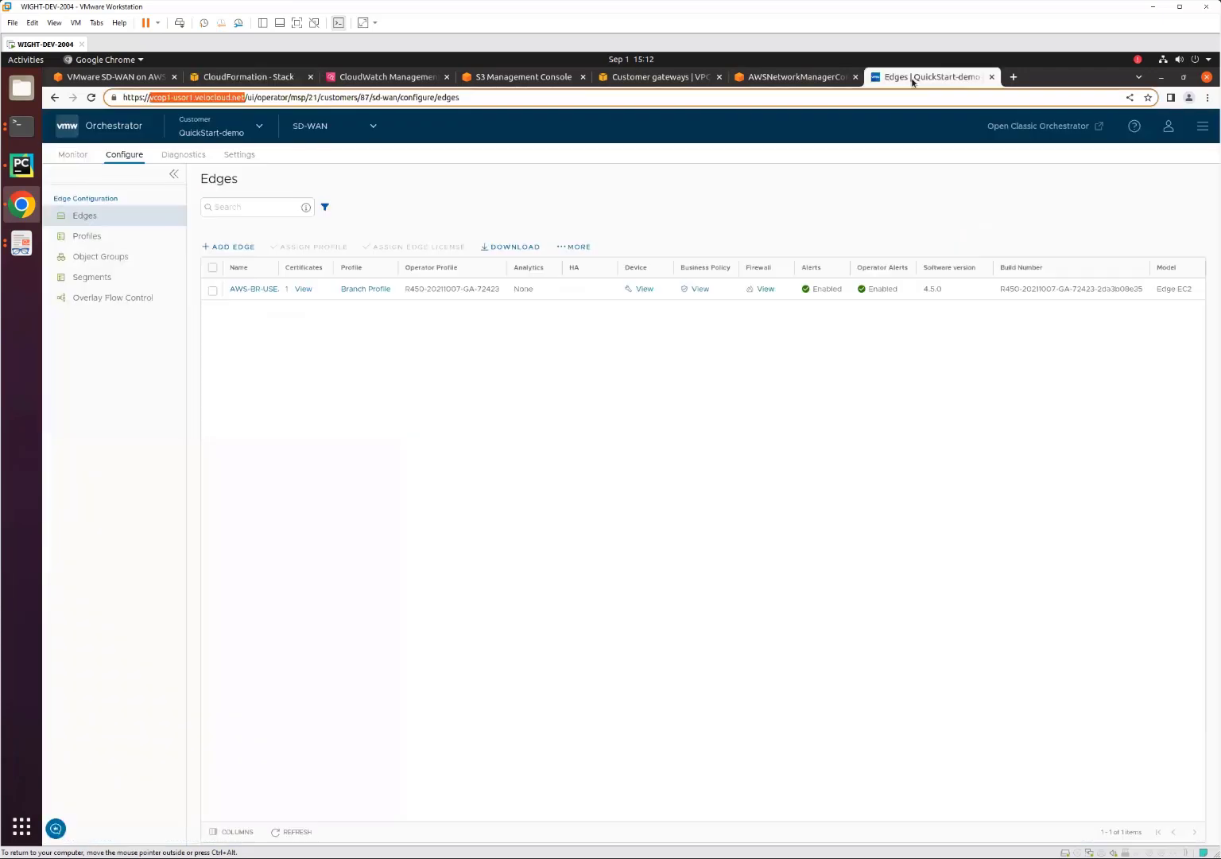
{"action": "left_click", "coordinate": [73, 155]}
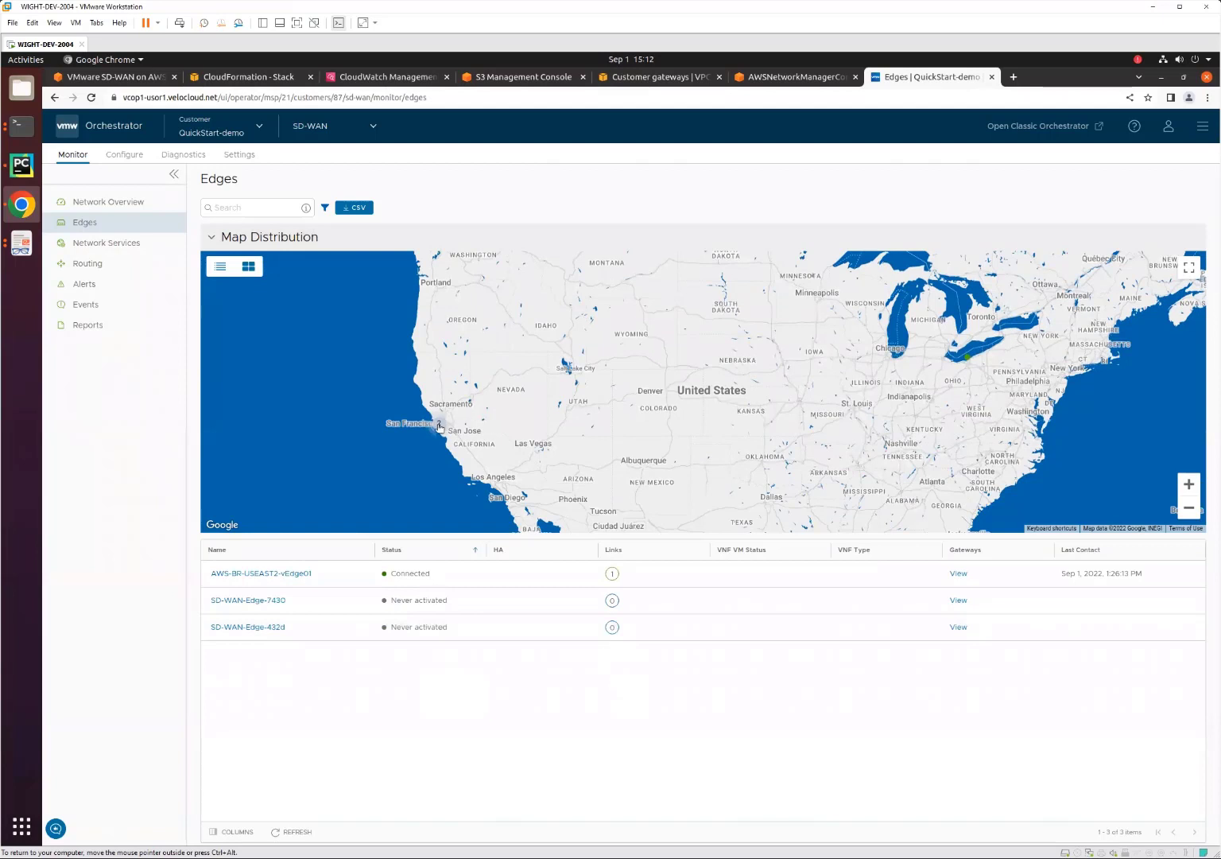
Open the log stream of the myTest-BuildQuickStart Lambda function in CloudWatch and resume automatic loading of new events.
{"action": "left_click", "coordinate": [226, 79]}
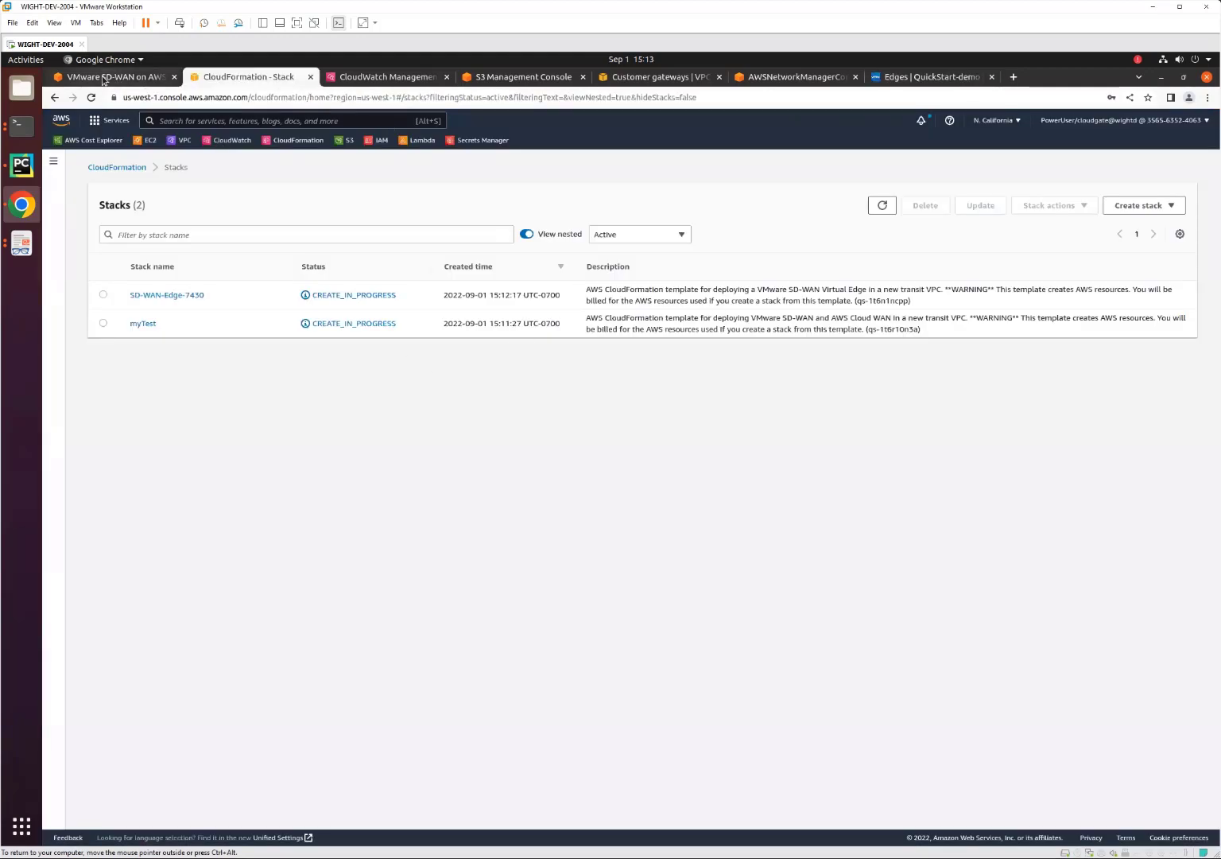
{"action": "left_click", "coordinate": [358, 78]}
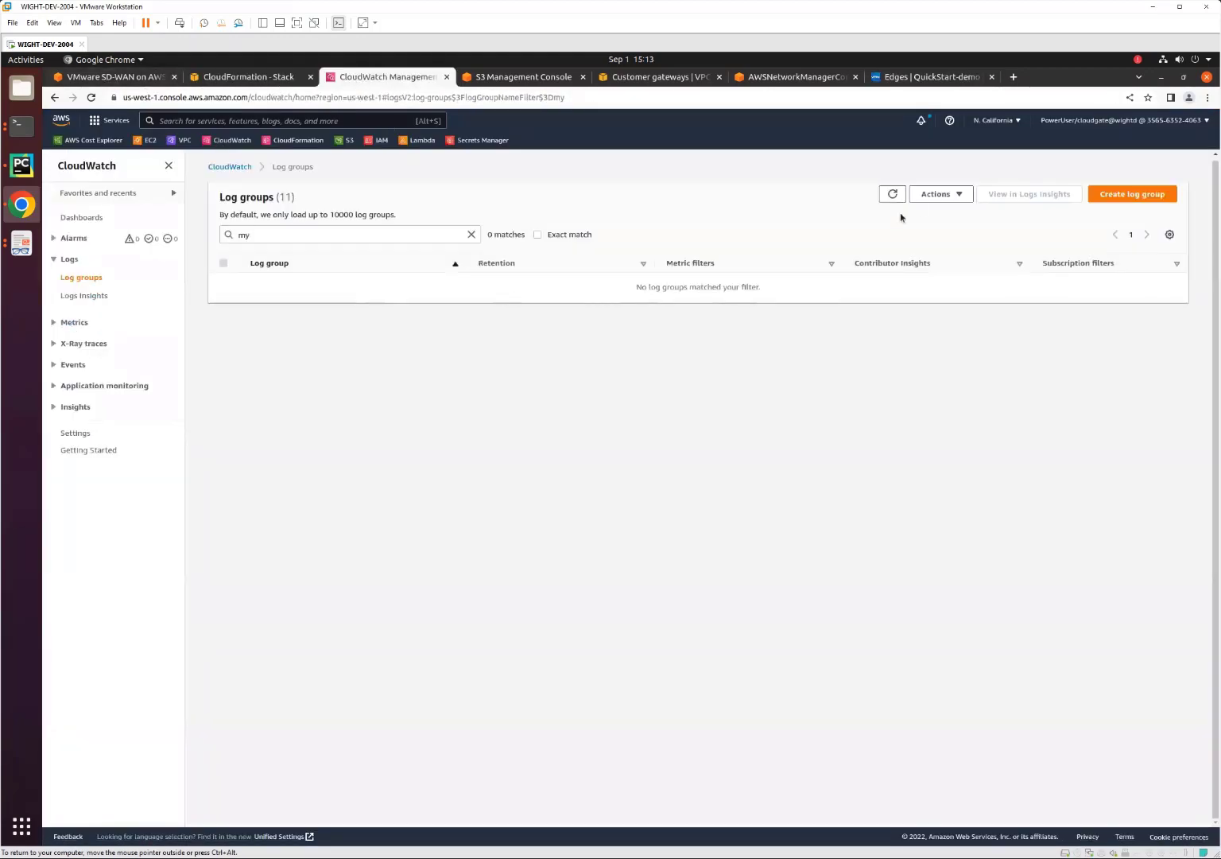
{"action": "left_click", "coordinate": [892, 193]}
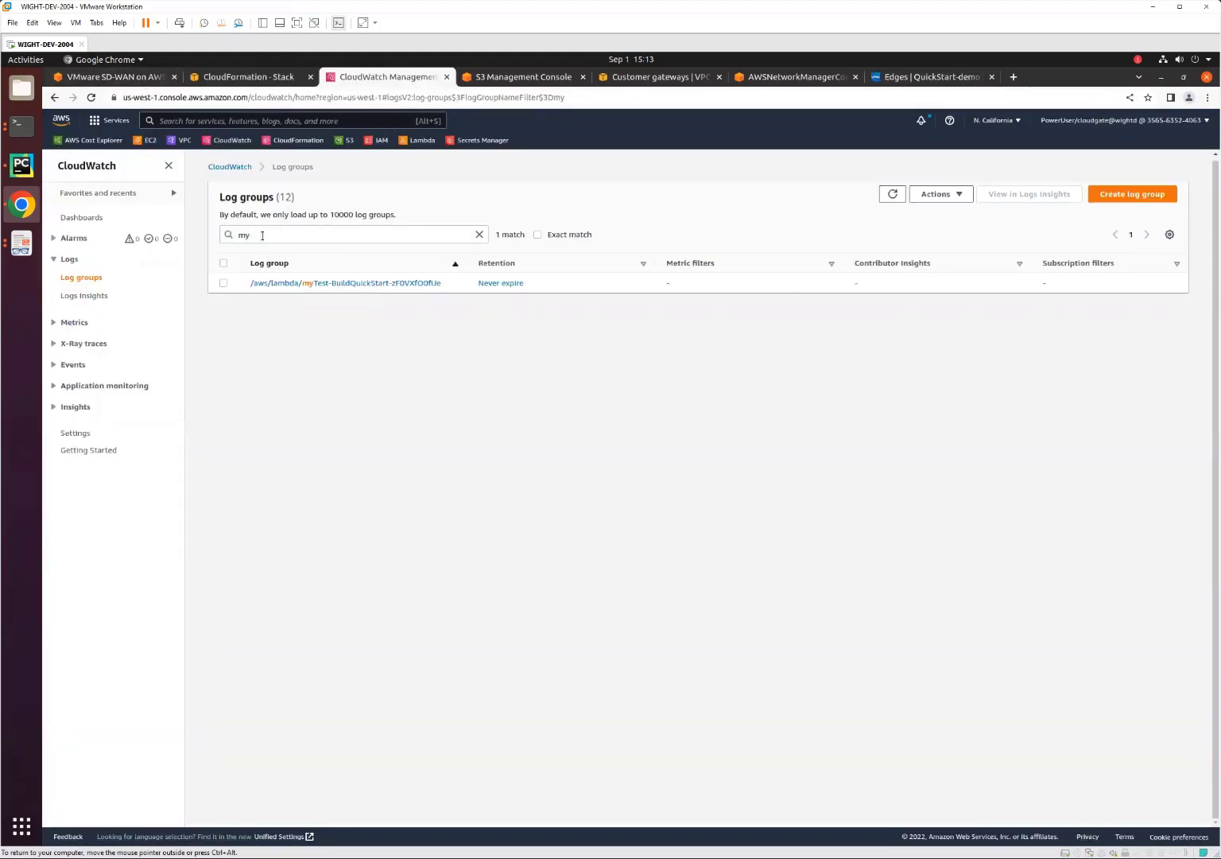
{"action": "left_click", "coordinate": [341, 284]}
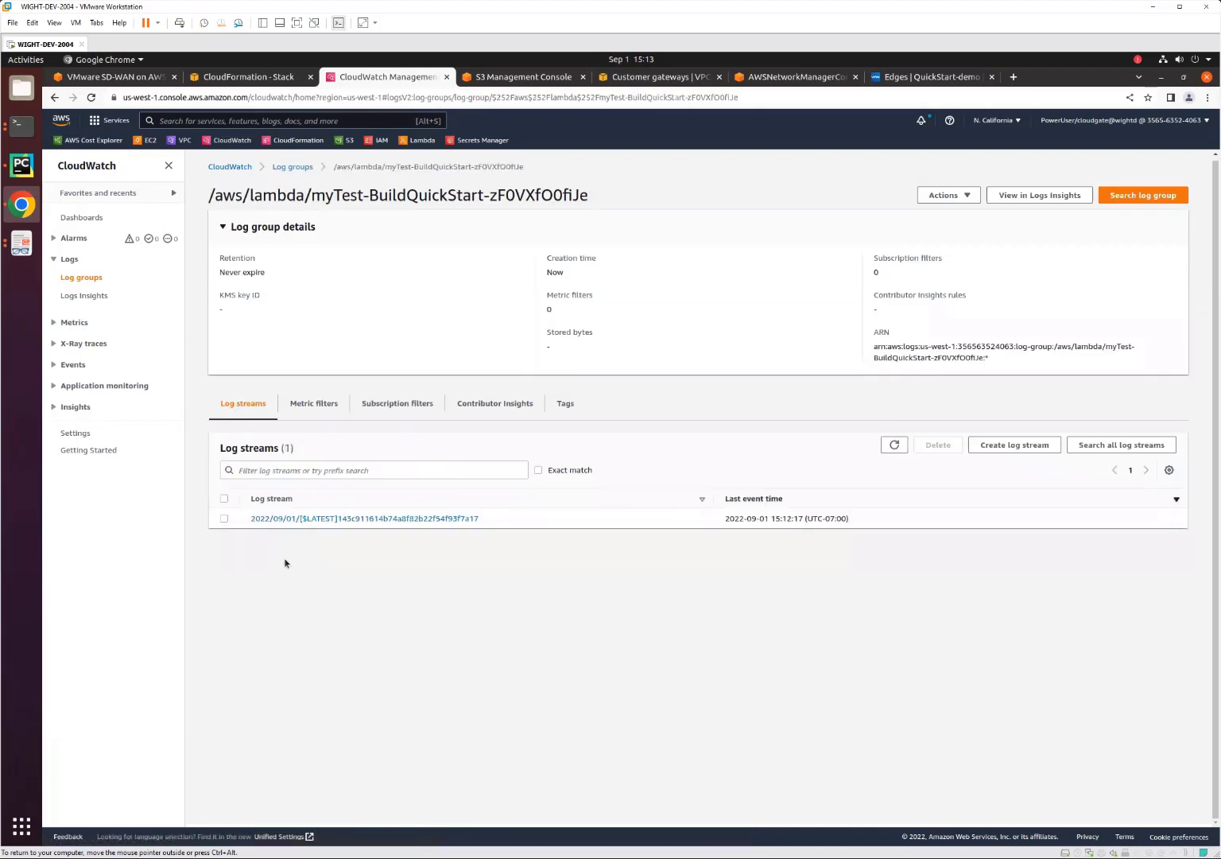
{"action": "left_click", "coordinate": [339, 519]}
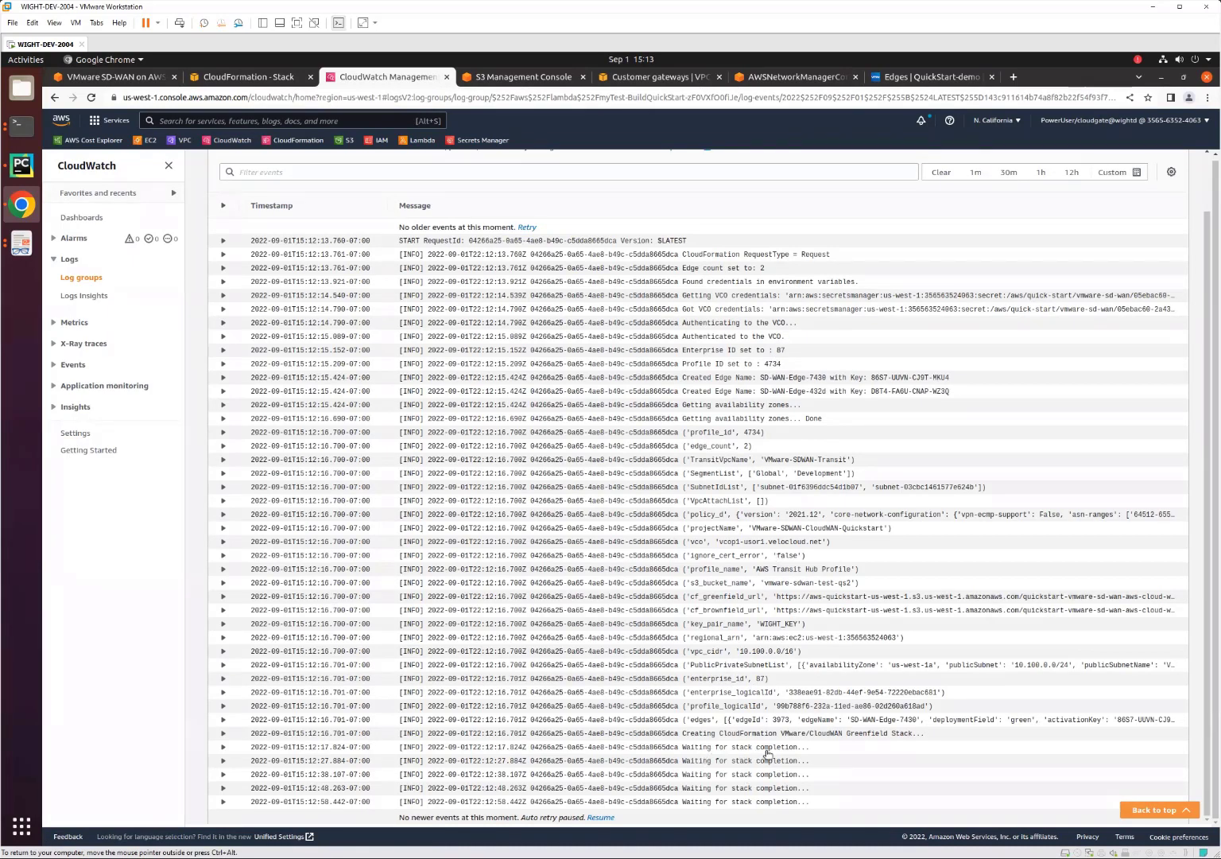
{"action": "left_click", "coordinate": [598, 818]}
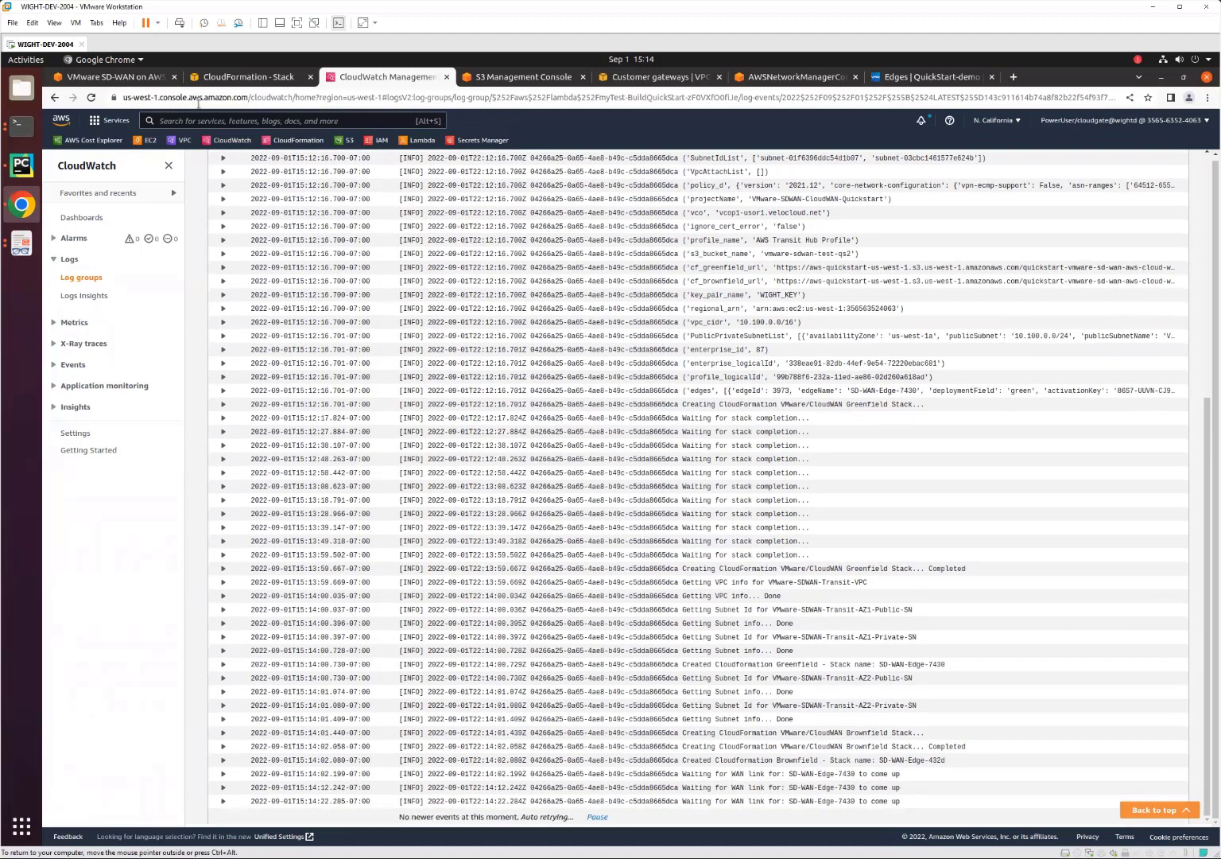
Refresh the CloudFormation stack list and reload the monitored edges in the Orchestrator to check deployment progress.
{"action": "left_click", "coordinate": [235, 77]}
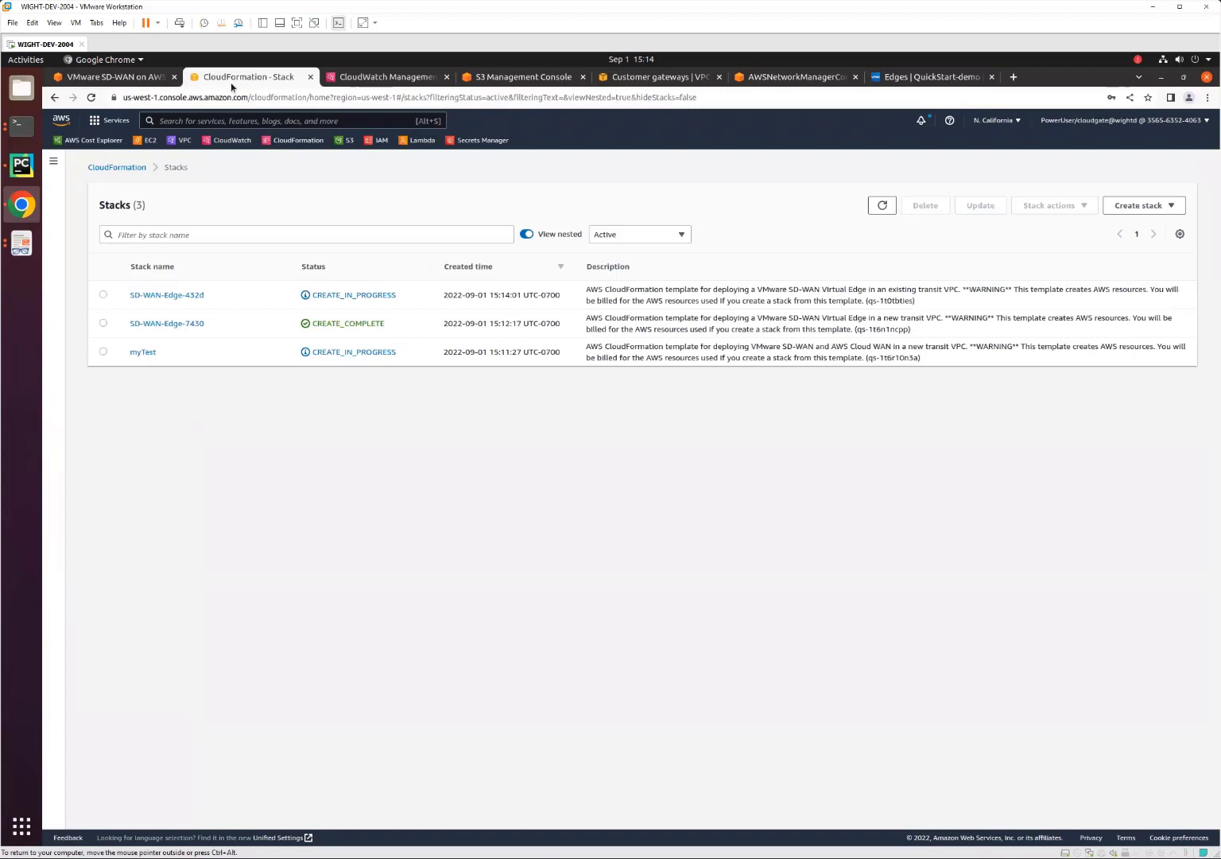
{"action": "left_click", "coordinate": [882, 204]}
{"action": "left_click", "coordinate": [904, 78]}
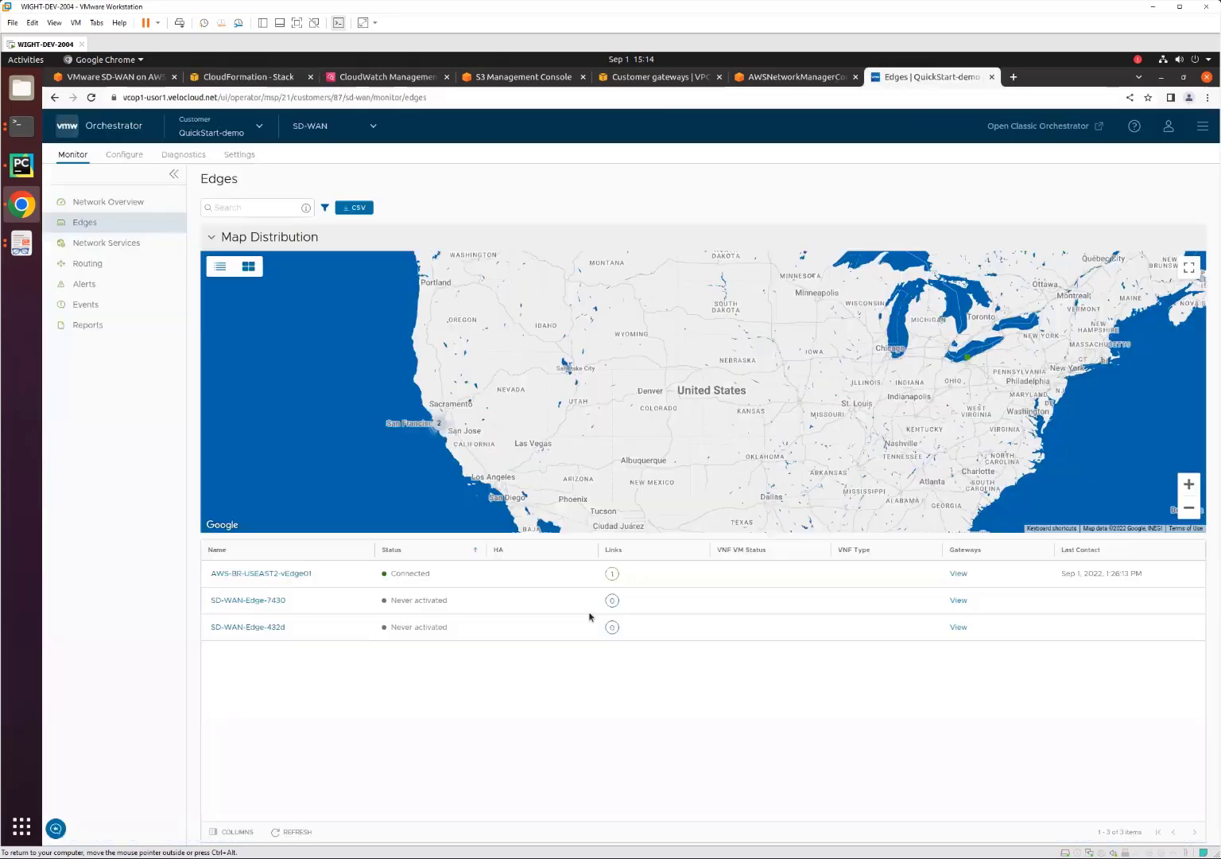
{"action": "left_click", "coordinate": [86, 223]}
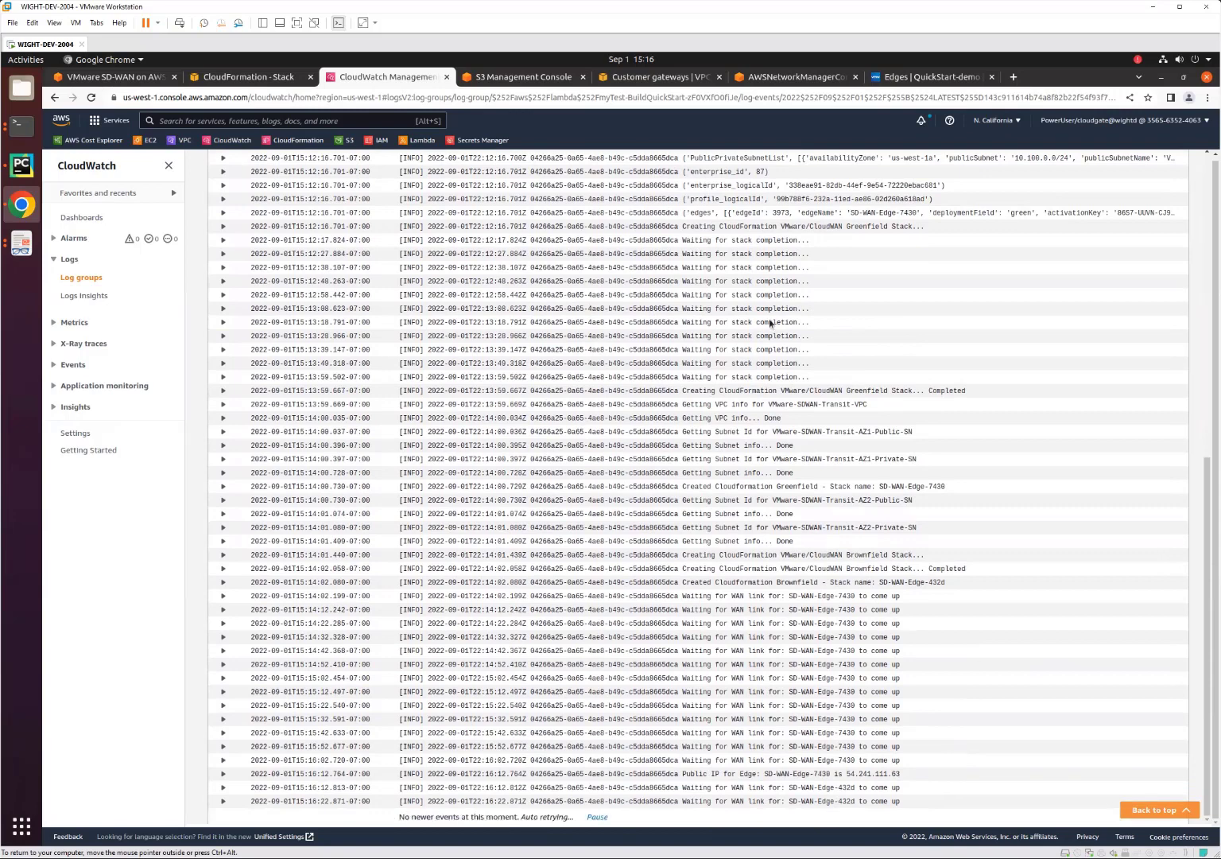
Recheck the CloudFormation stacks and Orchestrator edges, and examine the newest entries in the myTest-BuildQuickStart log.
{"action": "key", "text": "ctrl+Page_Up"}
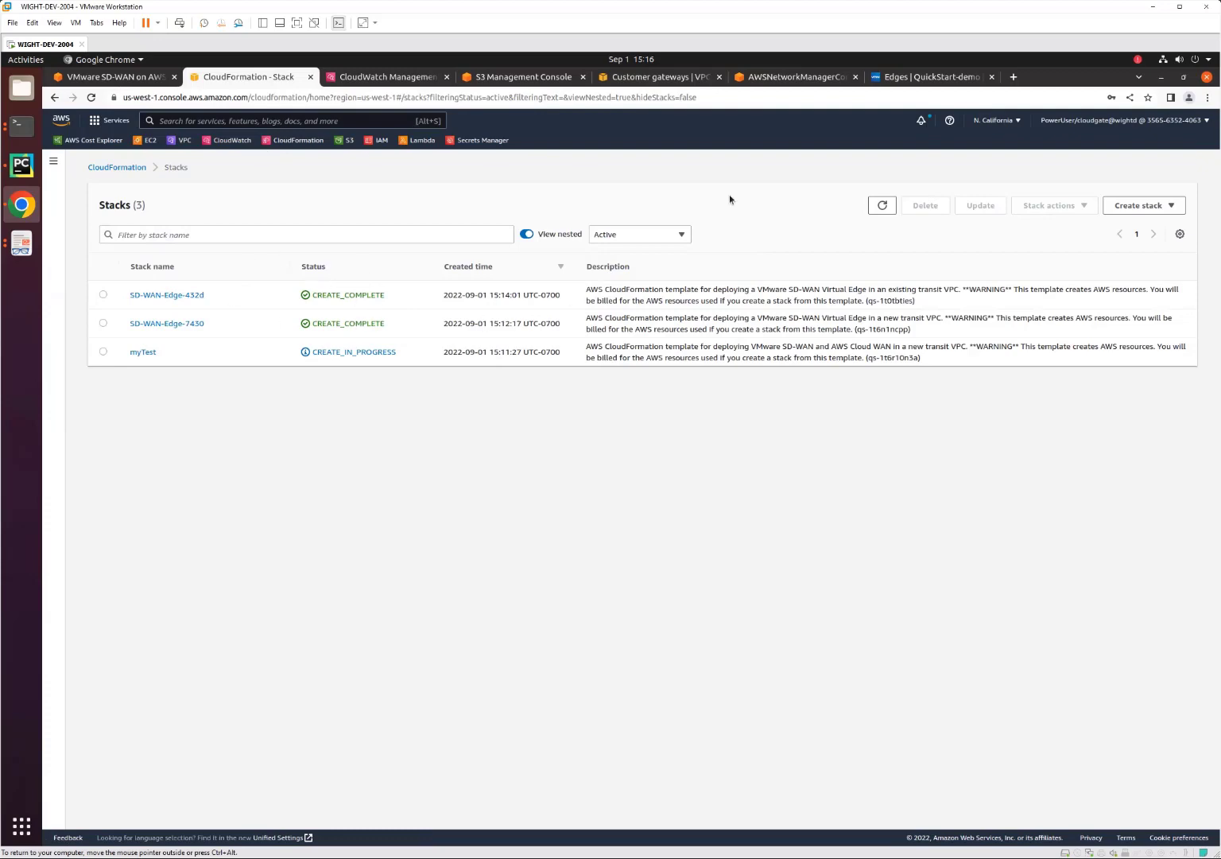
{"action": "left_click", "coordinate": [909, 77]}
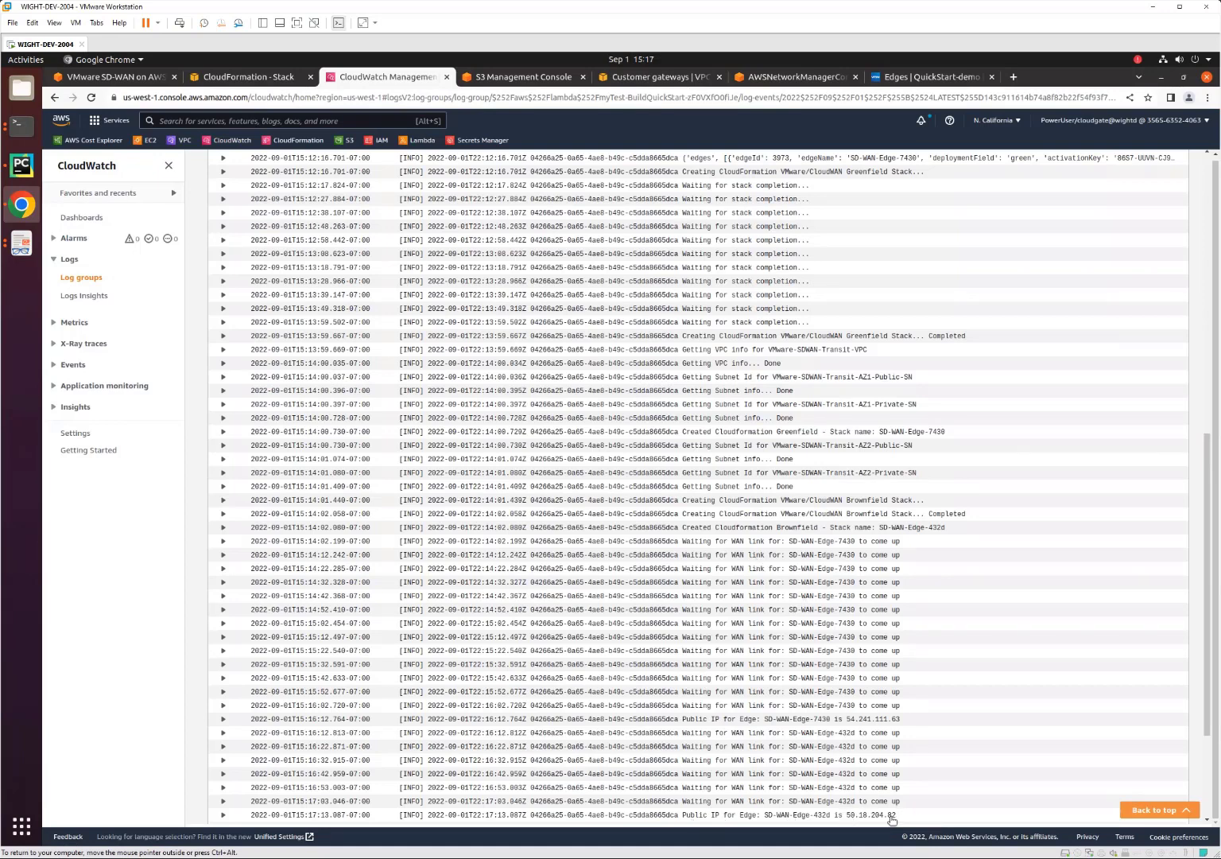
{"action": "scroll", "coordinate": [869, 618], "scroll_direction": "down", "scroll_amount": 3}
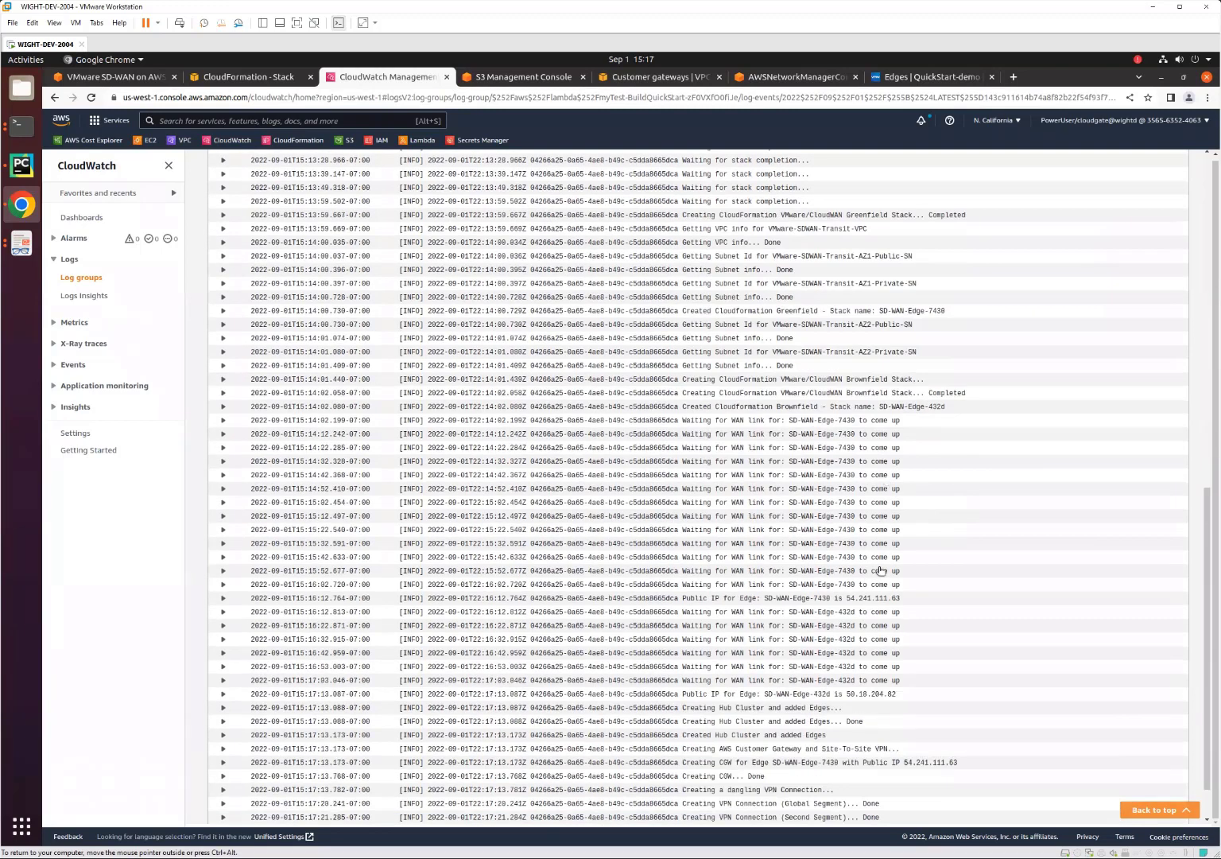
Examine the remaining myTest-BuildQuickStart log entries through the end of the run, then pause automatic loading of new events.
{"action": "scroll", "coordinate": [875, 572], "scroll_direction": "down", "scroll_amount": 2}
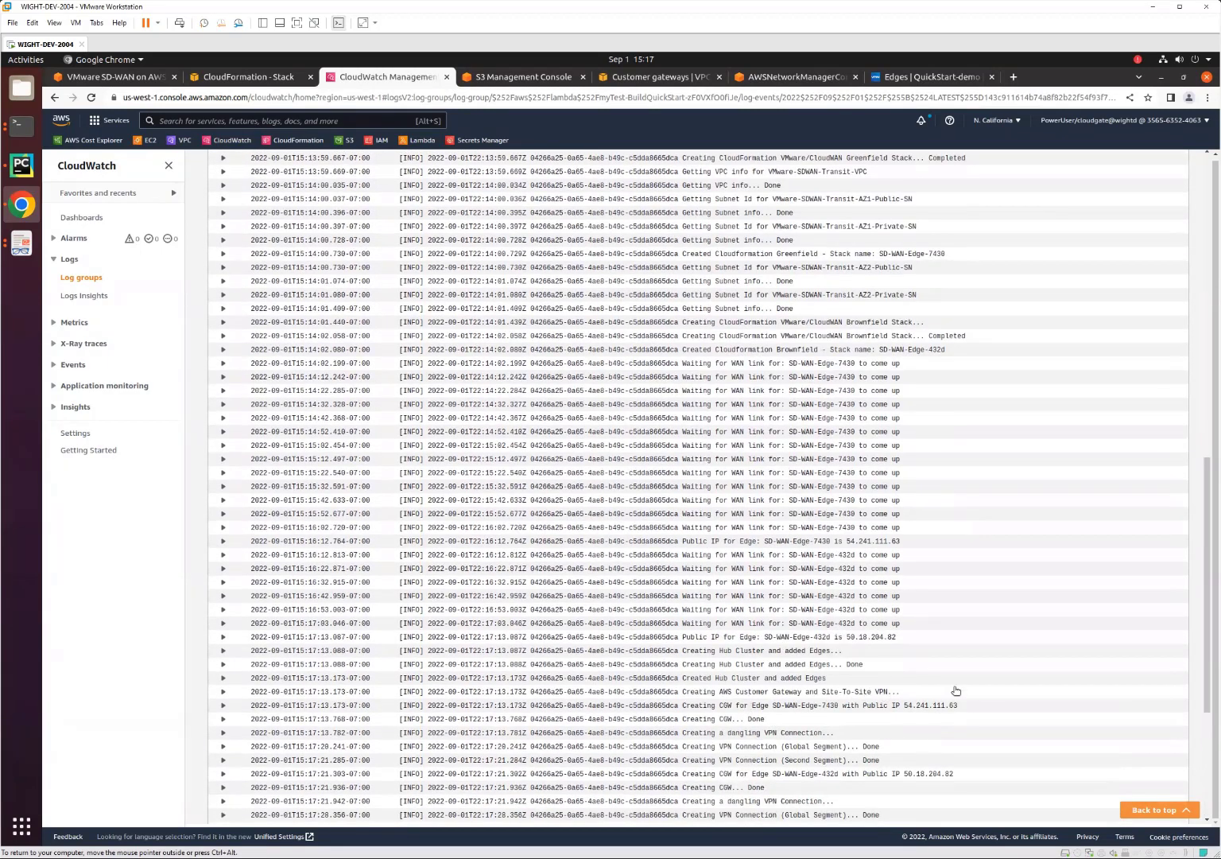
{"action": "scroll", "coordinate": [954, 682], "scroll_direction": "down", "scroll_amount": 2}
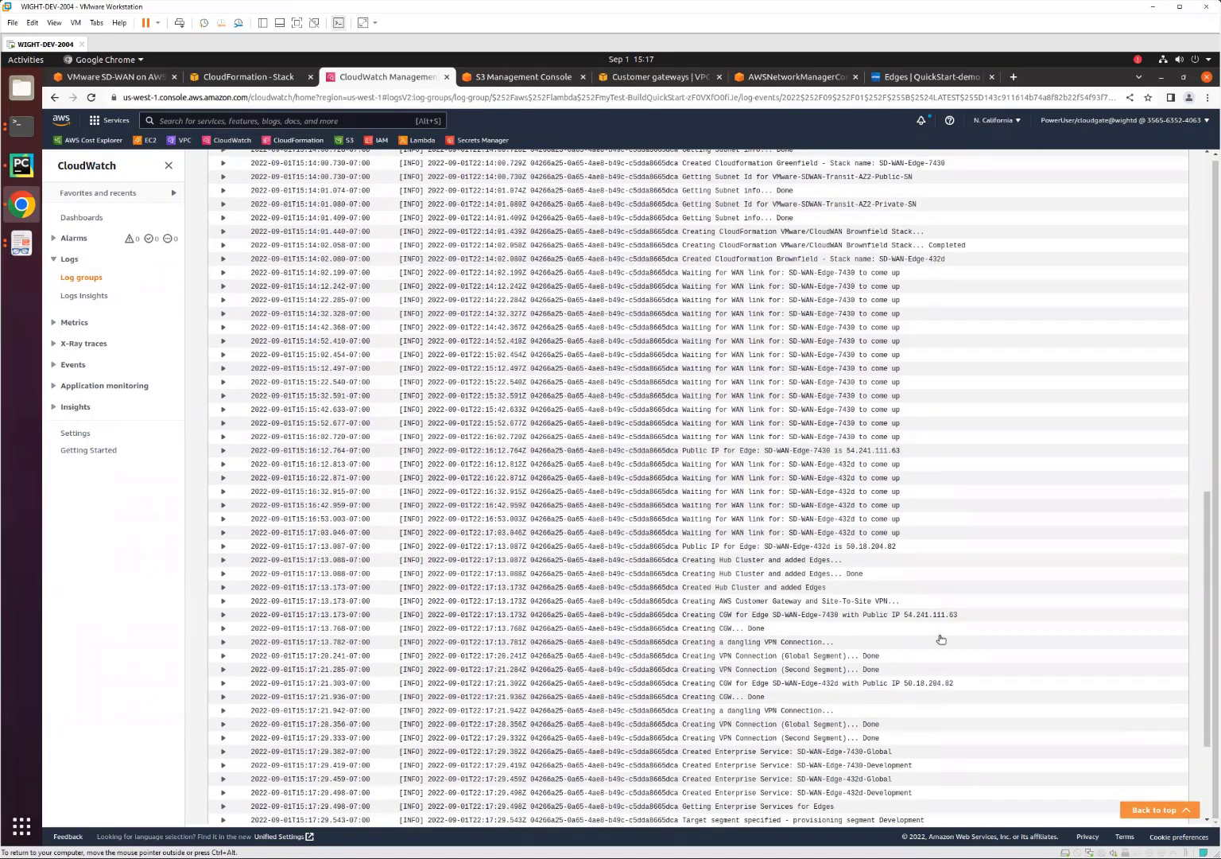
{"action": "scroll", "coordinate": [941, 638], "scroll_direction": "down", "scroll_amount": 3}
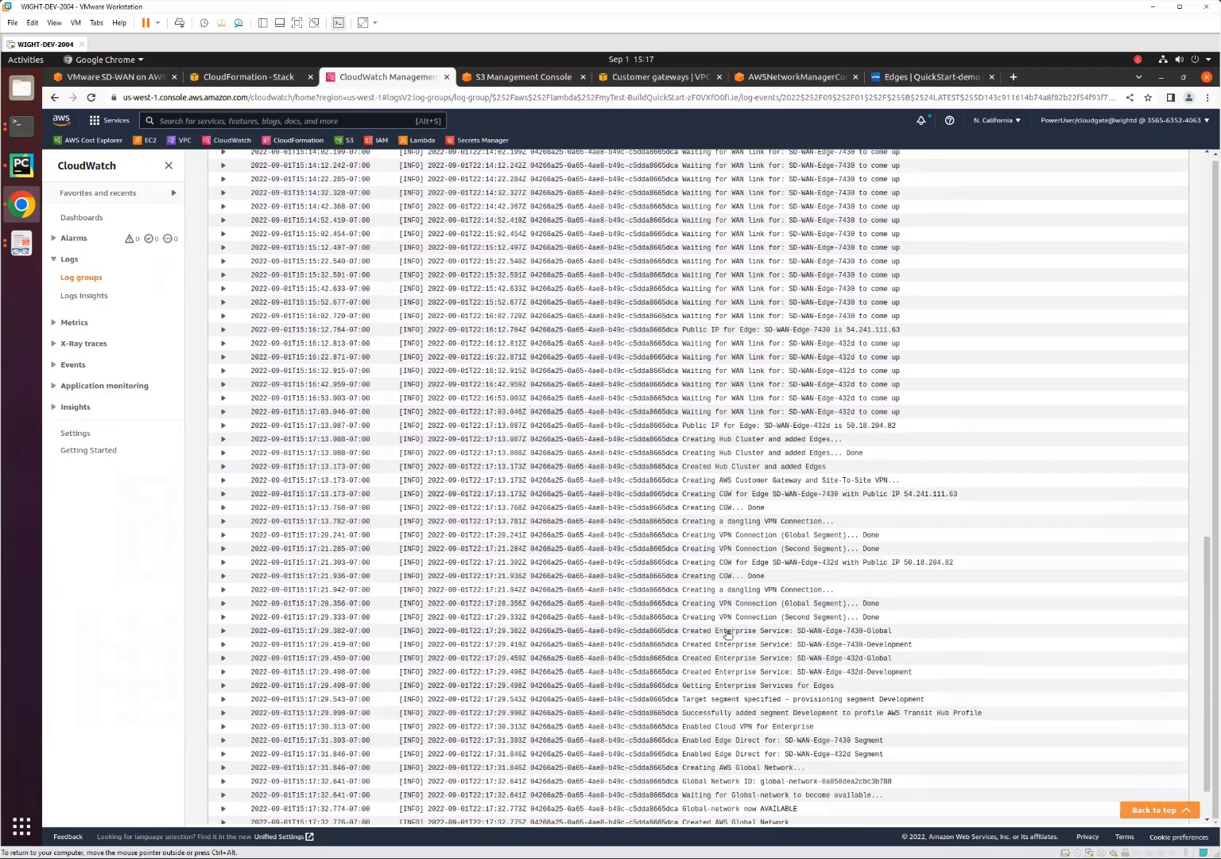
{"action": "scroll", "coordinate": [881, 634], "scroll_direction": "down", "scroll_amount": 1}
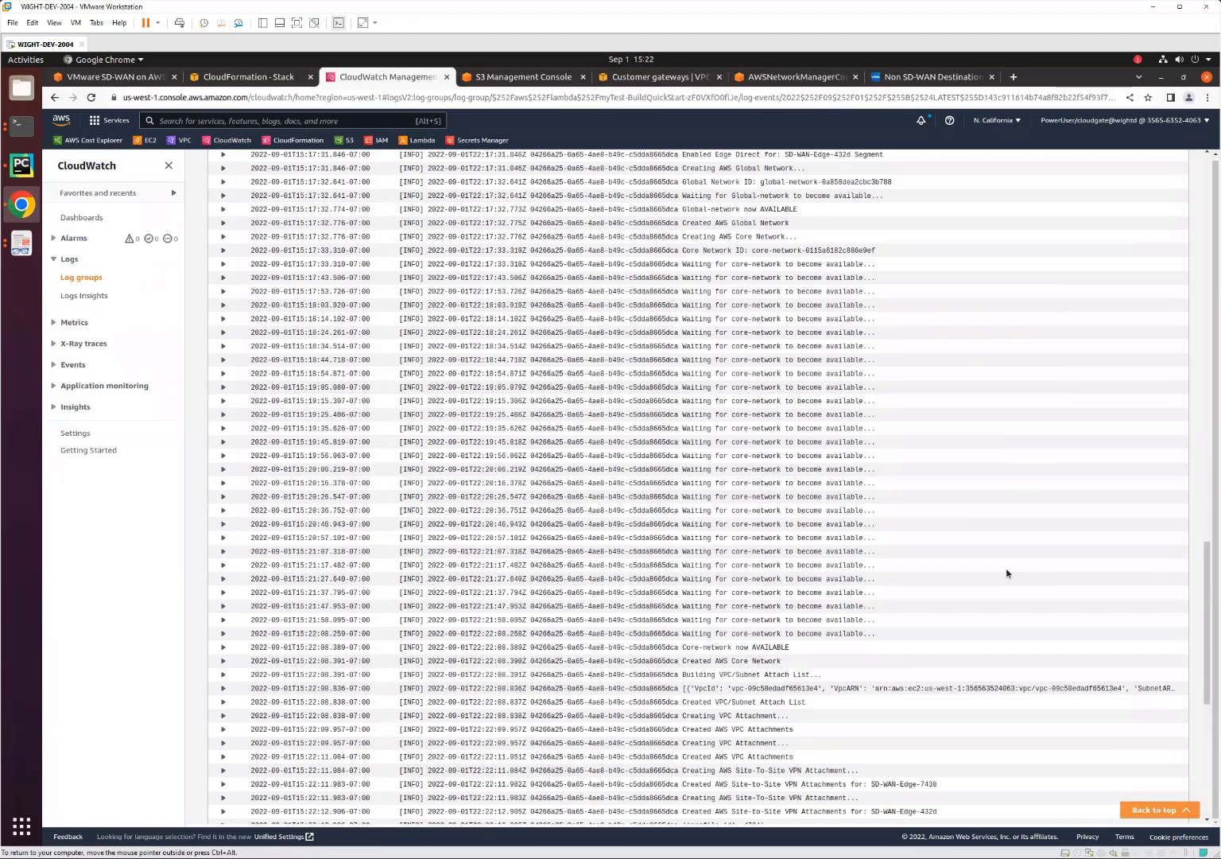
{"action": "scroll", "coordinate": [913, 513], "scroll_direction": "down", "scroll_amount": 3}
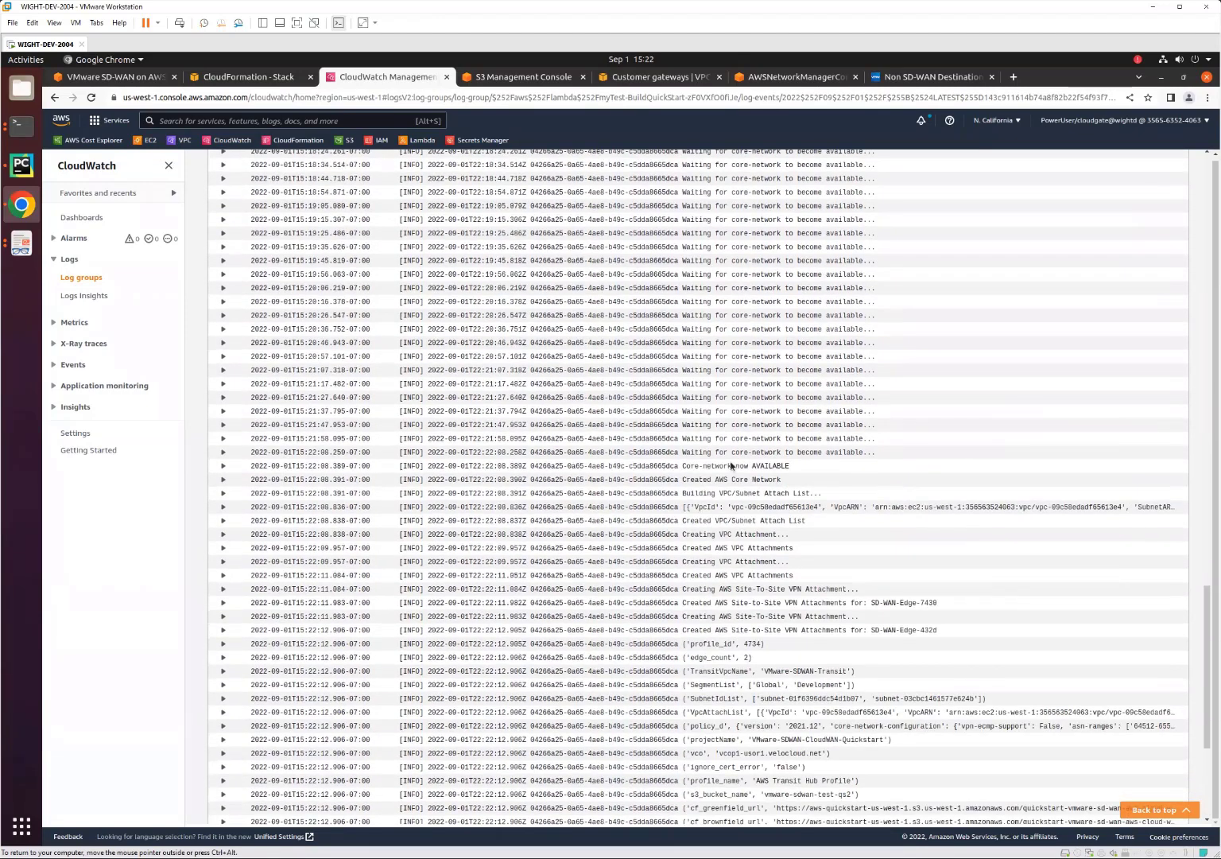
{"action": "scroll", "coordinate": [875, 539], "scroll_direction": "down", "scroll_amount": 1}
{"action": "scroll", "coordinate": [875, 541], "scroll_direction": "down", "scroll_amount": 2}
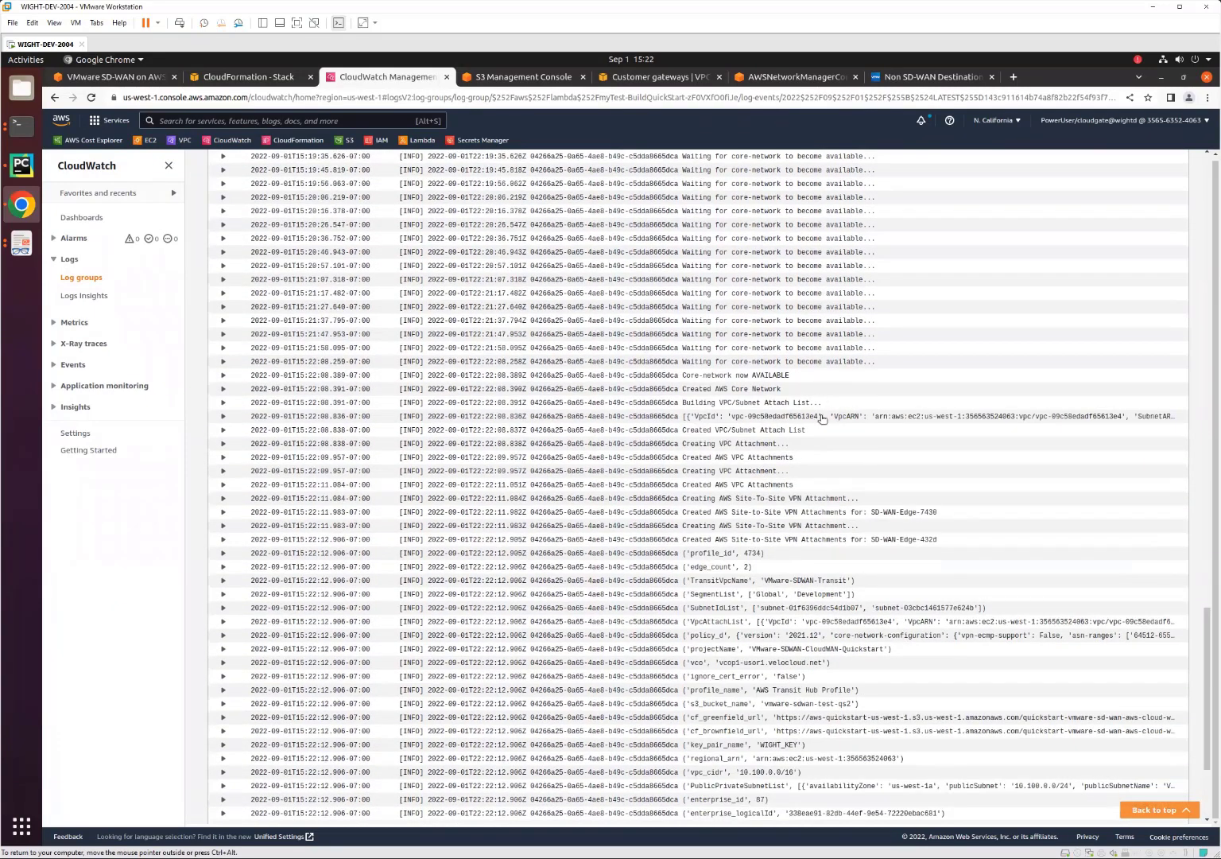
{"action": "scroll", "coordinate": [852, 387], "scroll_direction": "down", "scroll_amount": 2}
{"action": "scroll", "coordinate": [852, 387], "scroll_direction": "down", "scroll_amount": 2}
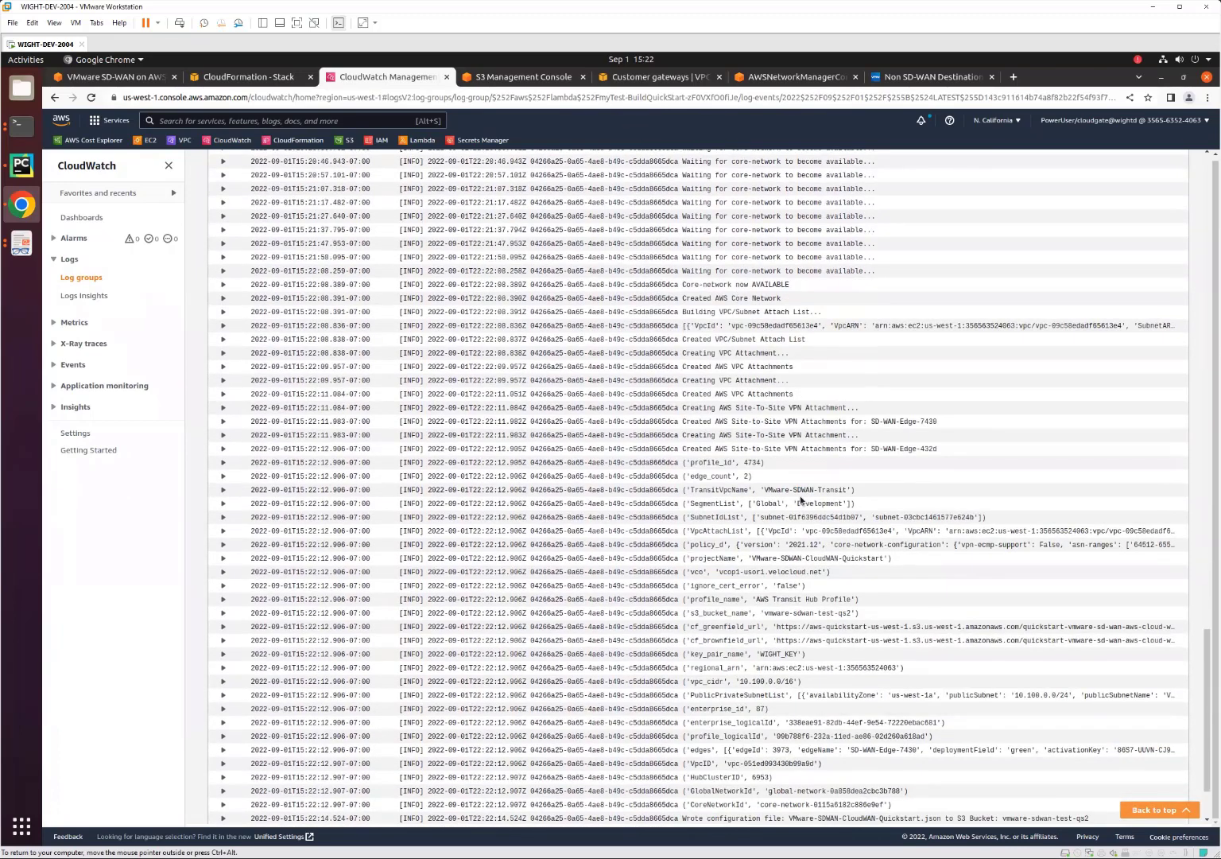
{"action": "scroll", "coordinate": [803, 499], "scroll_direction": "down", "scroll_amount": 2}
{"action": "scroll", "coordinate": [833, 459], "scroll_direction": "down", "scroll_amount": 1}
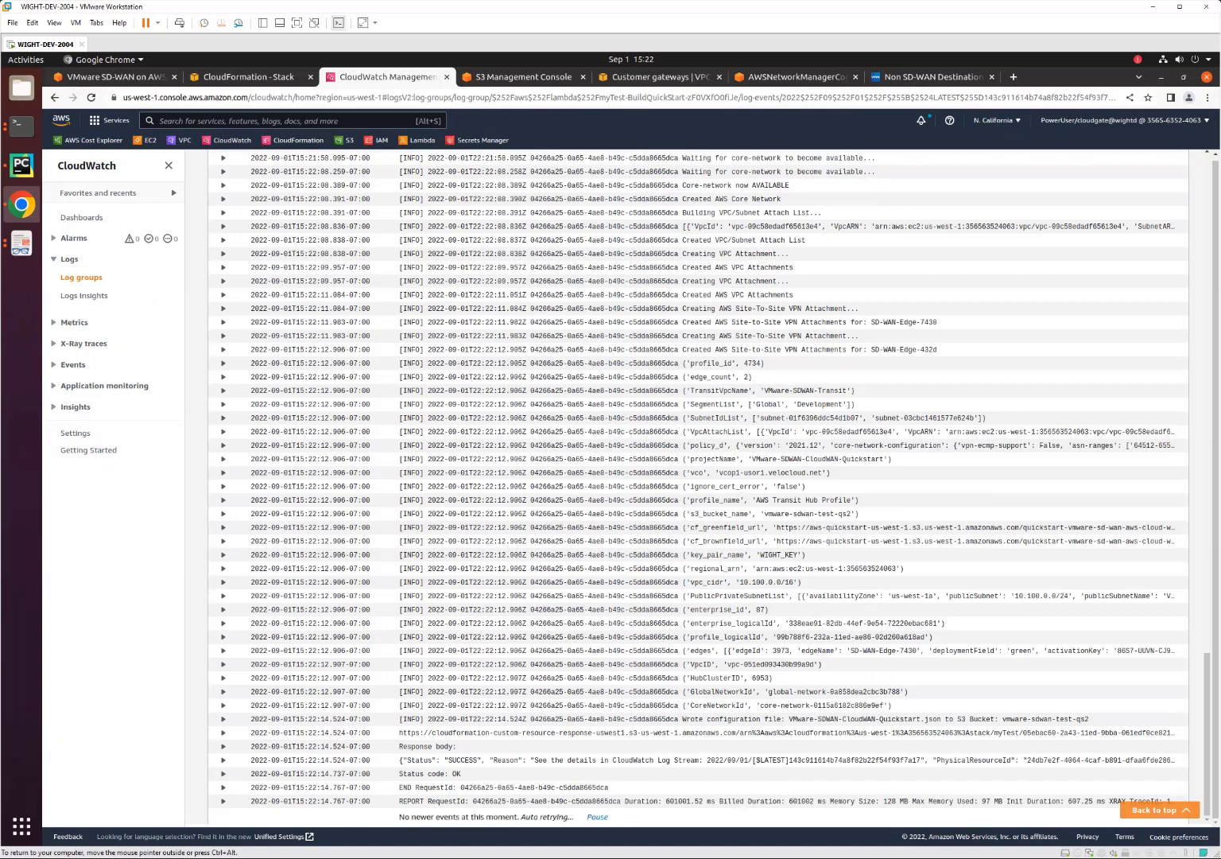
{"action": "left_click", "coordinate": [597, 817]}
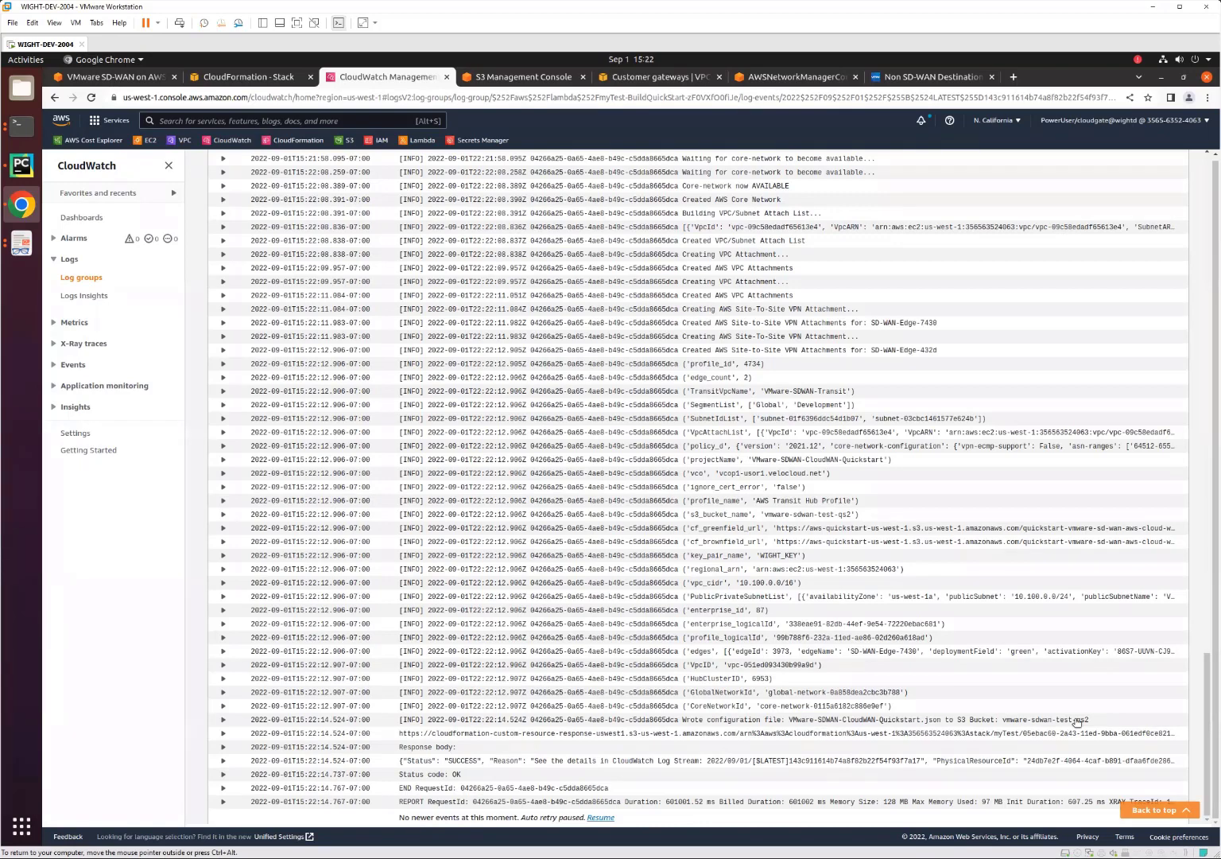
Refresh the CloudFormation stack list, then switch to Network Manager and view the attachments of the VMware-SDWAN-Global-Network core network.
{"action": "left_click", "coordinate": [249, 77]}
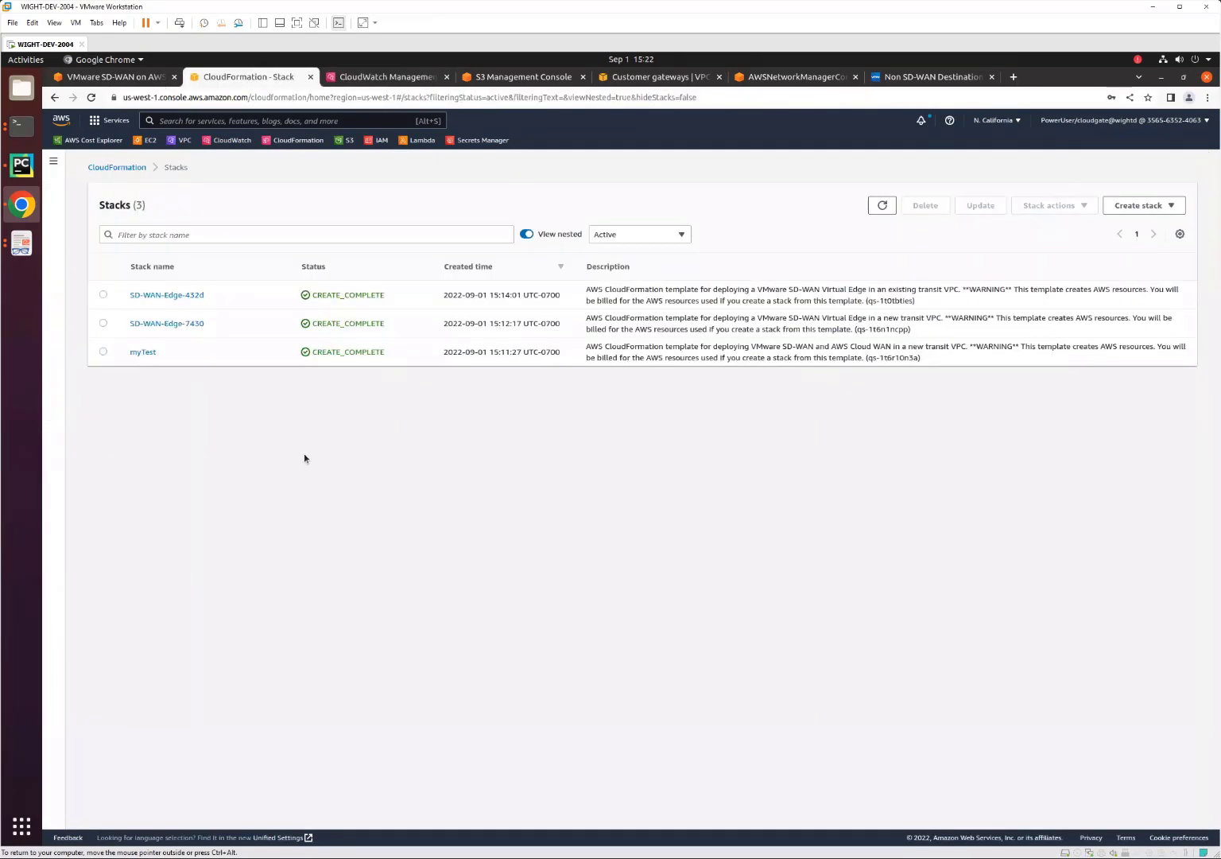
{"action": "left_click", "coordinate": [882, 205]}
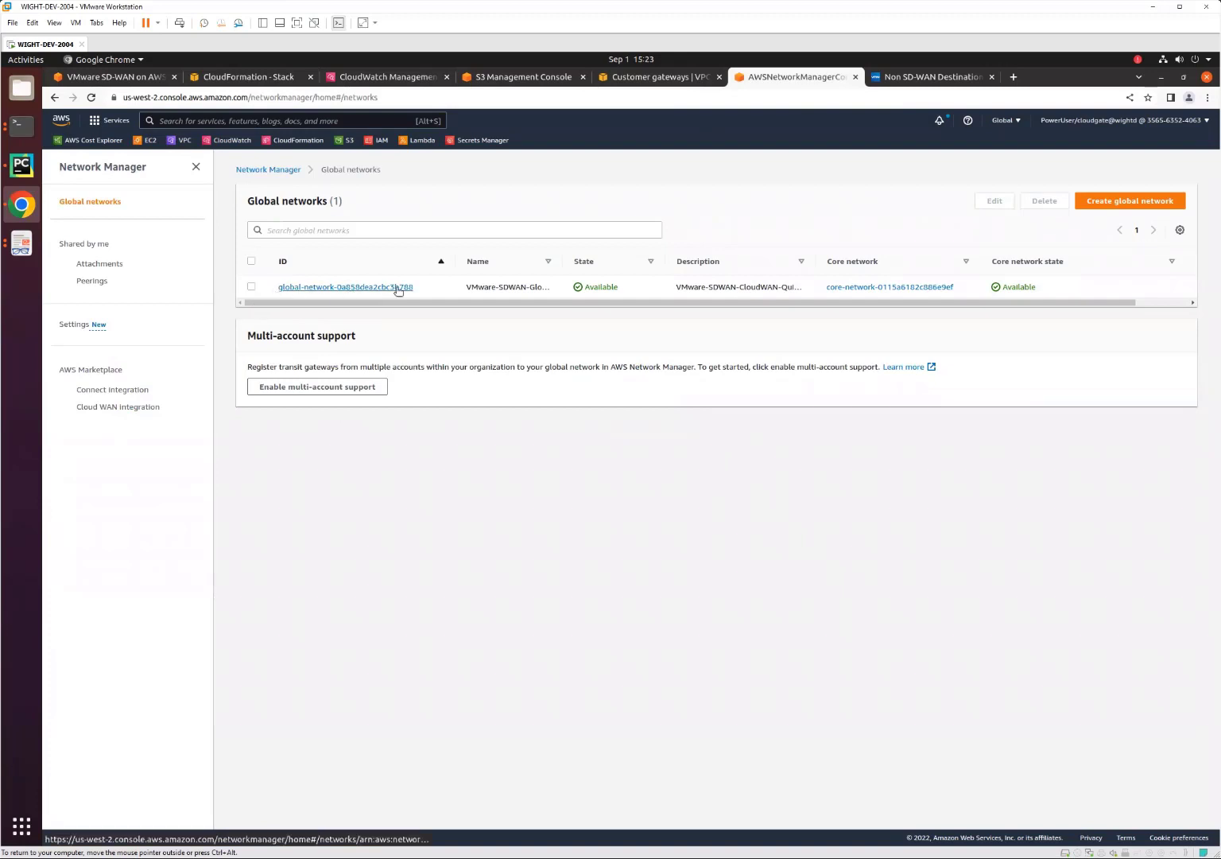
{"action": "left_click", "coordinate": [899, 288]}
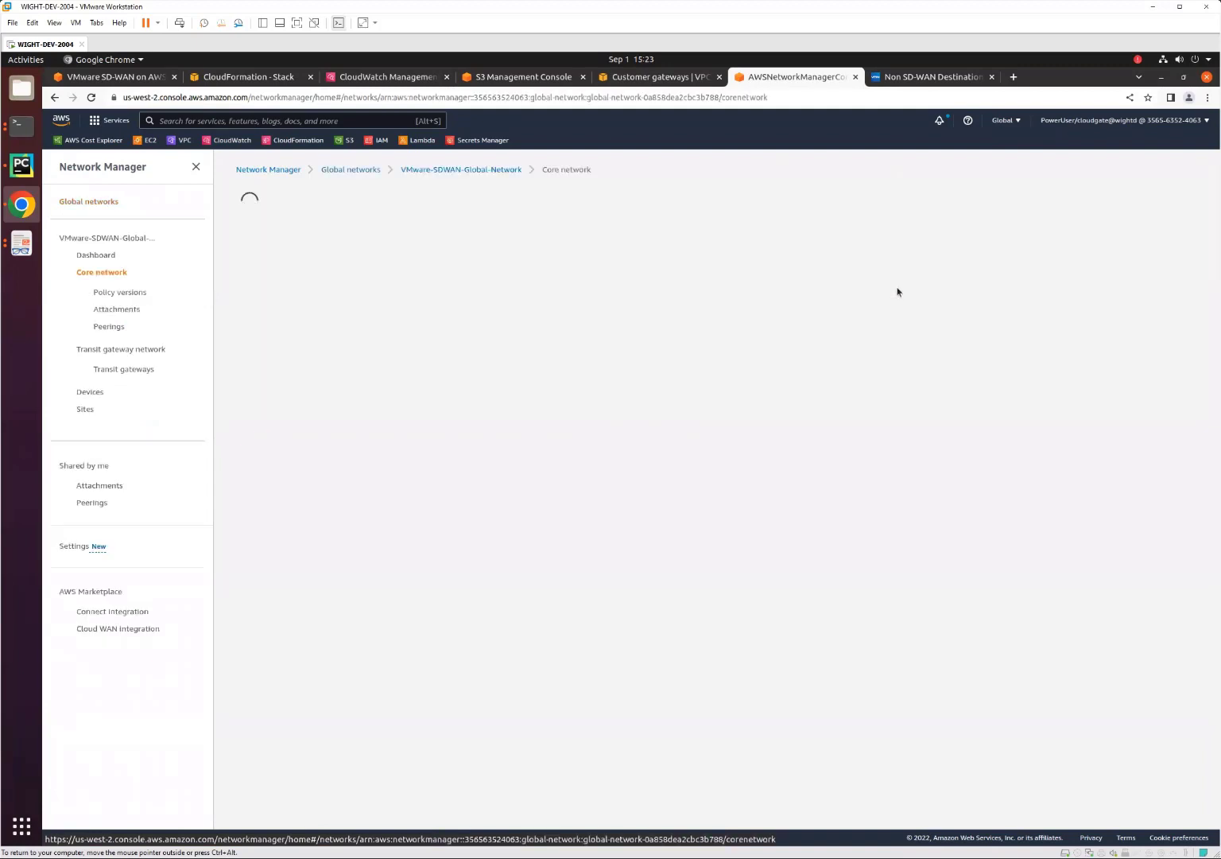
{"action": "left_click", "coordinate": [110, 310]}
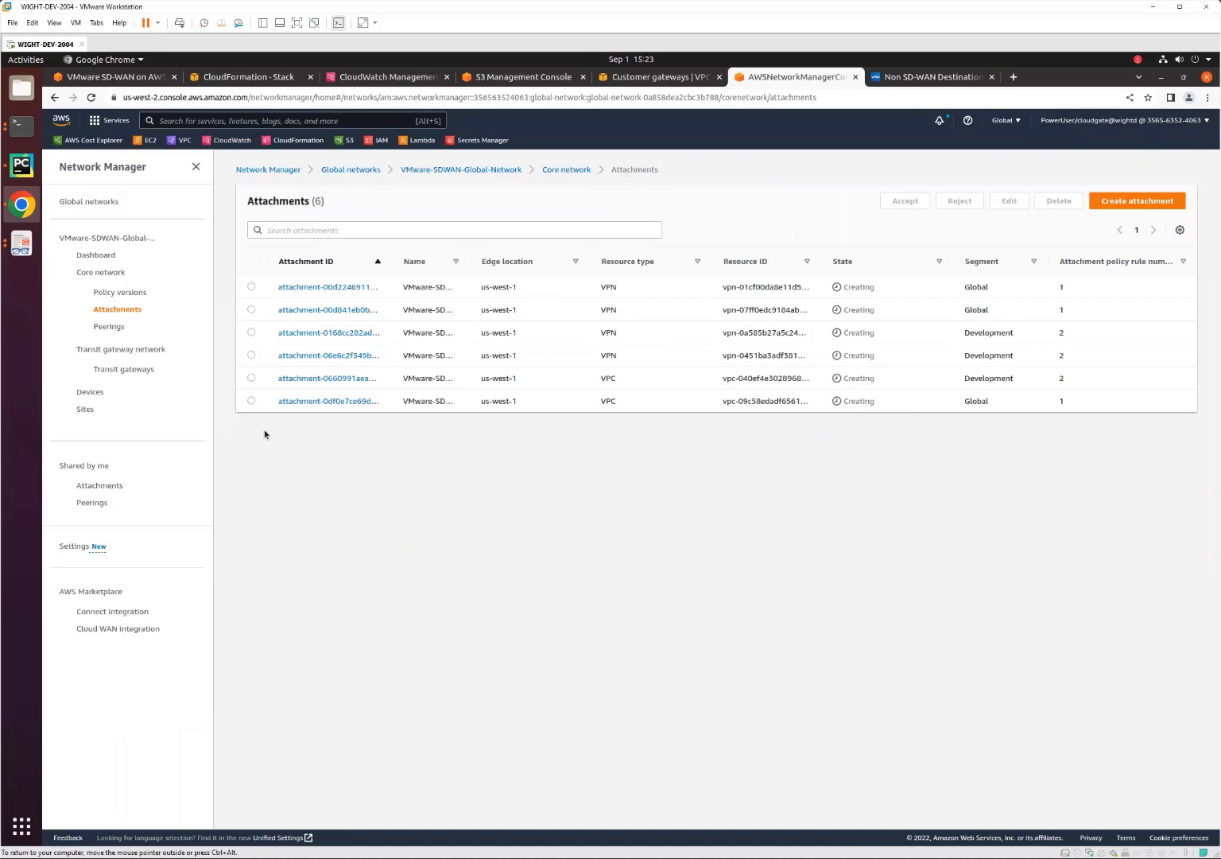
Open the JSON of the core network's Policy version - 1 and examine its Global and Development segments and attachment policies.
{"action": "left_click", "coordinate": [117, 295]}
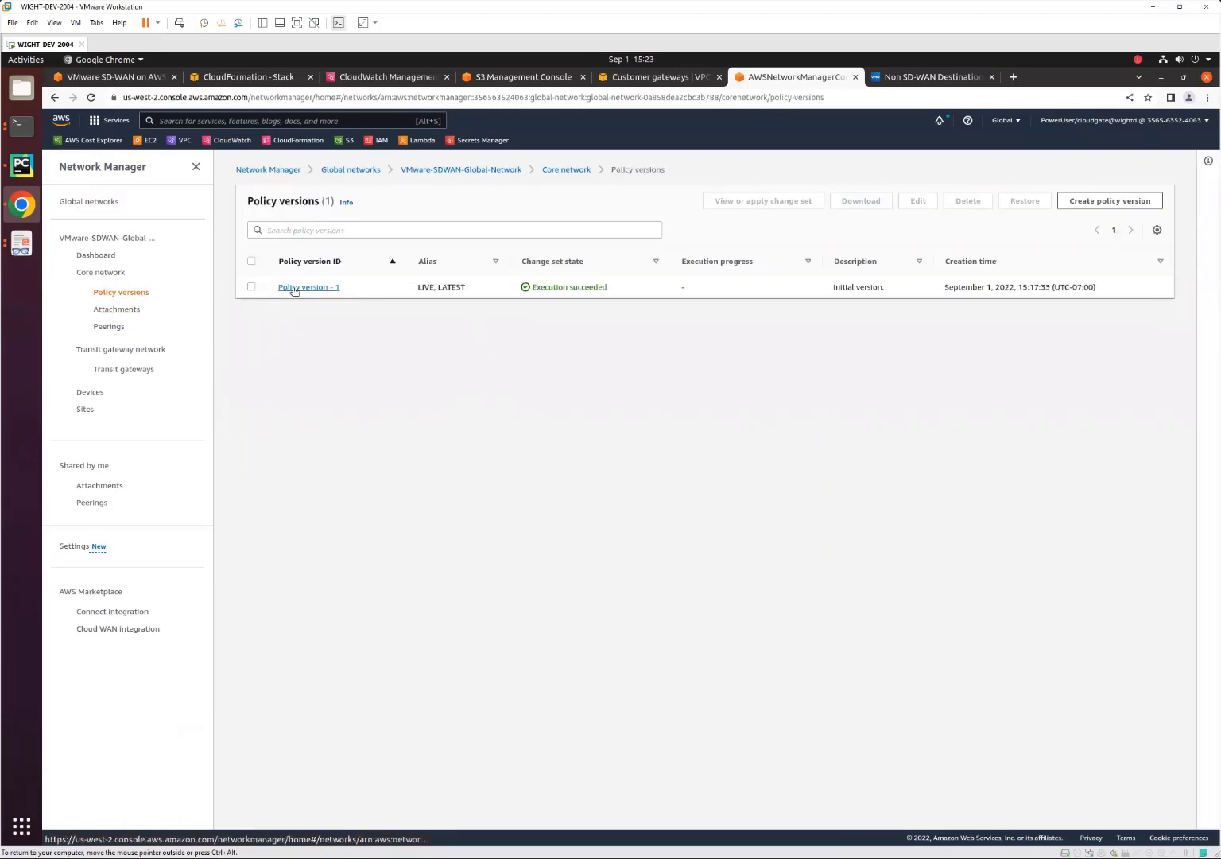
{"action": "left_click", "coordinate": [294, 290]}
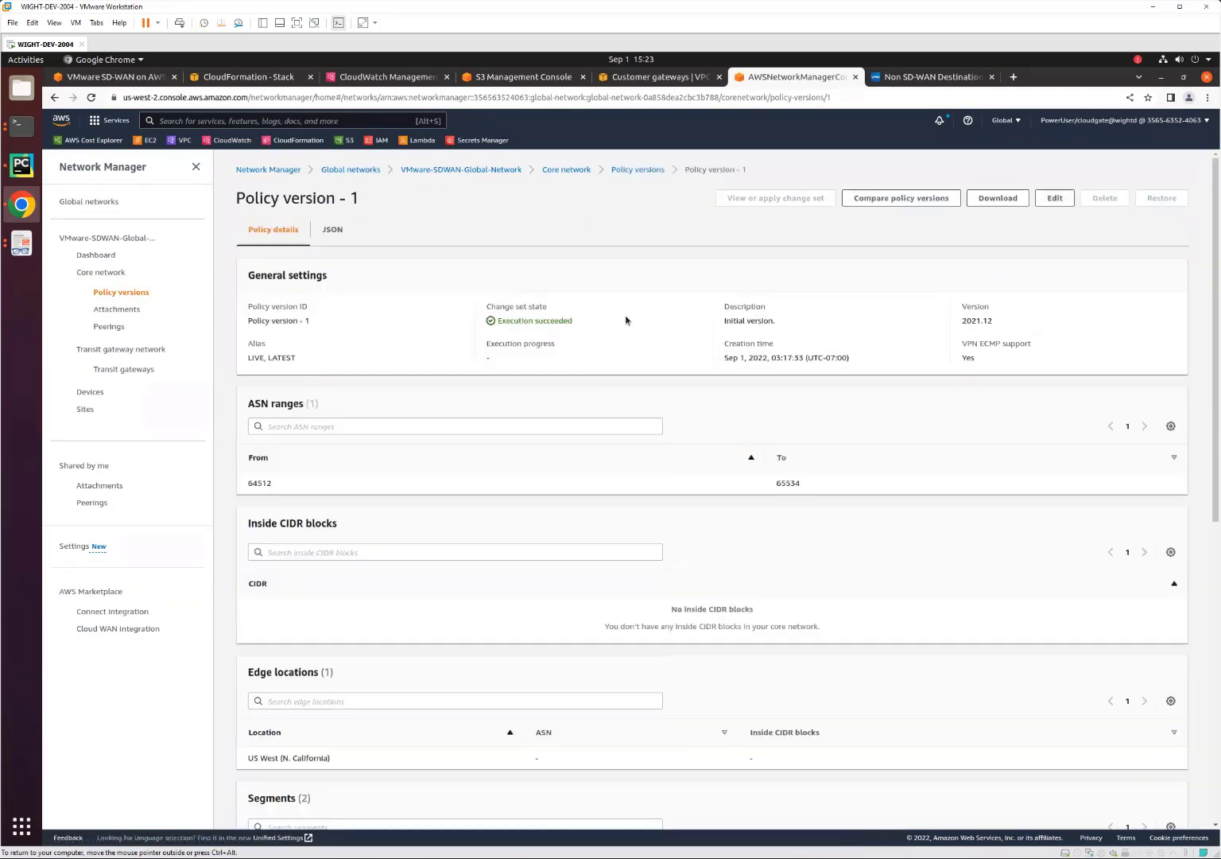
{"action": "left_click", "coordinate": [323, 231]}
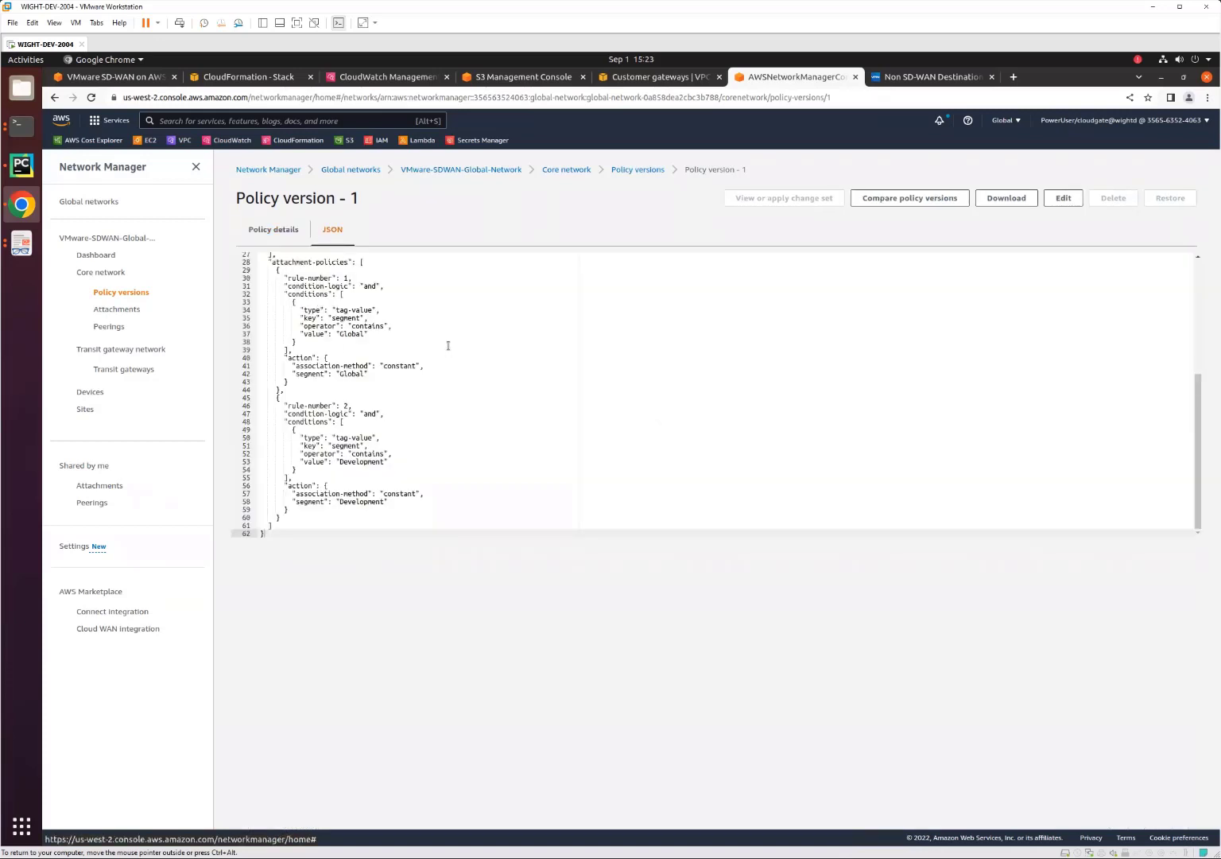
{"action": "scroll", "coordinate": [418, 359], "scroll_direction": "up", "scroll_amount": 5}
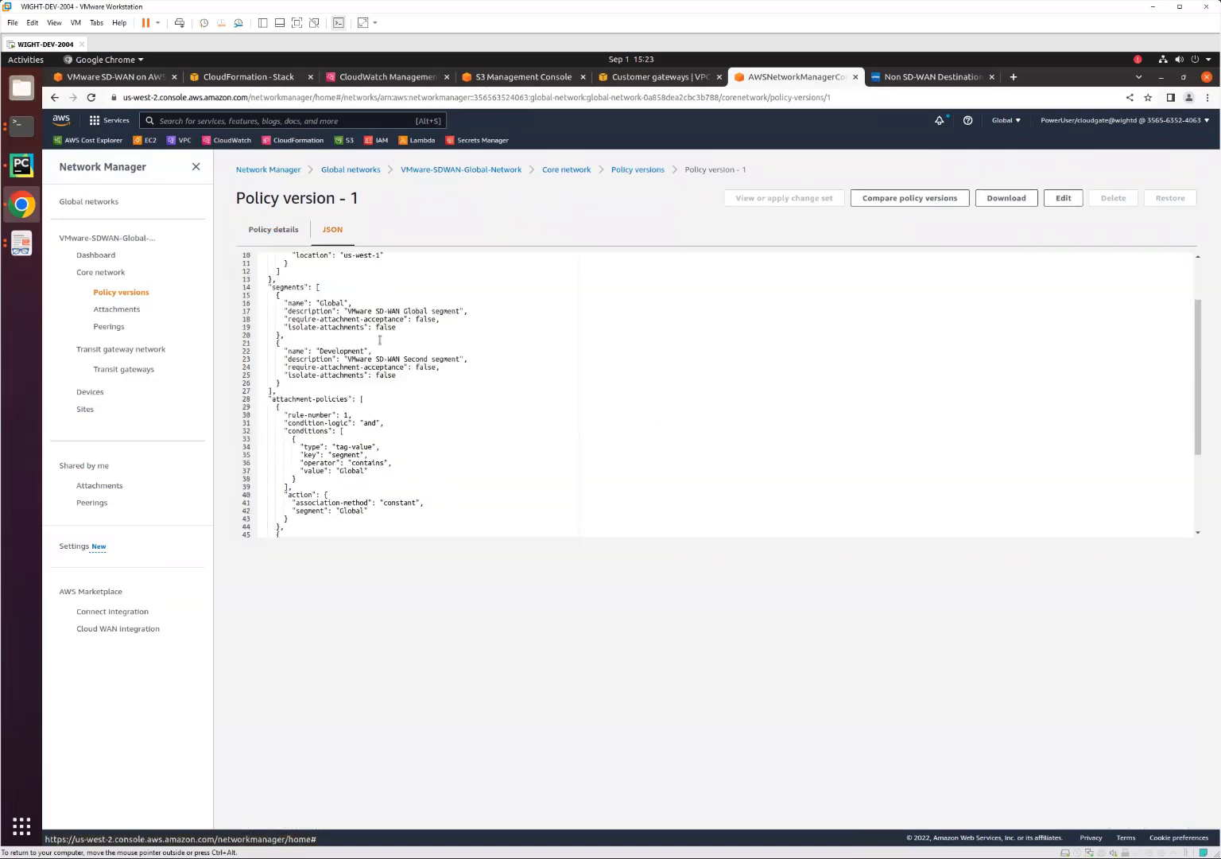
{"action": "scroll", "coordinate": [404, 348], "scroll_direction": "down", "scroll_amount": 5}
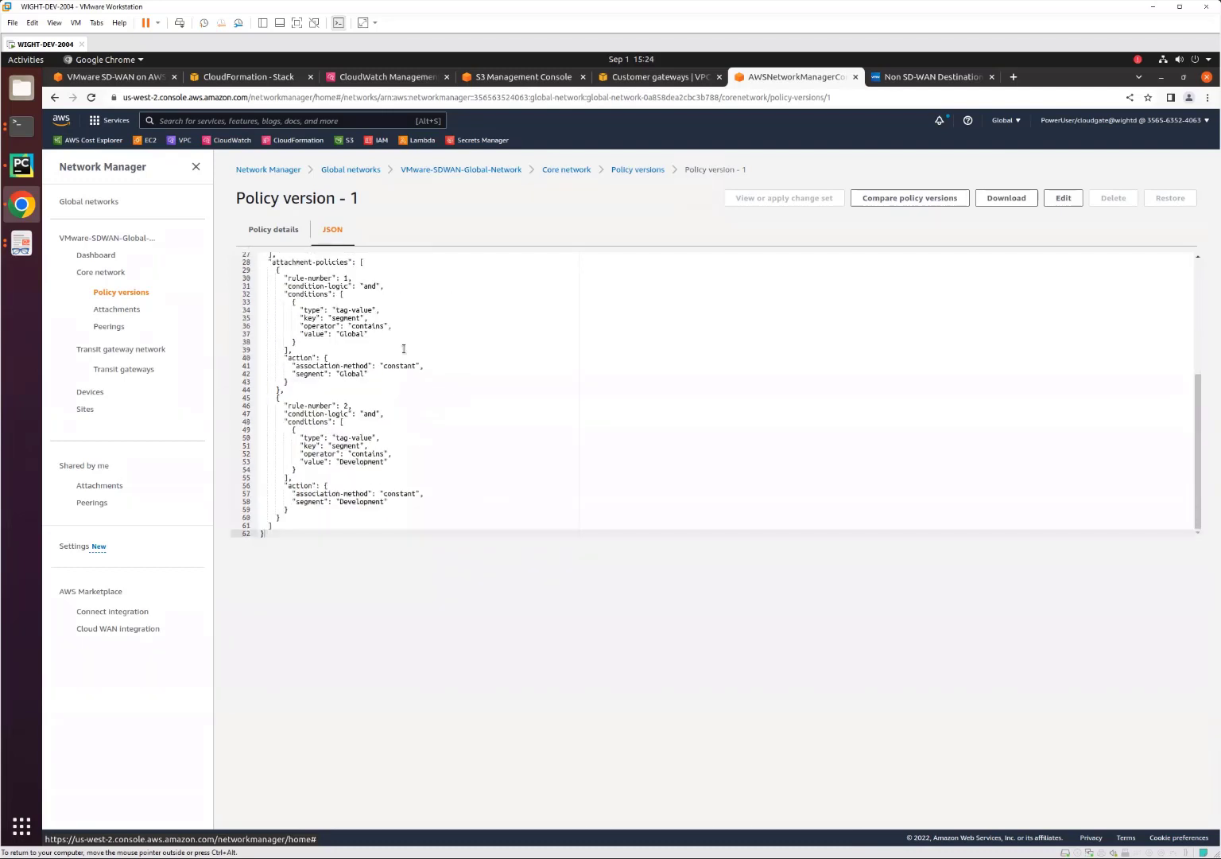
{"action": "double_click", "coordinate": [354, 334]}
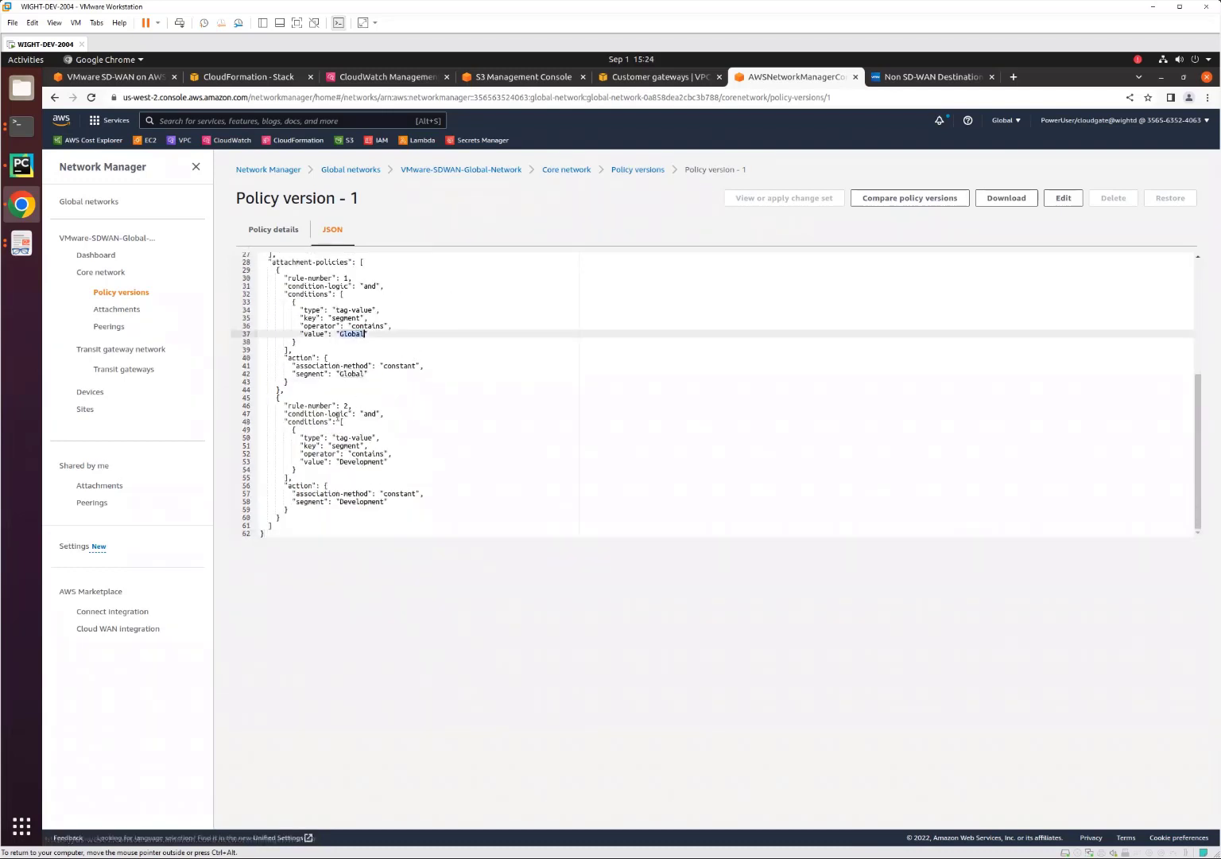
{"action": "double_click", "coordinate": [359, 461]}
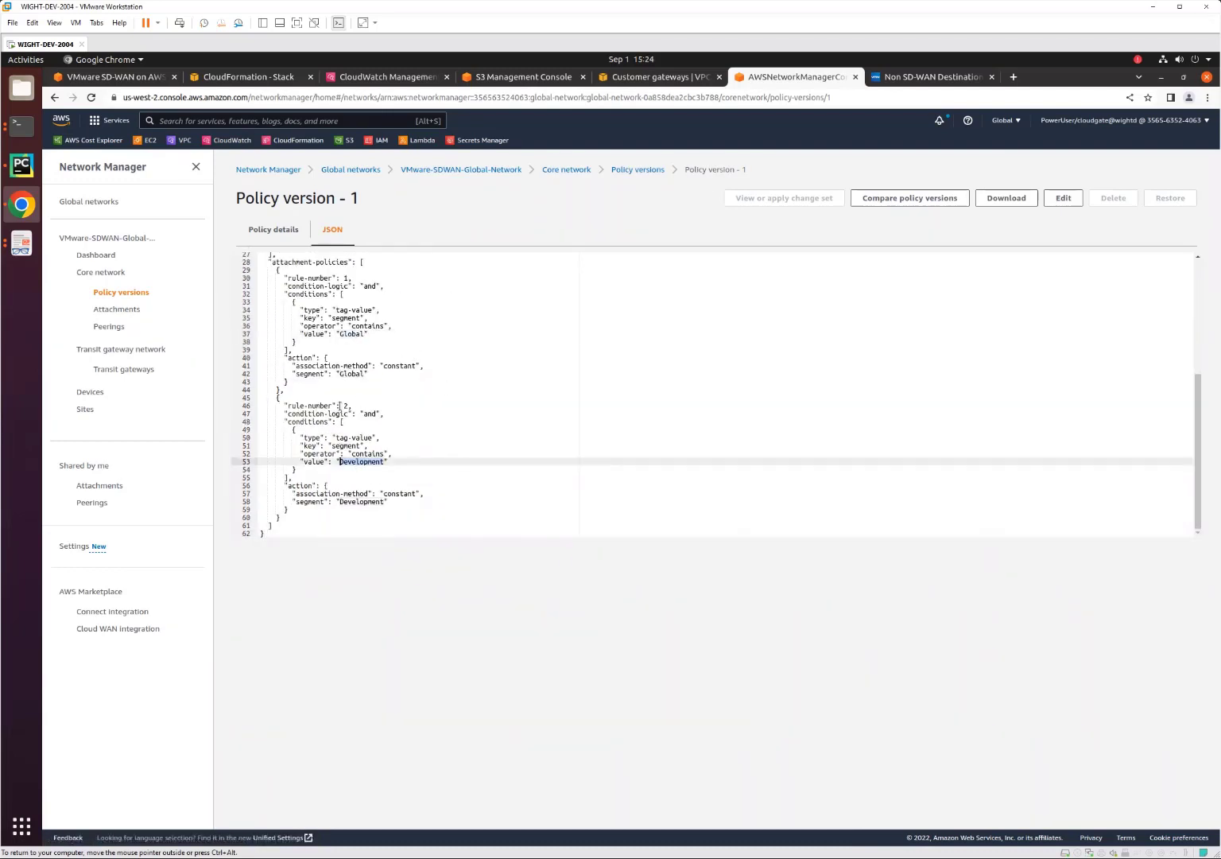
{"action": "scroll", "coordinate": [371, 422], "scroll_direction": "up", "scroll_amount": 3}
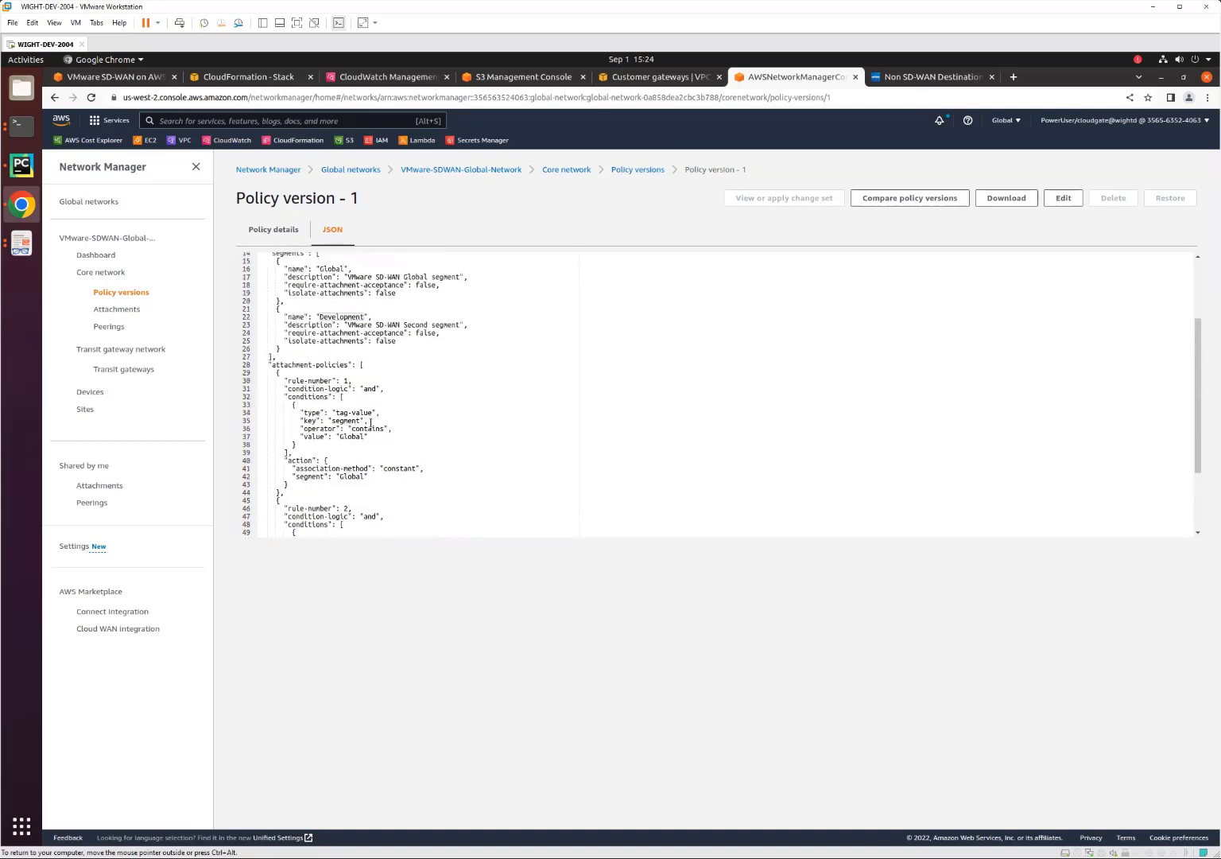
Recheck the state of the core network attachments, then switch to the Orchestrator and view the Non SD-WAN Destinations via Edge.
{"action": "left_click", "coordinate": [117, 309]}
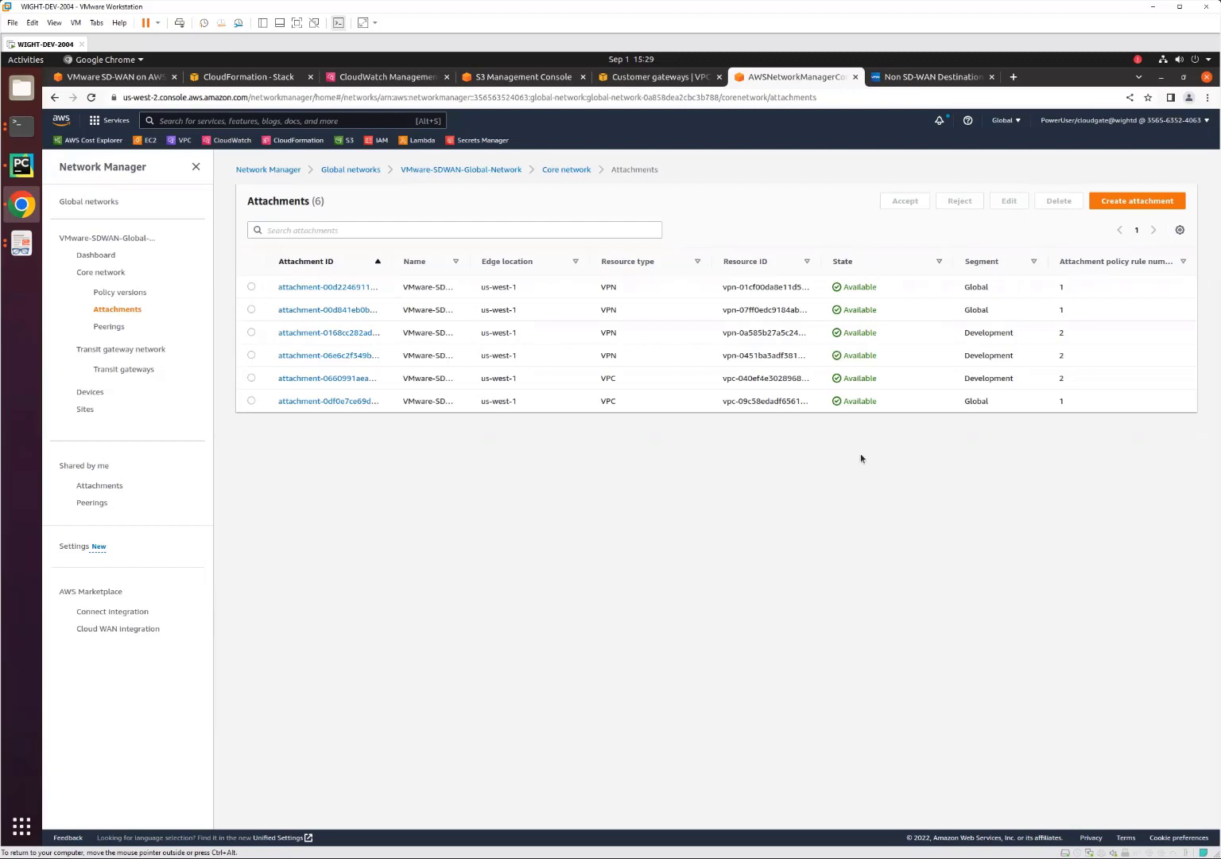
{"action": "left_click", "coordinate": [919, 80]}
{"action": "left_click", "coordinate": [453, 205]}
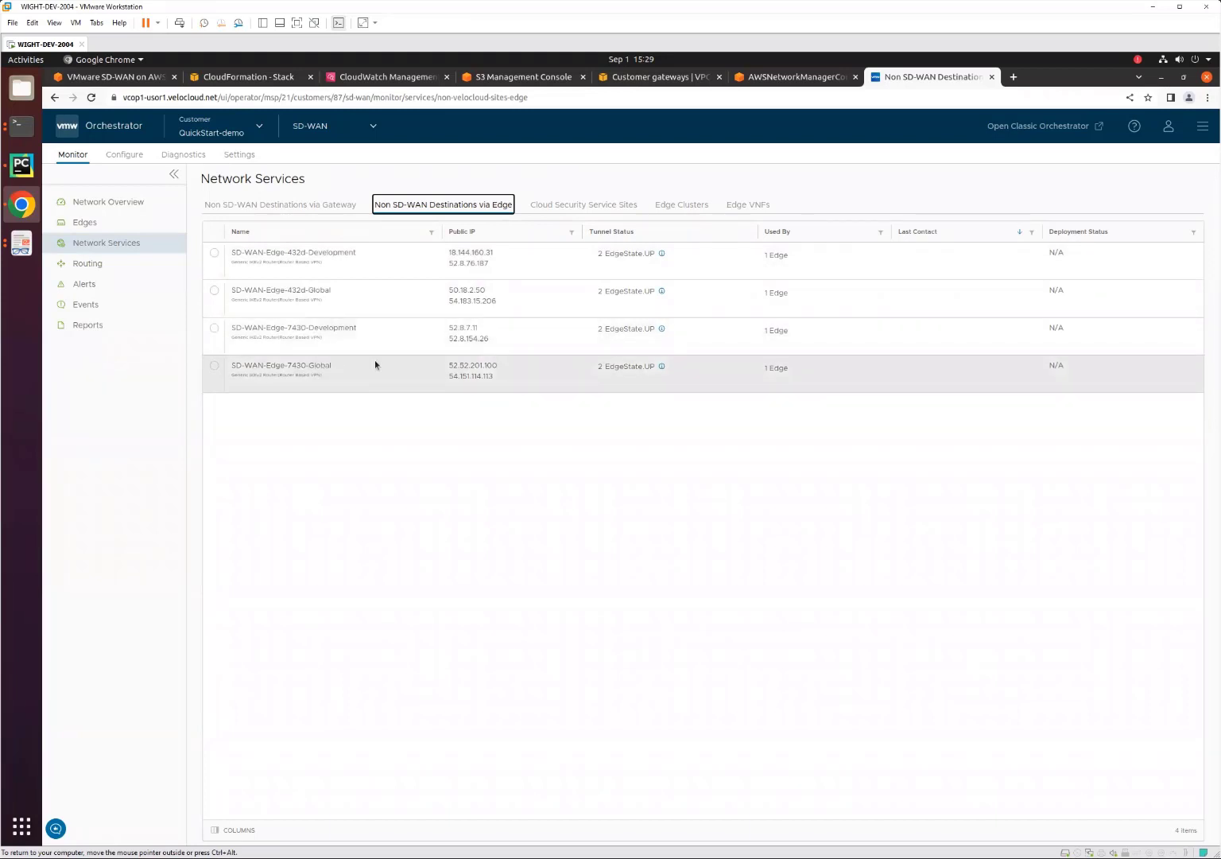
Open the device configuration of SD-WAN-Edge-432d and inspect its Non SD-WAN Destination via Edge settings.
{"action": "left_click", "coordinate": [120, 155]}
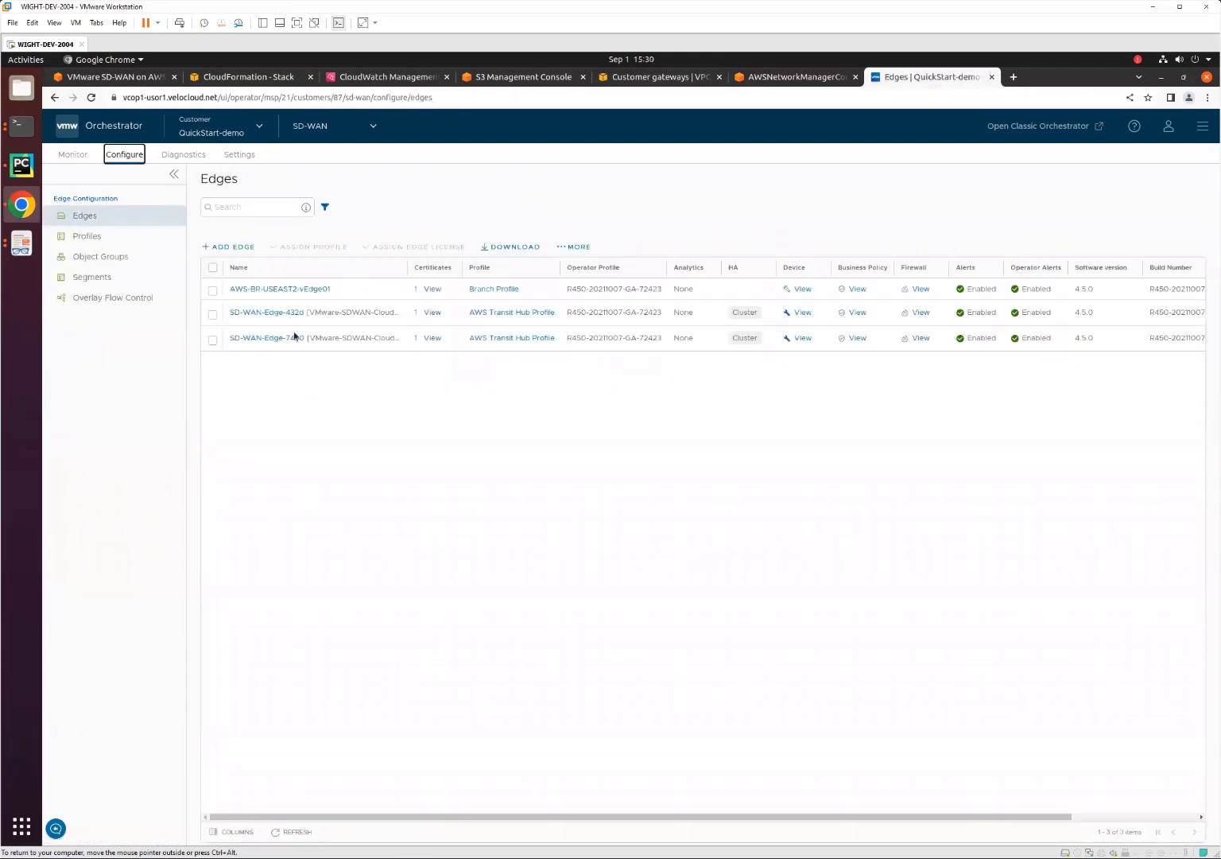
{"action": "left_click", "coordinate": [265, 314]}
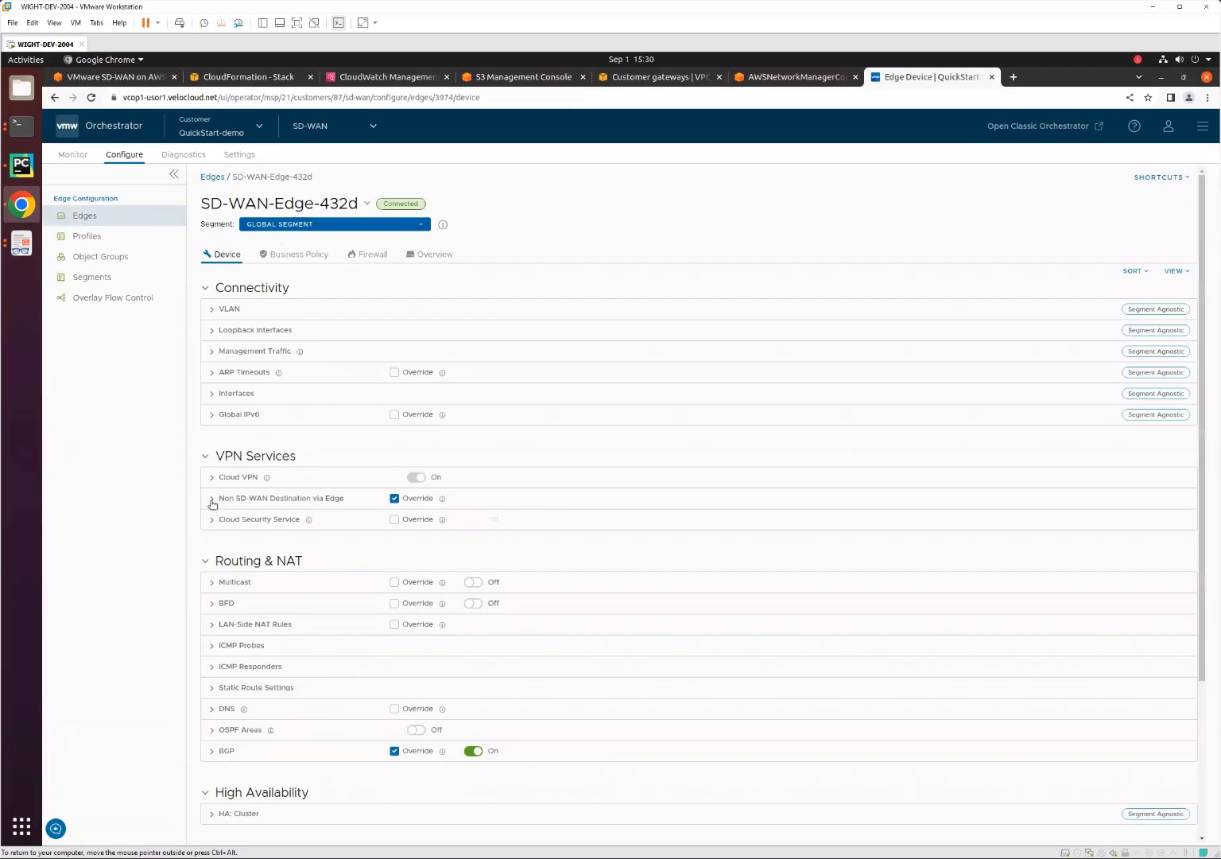
{"action": "left_click", "coordinate": [211, 498]}
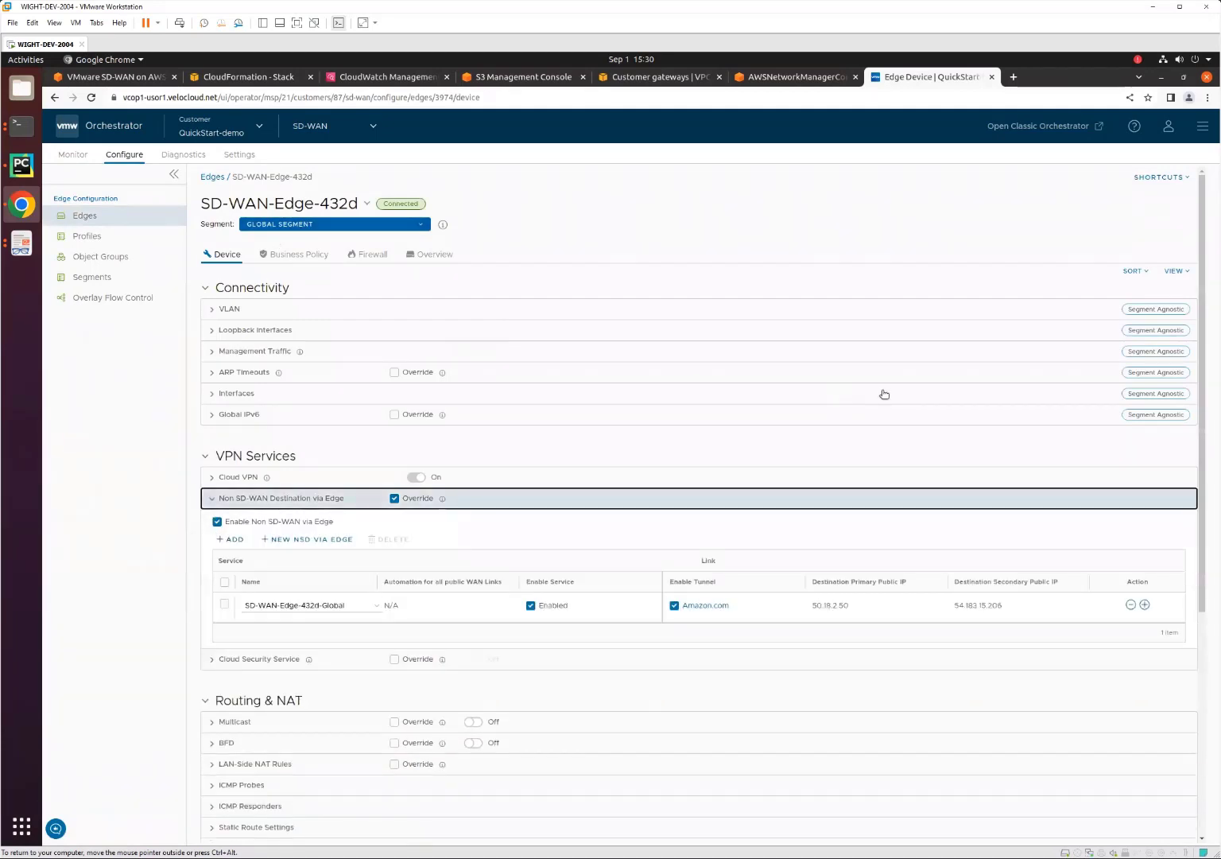
{"action": "scroll", "coordinate": [887, 524], "scroll_direction": "down", "scroll_amount": 1}
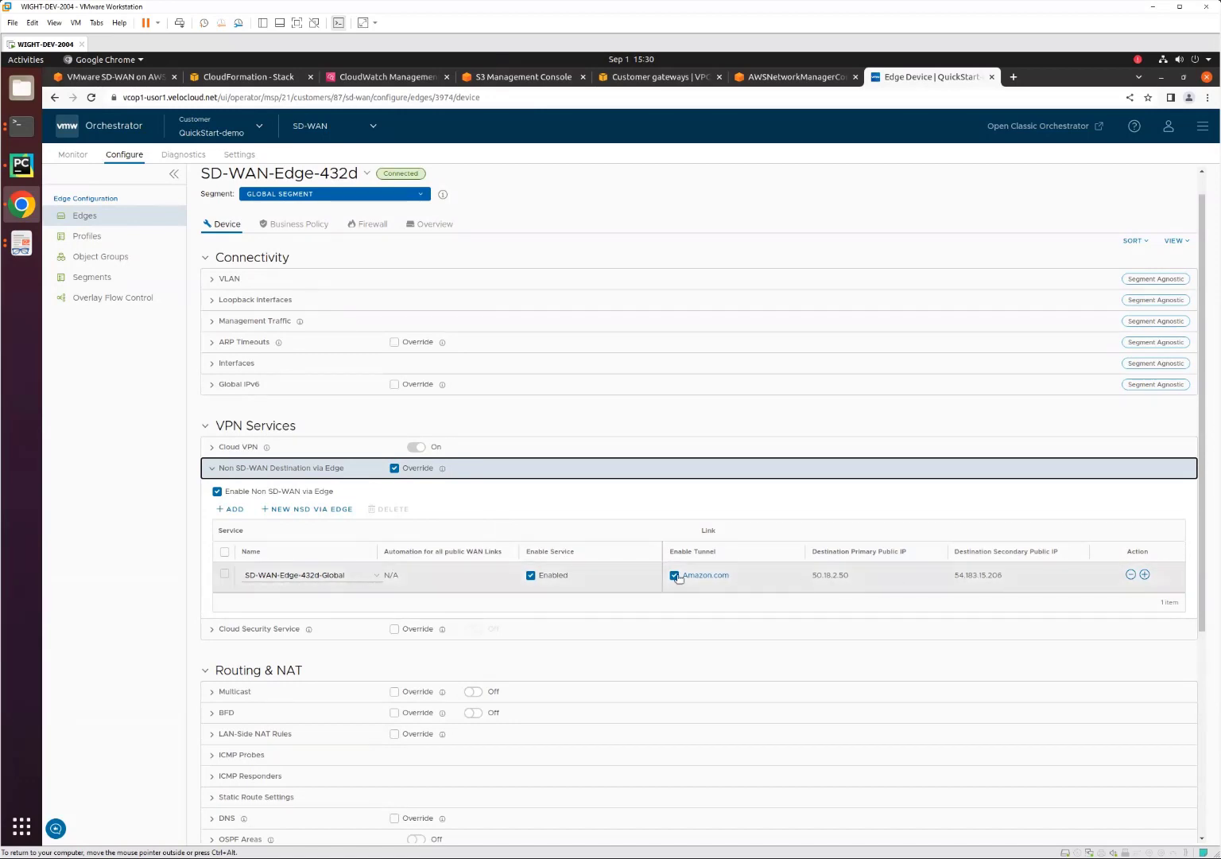
Expand the BGP settings of SD-WAN-Edge-432d, examine its NSD neighbors, and return to the list of configured edges.
{"action": "scroll", "coordinate": [679, 577], "scroll_direction": "down", "scroll_amount": 3}
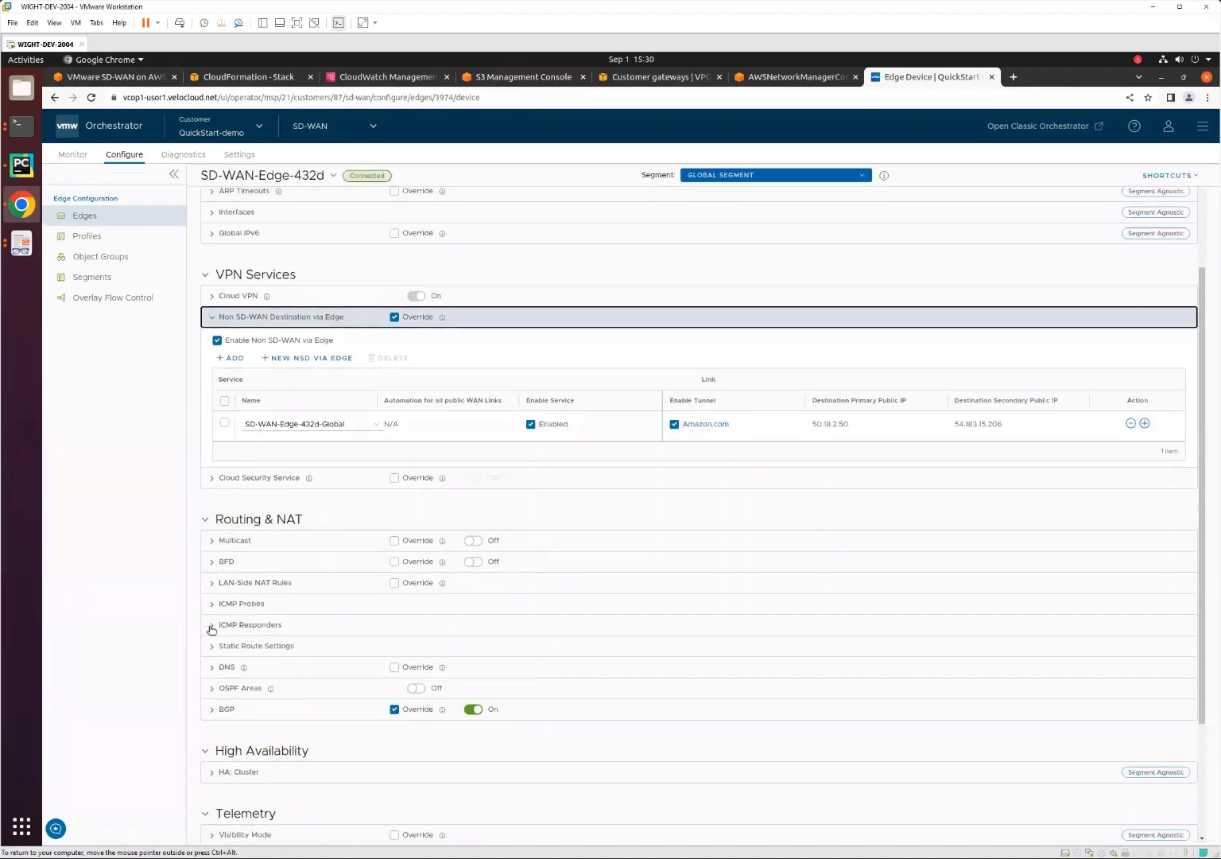
{"action": "left_click", "coordinate": [209, 708]}
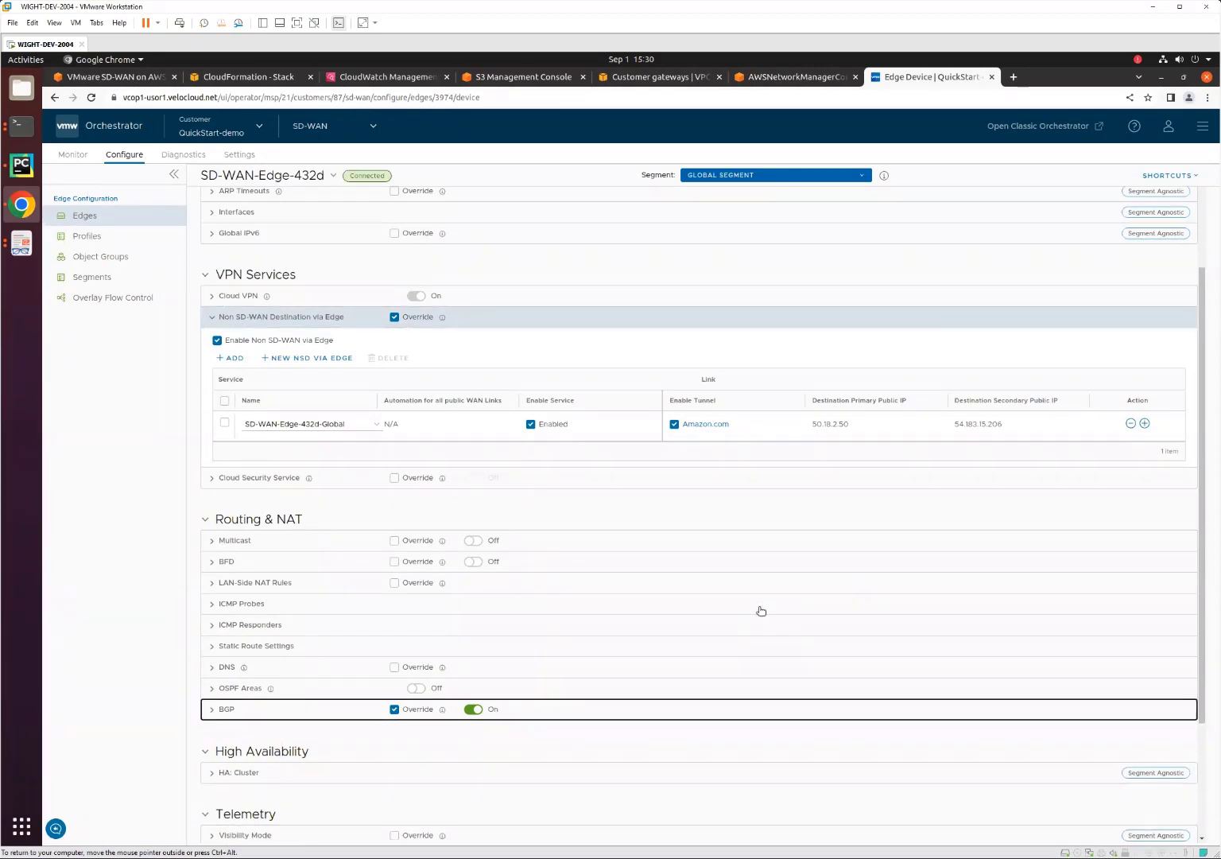
{"action": "scroll", "coordinate": [761, 610], "scroll_direction": "down", "scroll_amount": 5}
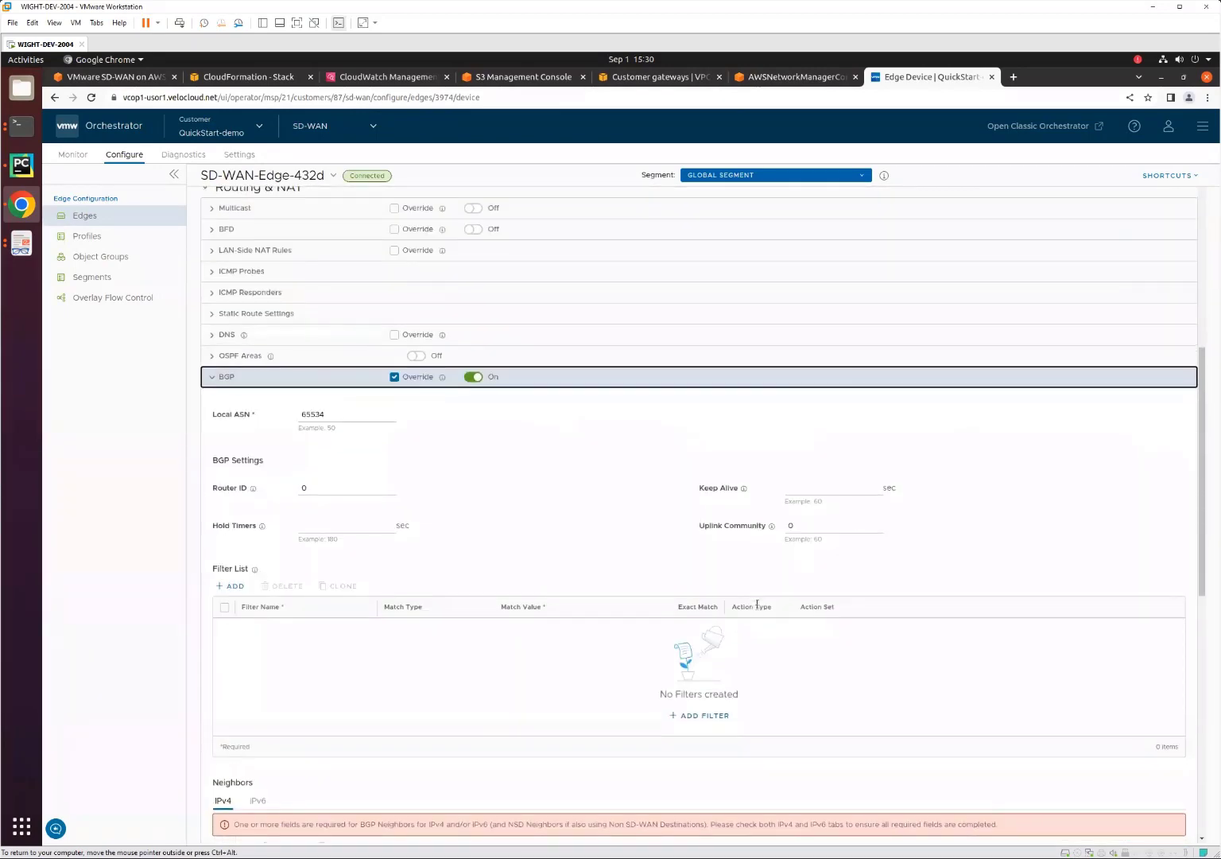
{"action": "scroll", "coordinate": [757, 605], "scroll_direction": "down", "scroll_amount": 6}
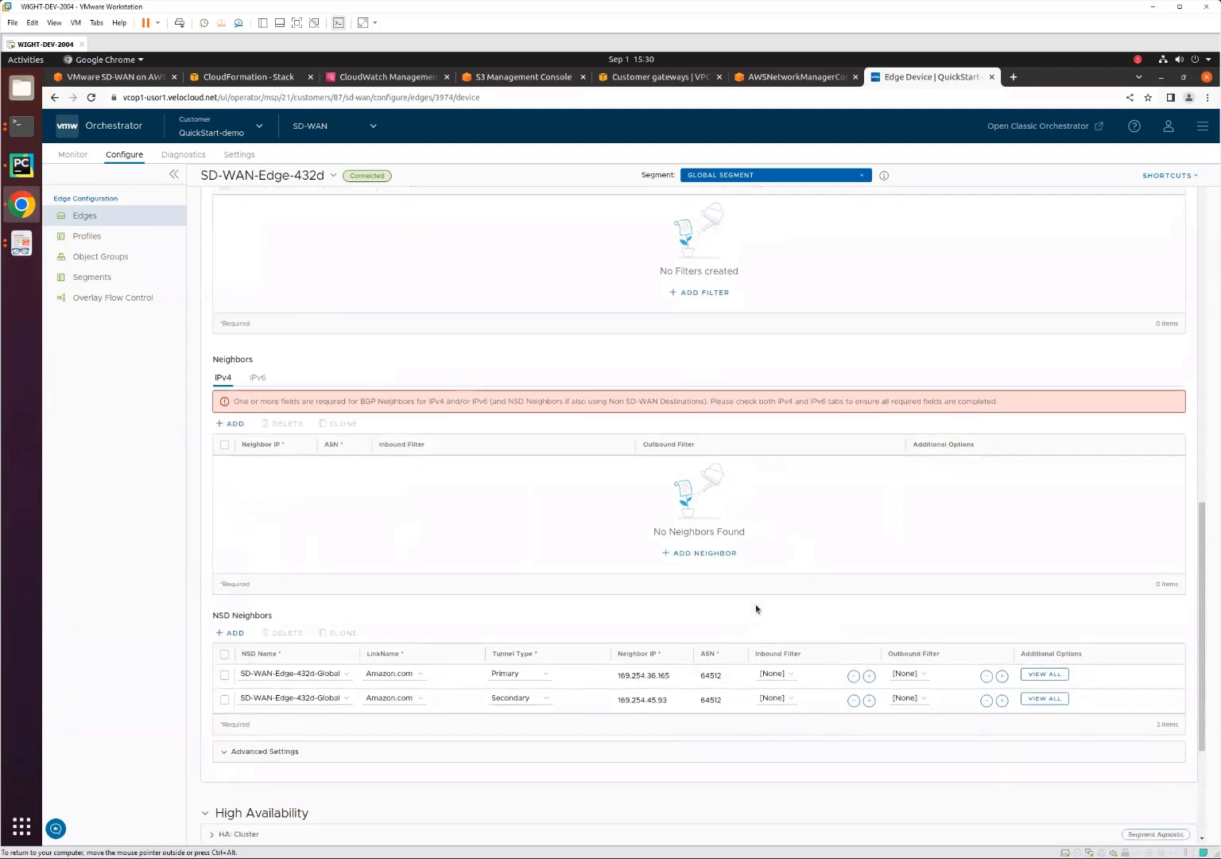
{"action": "scroll", "coordinate": [755, 603], "scroll_direction": "down", "scroll_amount": 3}
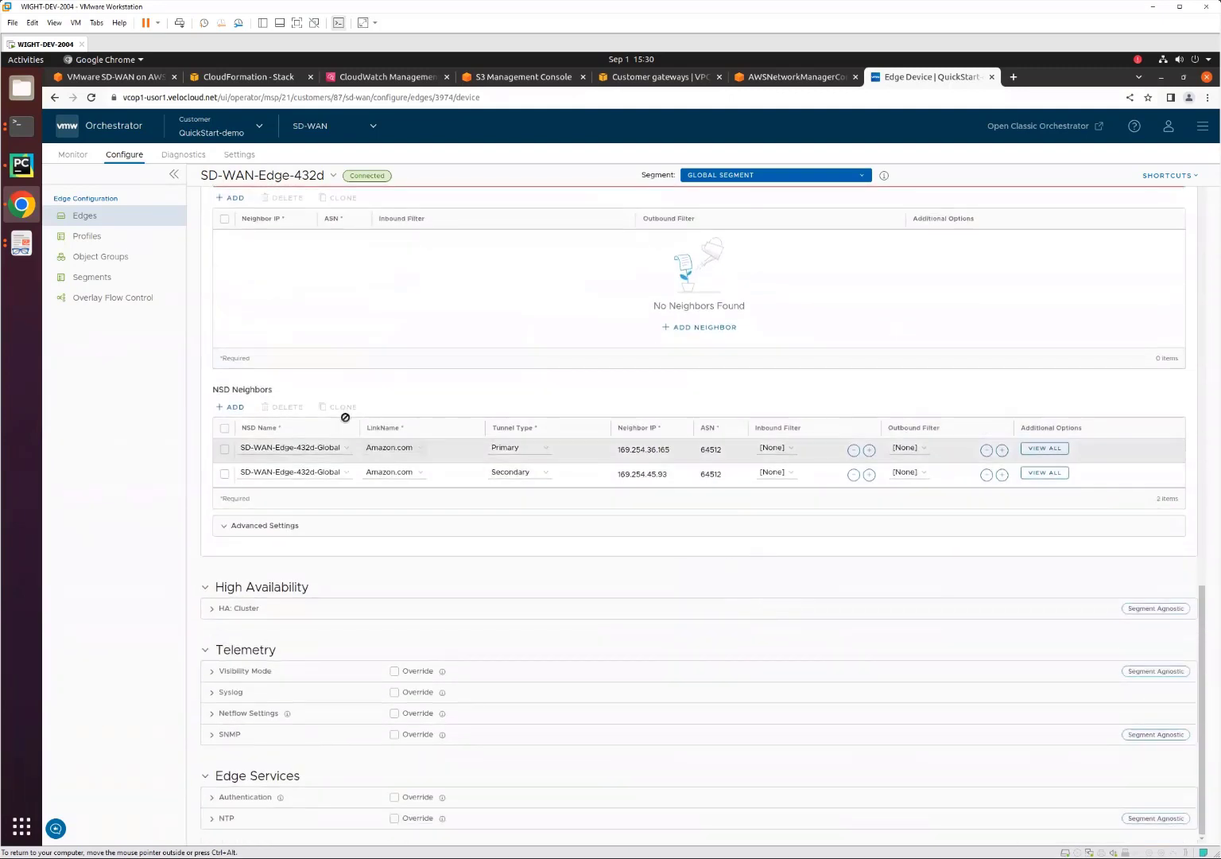
{"action": "left_click", "coordinate": [84, 216]}
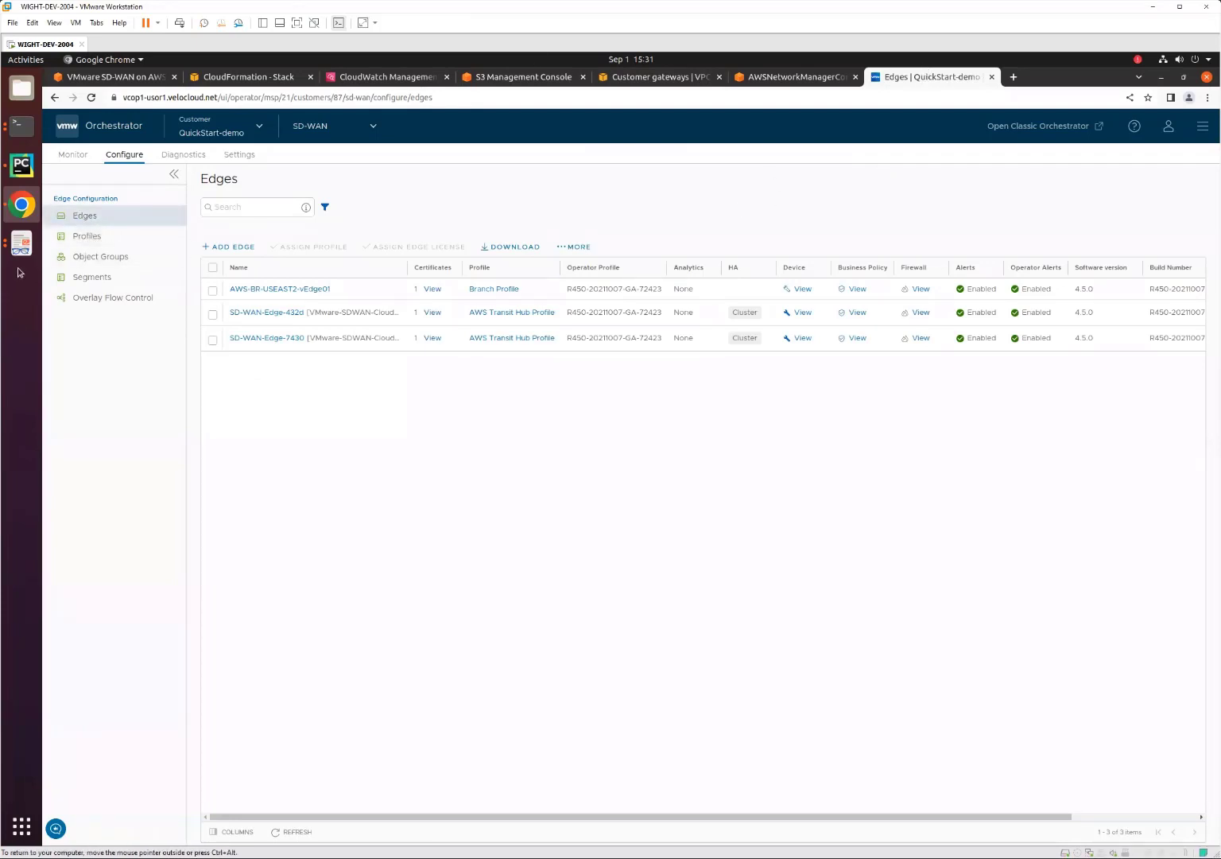
View the AWS CloudWAN topology diagram and bring up both branch client terminals running pings to 173.172.4.6 and 172.172.3.237.
{"action": "left_click", "coordinate": [21, 243]}
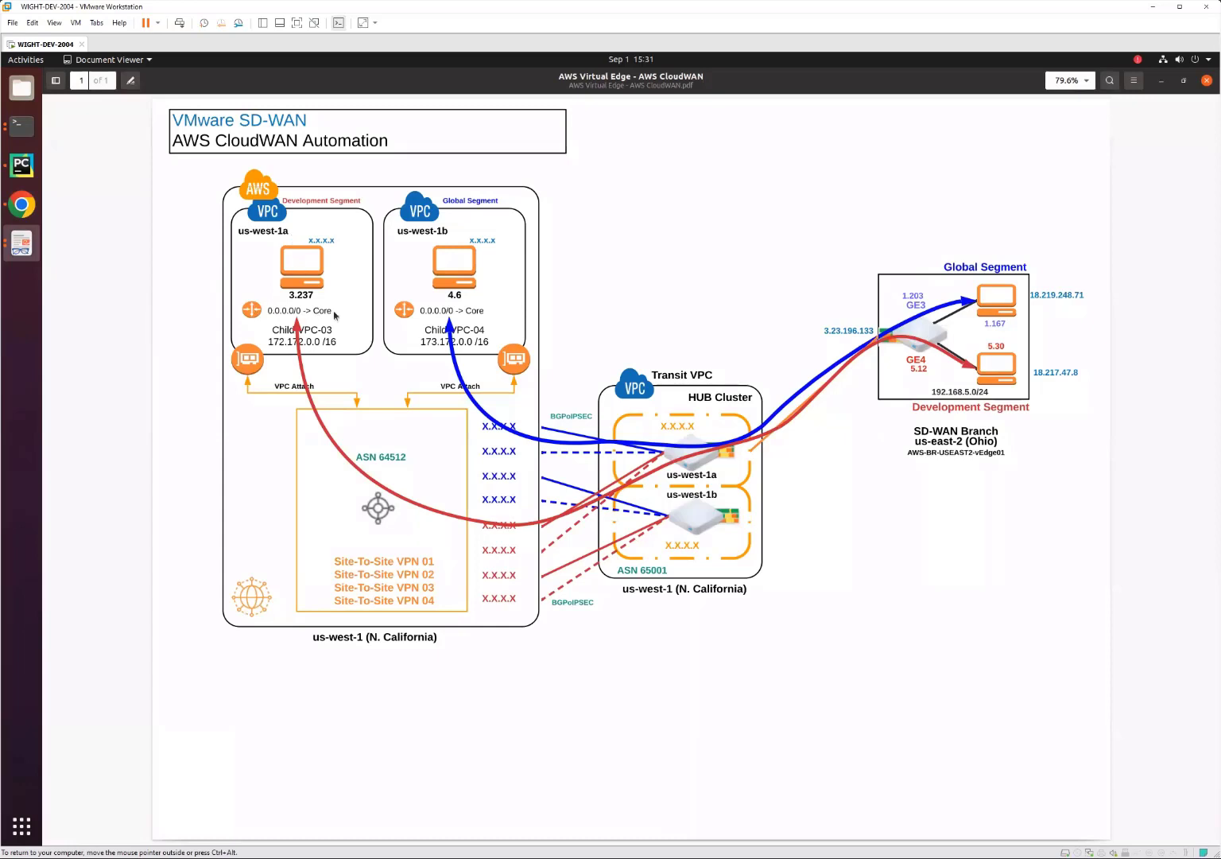
{"action": "left_click", "coordinate": [21, 127]}
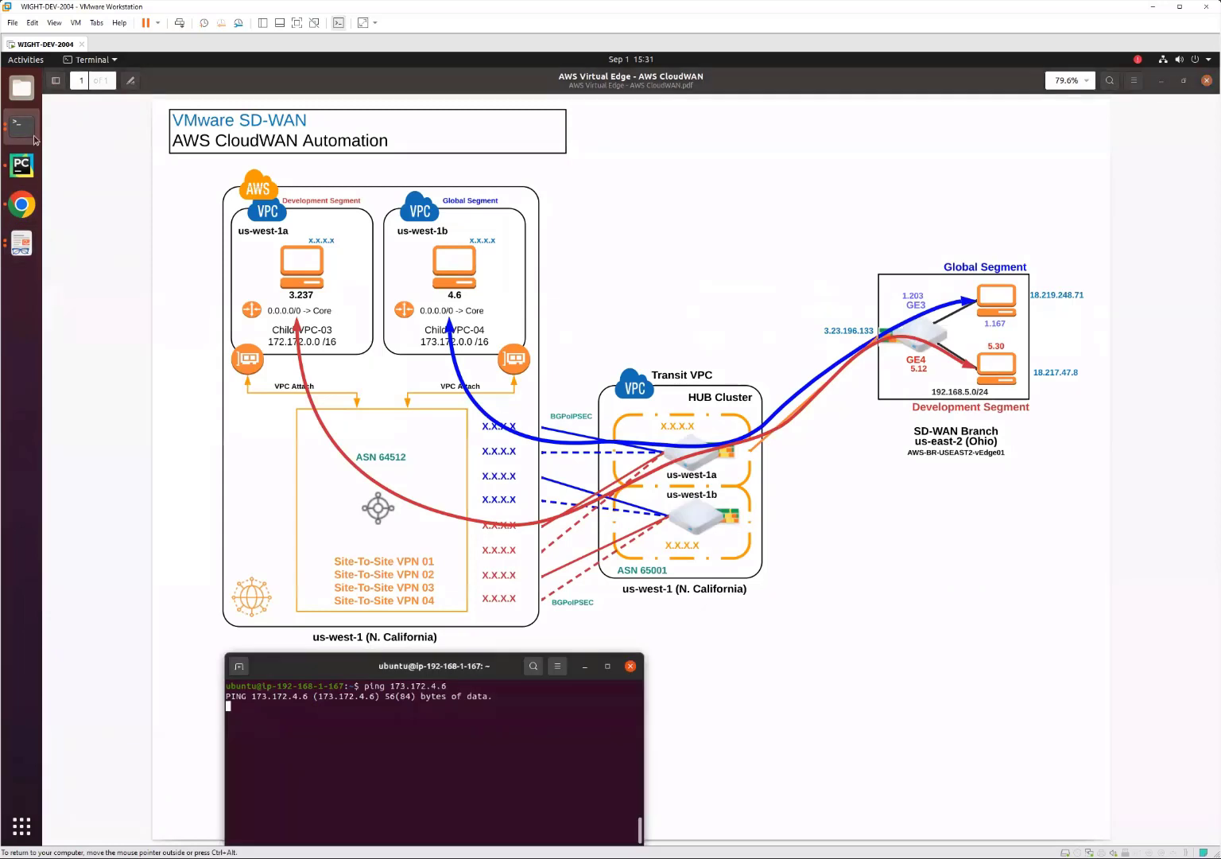
{"action": "left_click", "coordinate": [21, 129]}
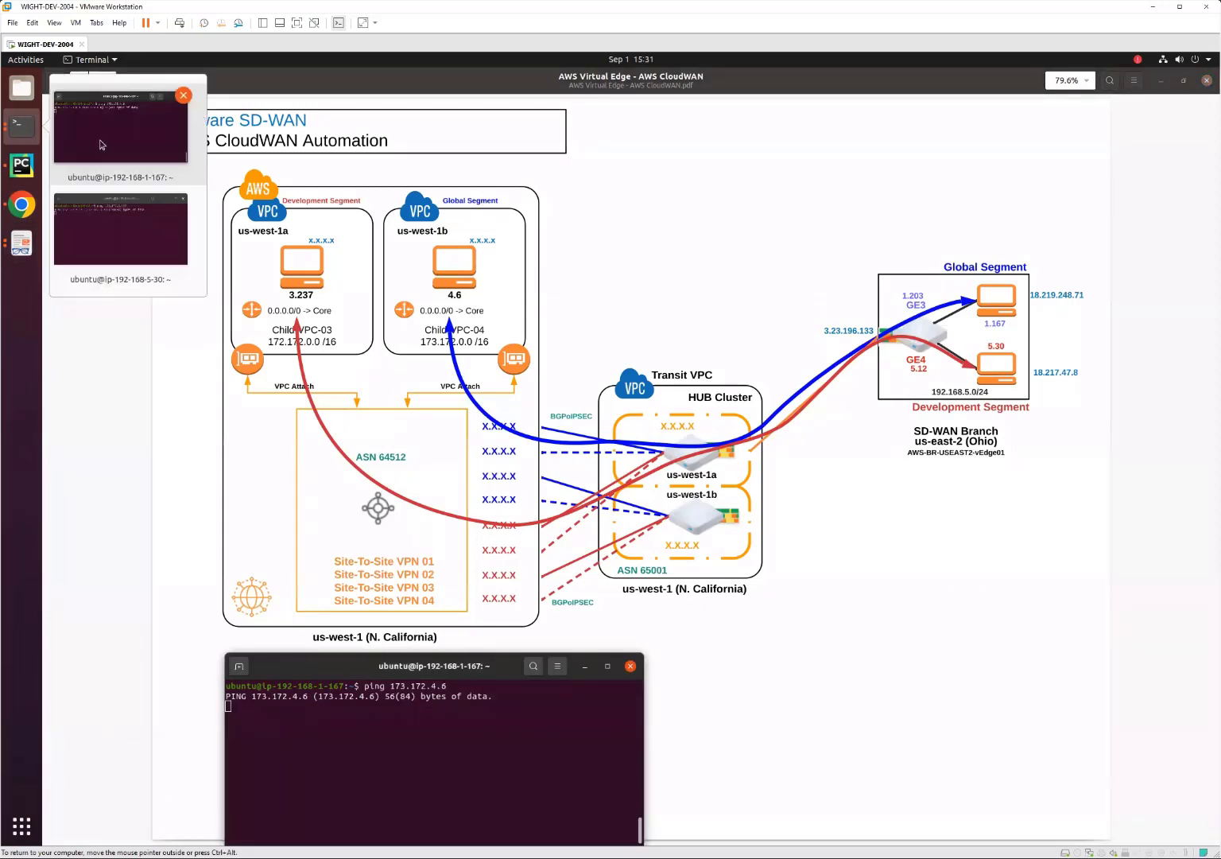
{"action": "left_click", "coordinate": [120, 247]}
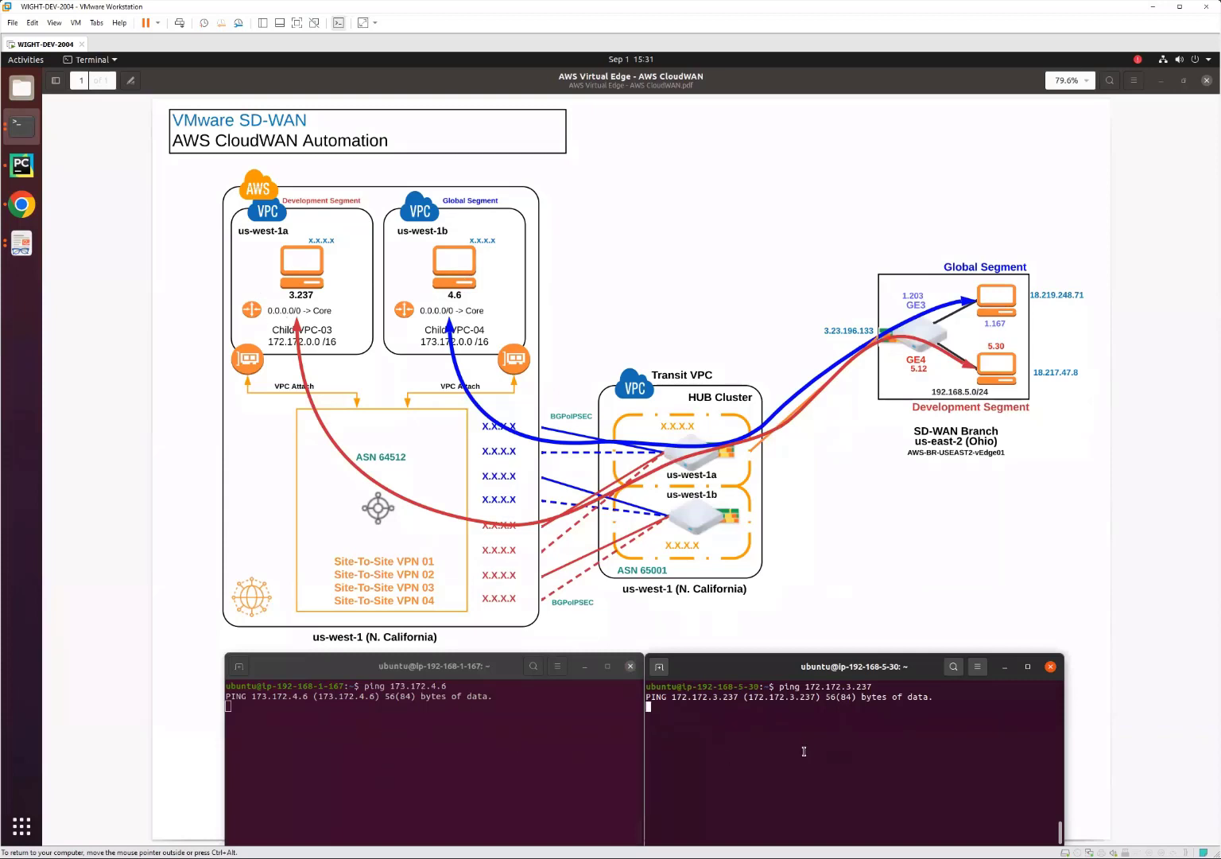
Switch to the Orchestrator in Chrome, open the Branch Profile, and enable Branch to Hubs under Cloud VPN for the Global Segment.
{"action": "left_click", "coordinate": [21, 206]}
{"action": "left_click", "coordinate": [87, 236]}
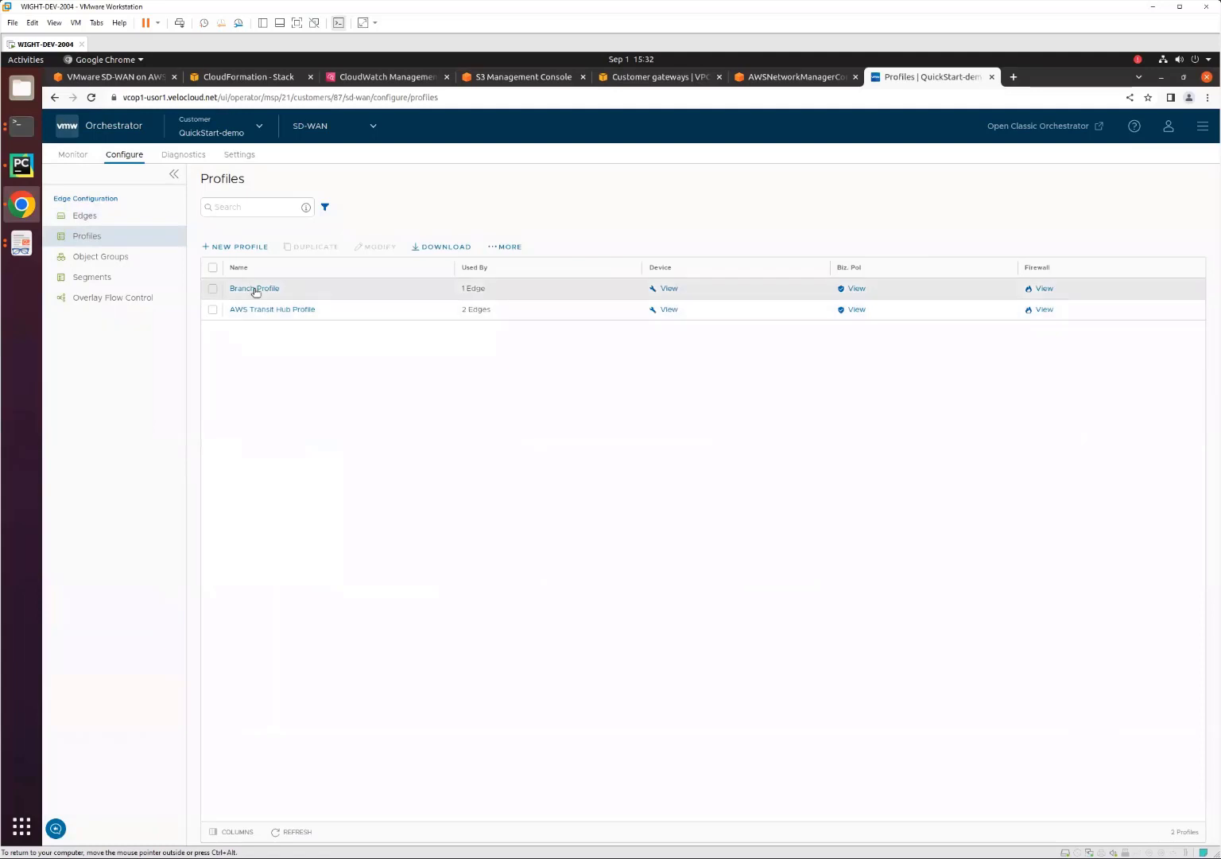
{"action": "left_click", "coordinate": [254, 288]}
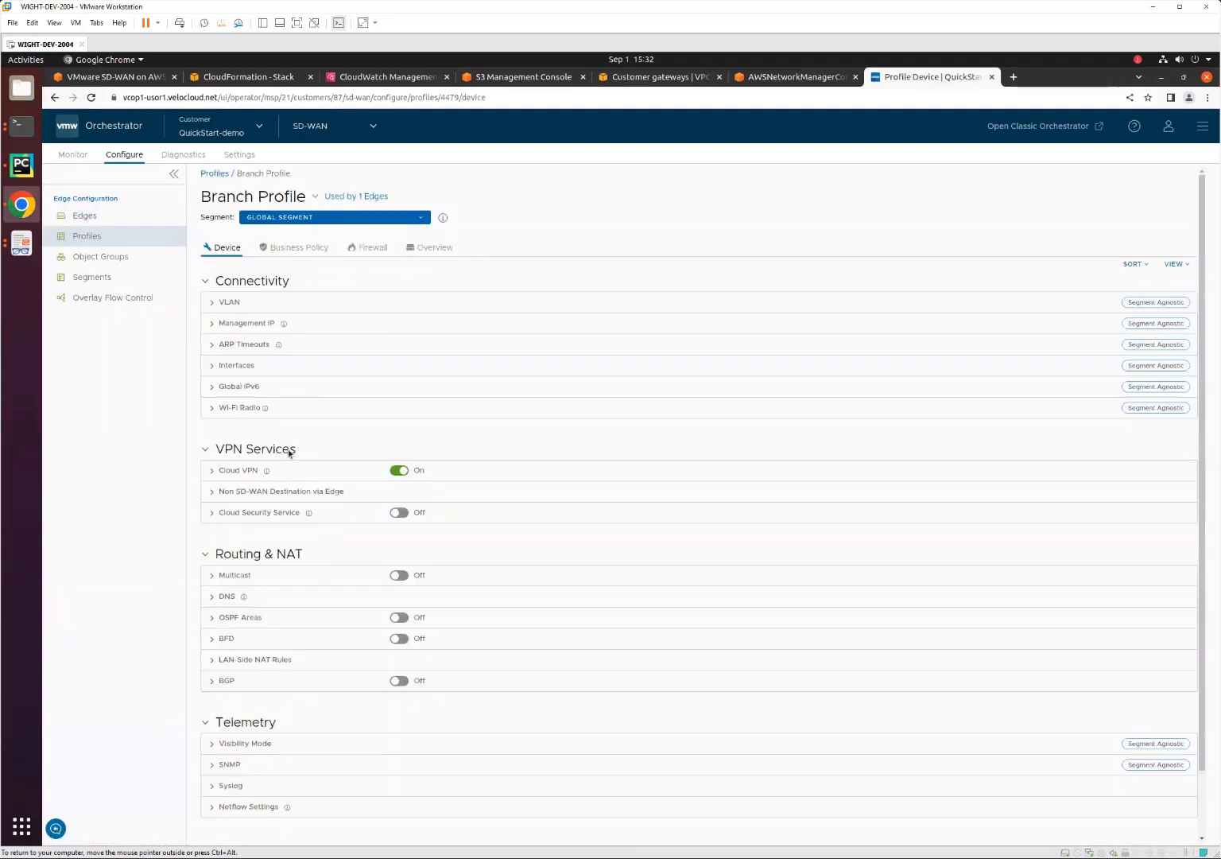
{"action": "left_click", "coordinate": [212, 471]}
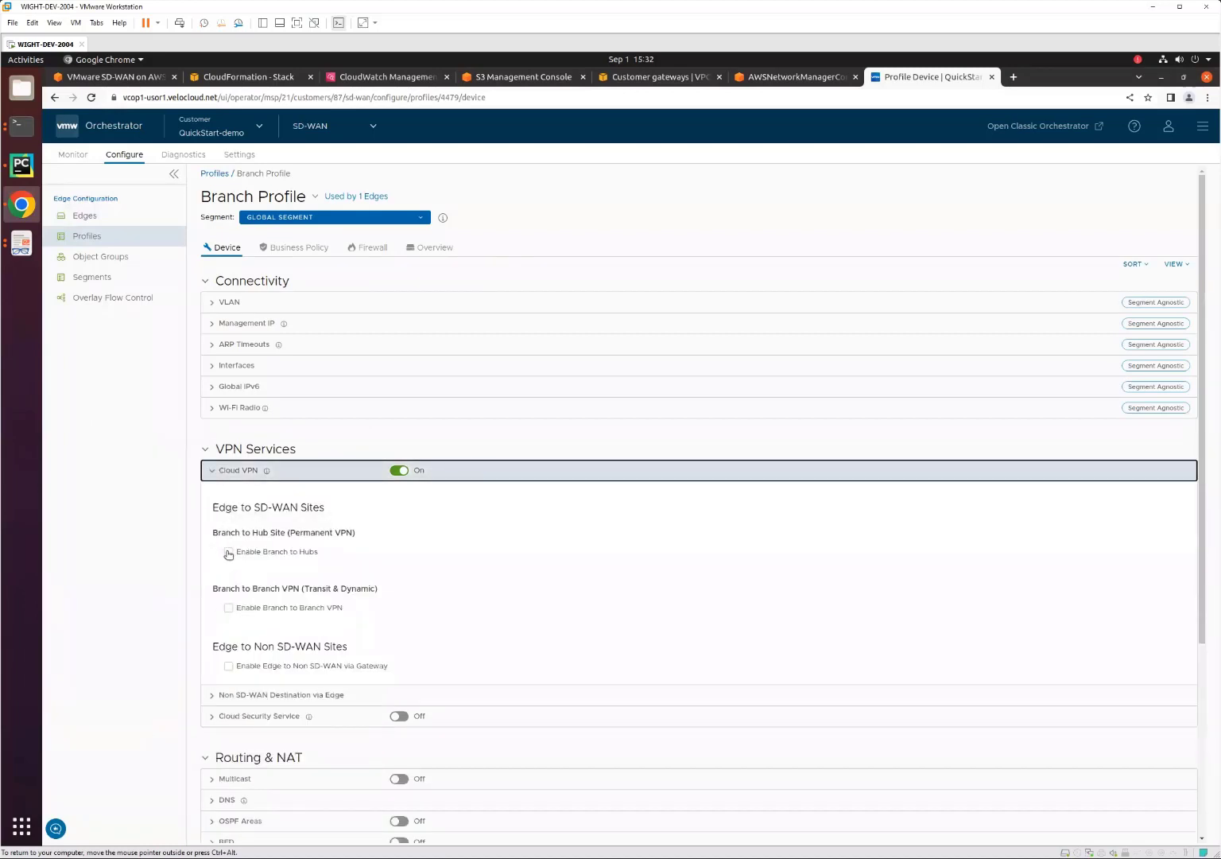
{"action": "left_click", "coordinate": [228, 552]}
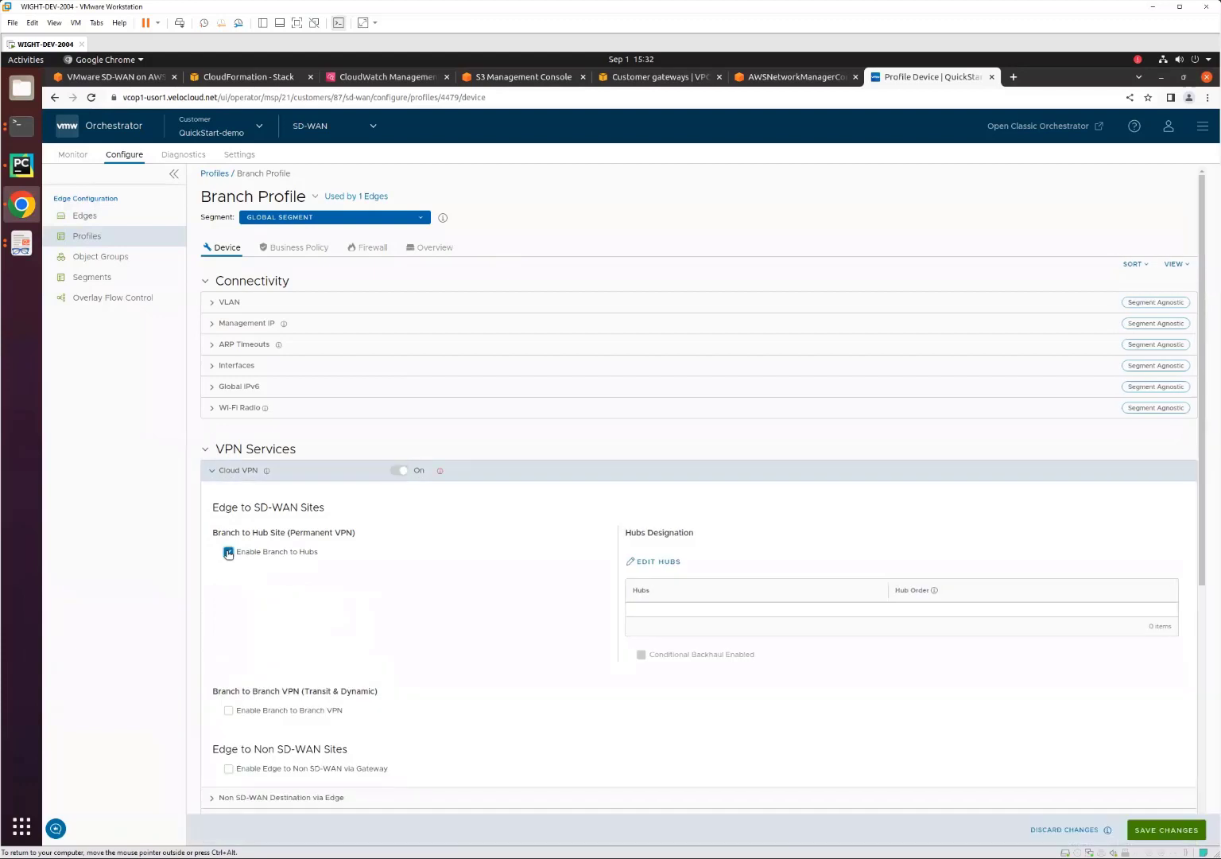
Add the VMware-SDWAN-CloudWAN-Quickstart-8d63 cluster as a hub for the Global Segment and save the profile changes.
{"action": "left_click", "coordinate": [657, 562]}
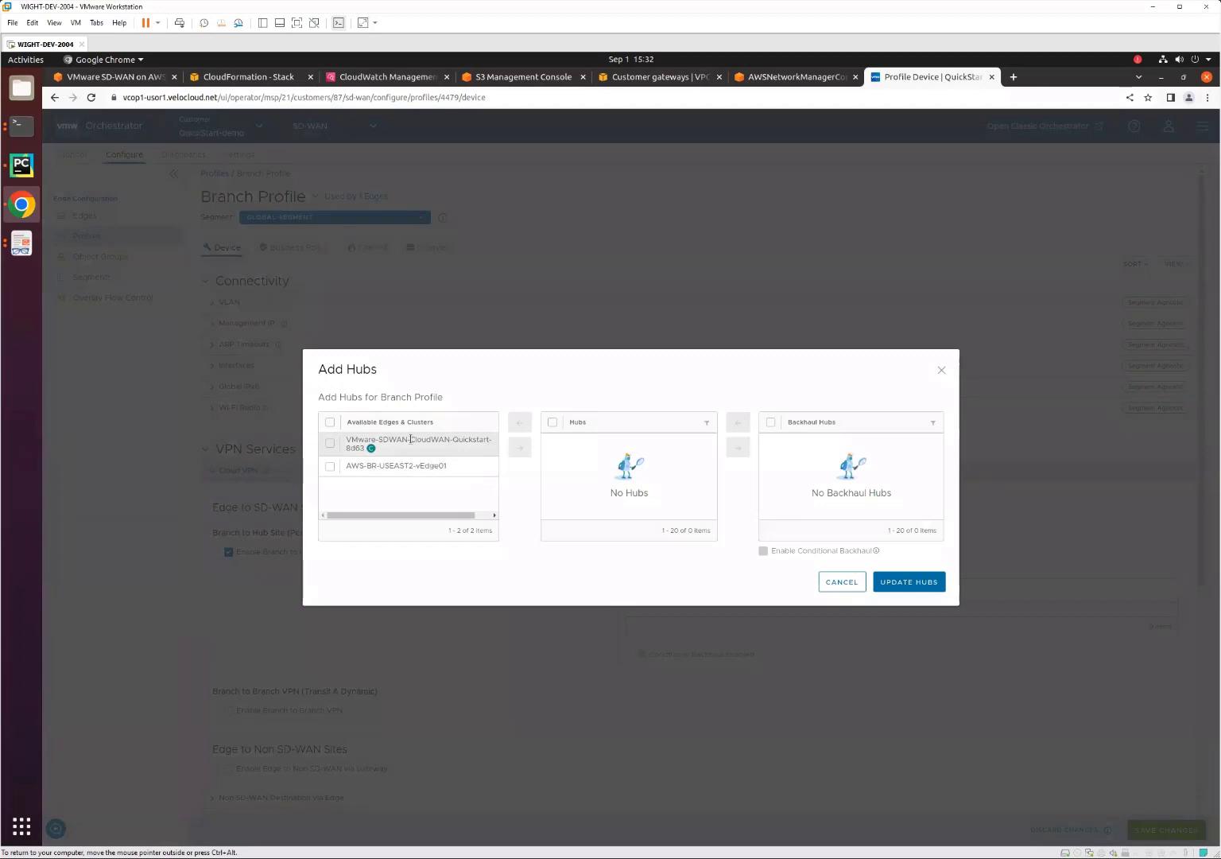
{"action": "left_click", "coordinate": [332, 446]}
{"action": "left_click", "coordinate": [520, 447]}
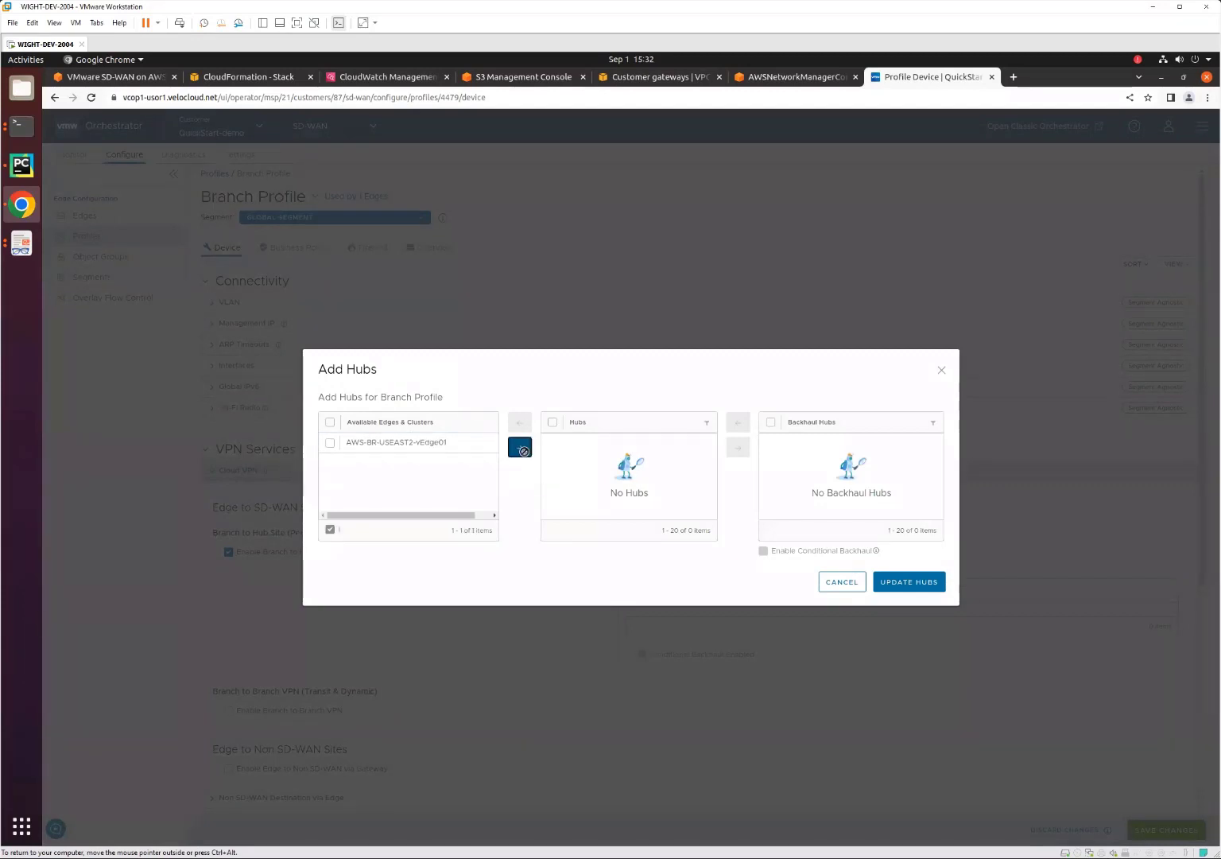
{"action": "left_click", "coordinate": [893, 581]}
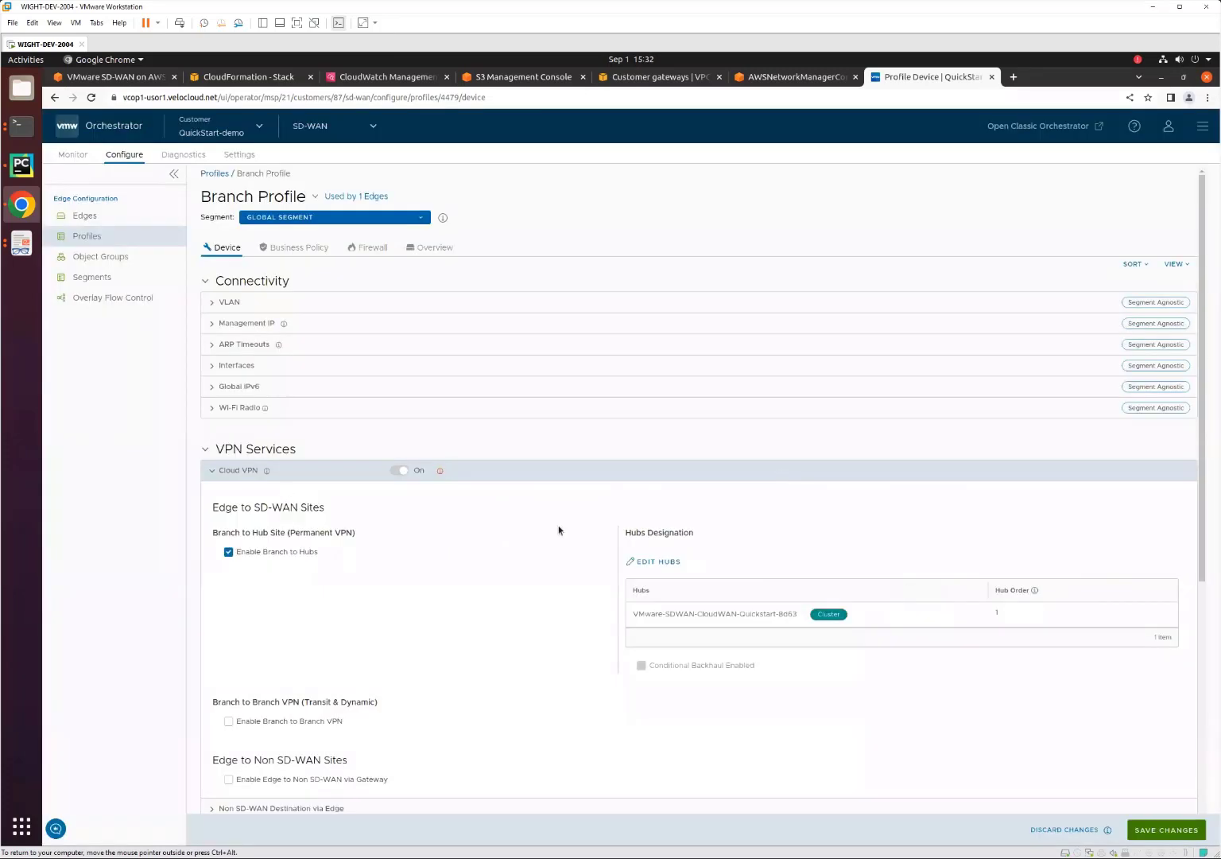
{"action": "left_click", "coordinate": [345, 218]}
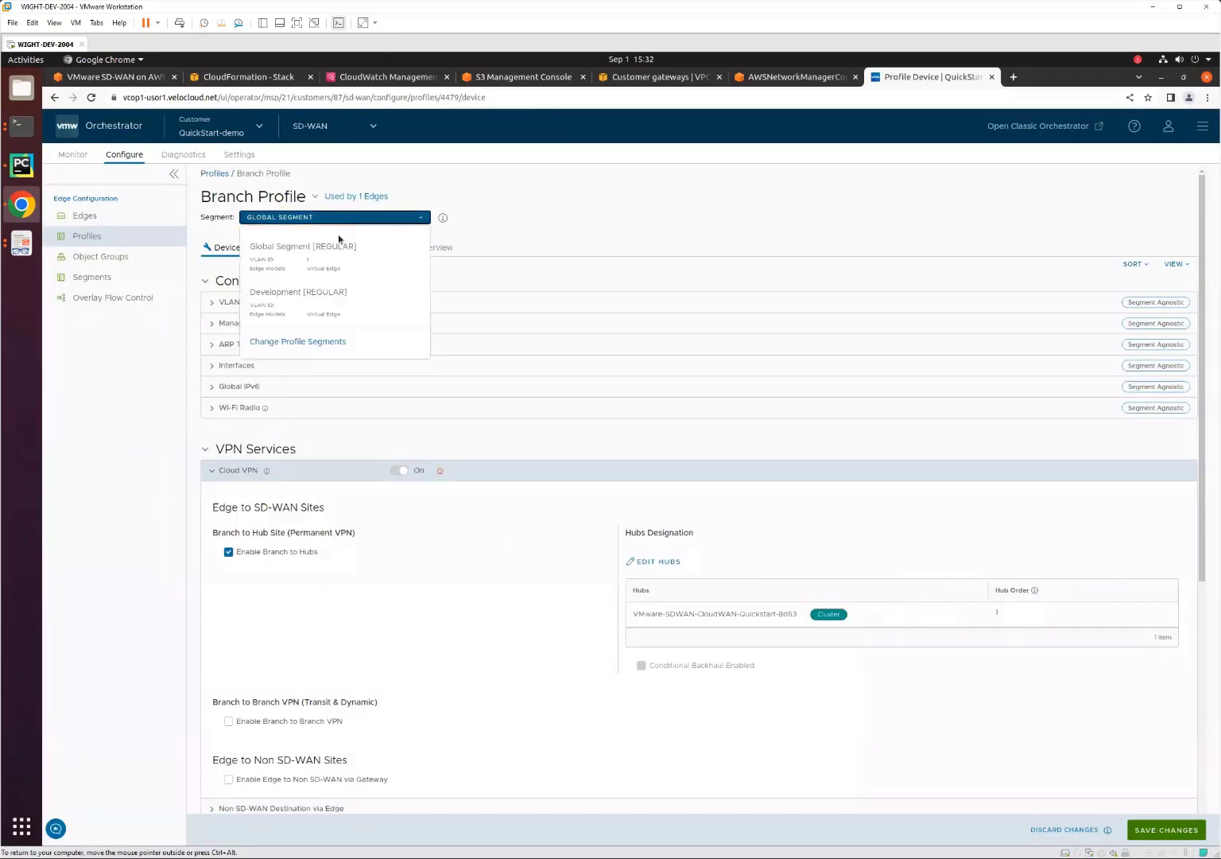
{"action": "left_click", "coordinate": [322, 304]}
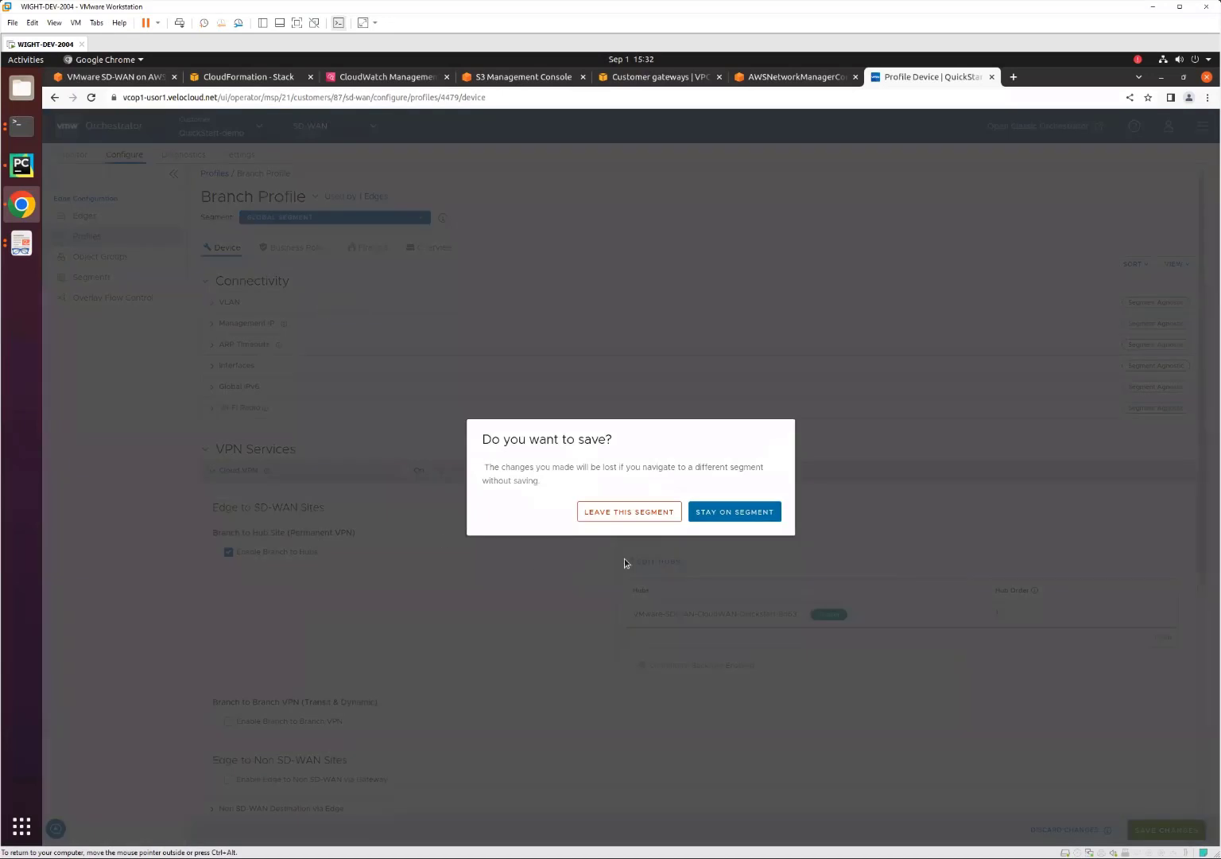
{"action": "left_click", "coordinate": [706, 512]}
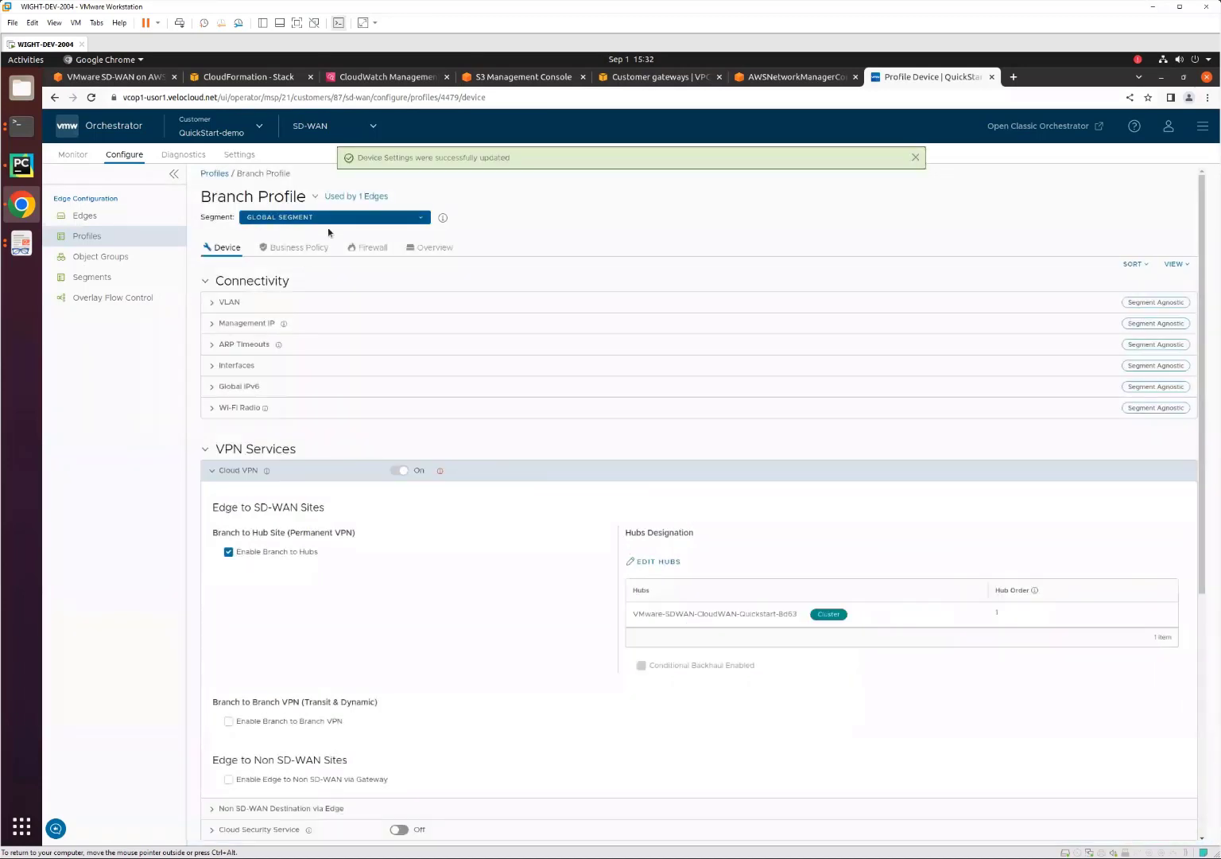
In the Branch Profile's Development segment, turn on Cloud VPN and enable Branch to Hubs.
{"action": "left_click", "coordinate": [326, 218]}
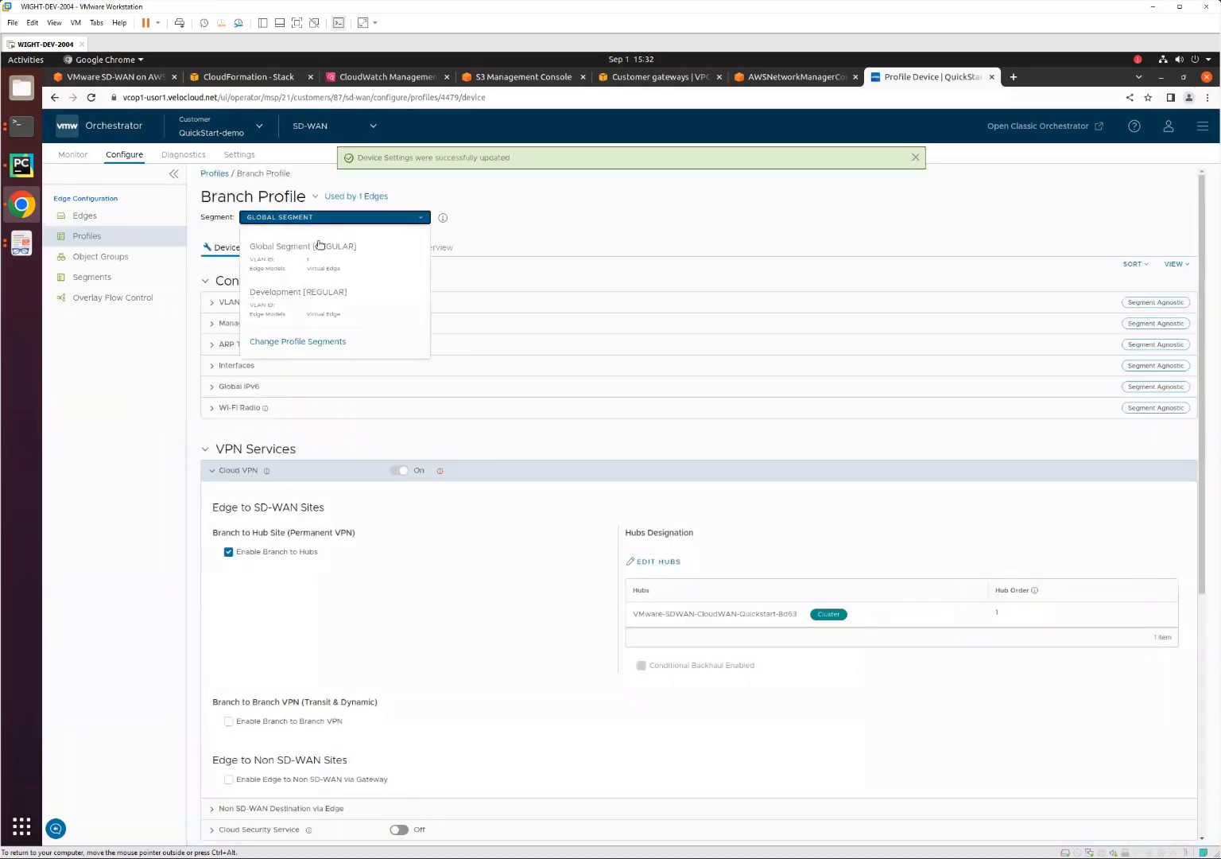
{"action": "left_click", "coordinate": [300, 293]}
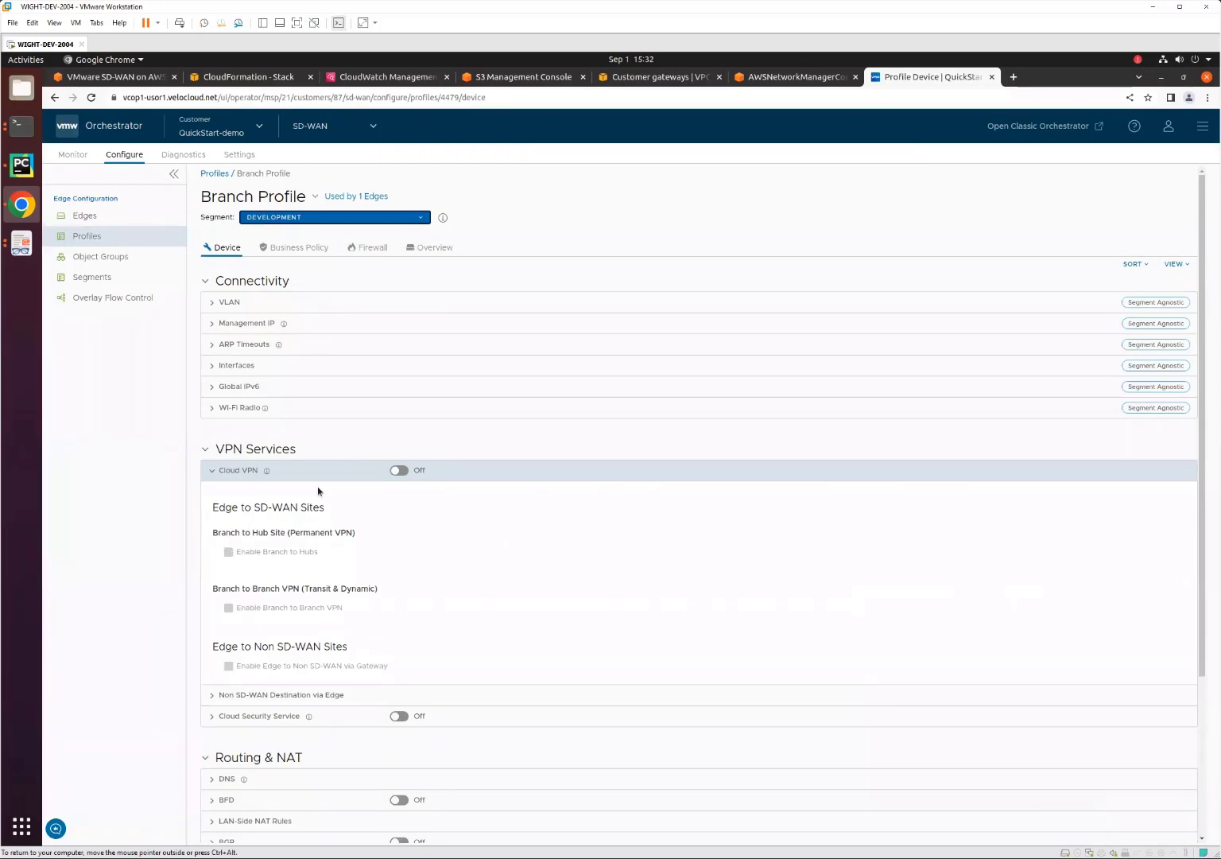
{"action": "left_click", "coordinate": [400, 471]}
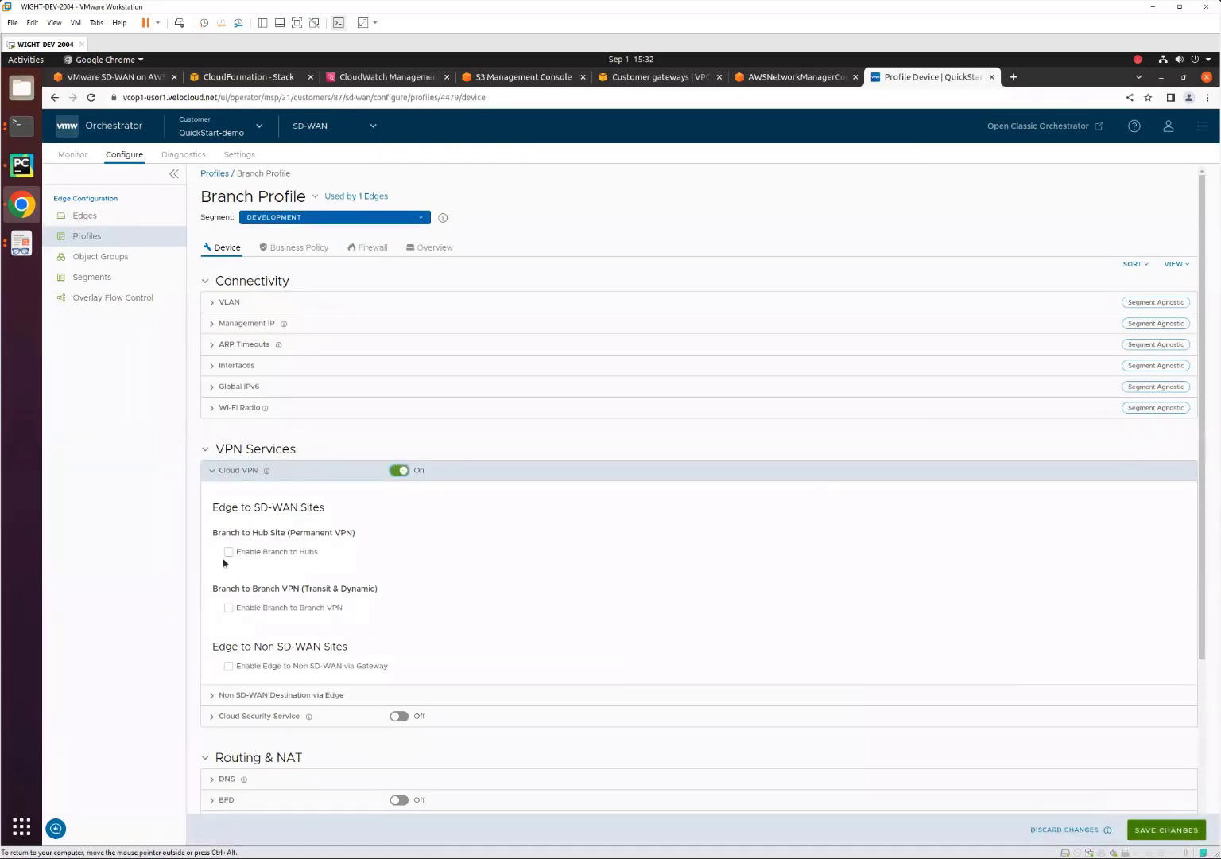
{"action": "left_click", "coordinate": [229, 551]}
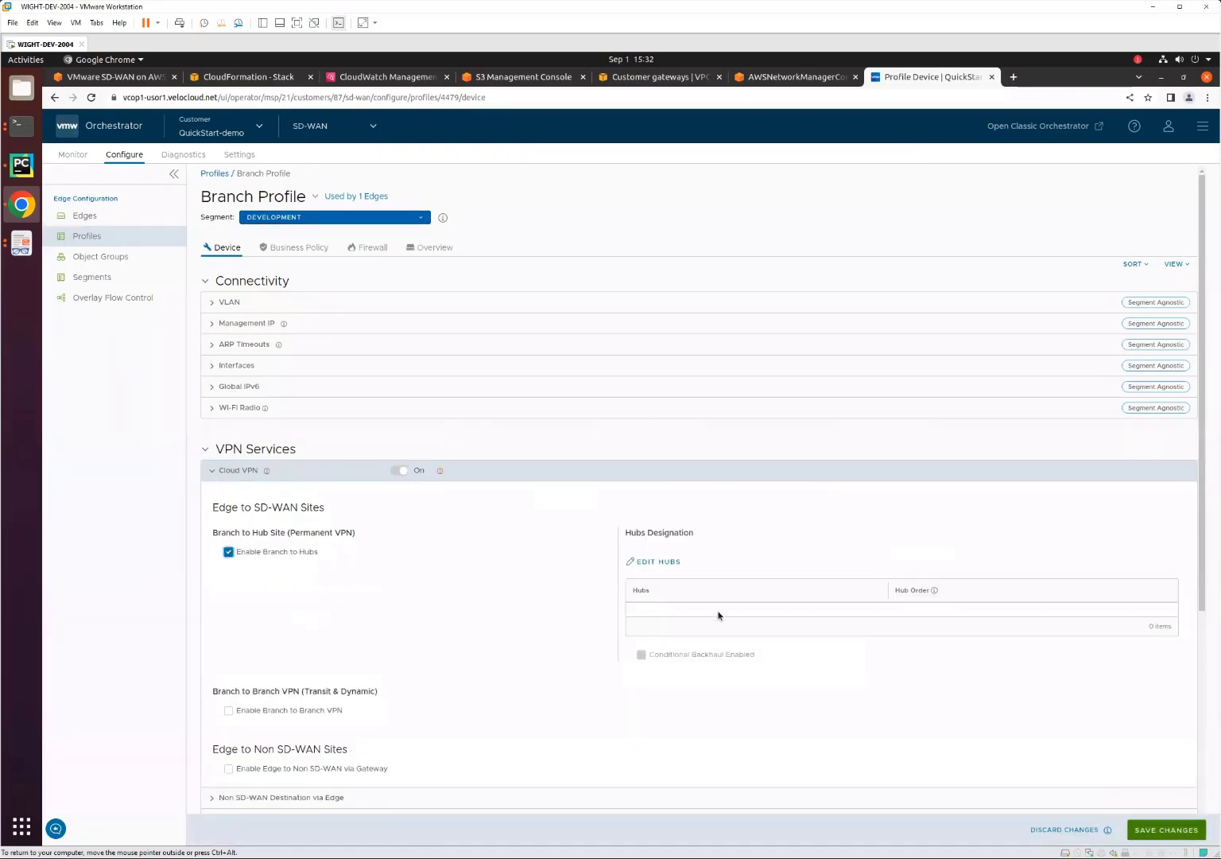
Designate the VMware-SDWAN-CloudWAN-Quickstart-8d63 cluster as the Development segment's hub and save the profile changes.
{"action": "left_click", "coordinate": [656, 561]}
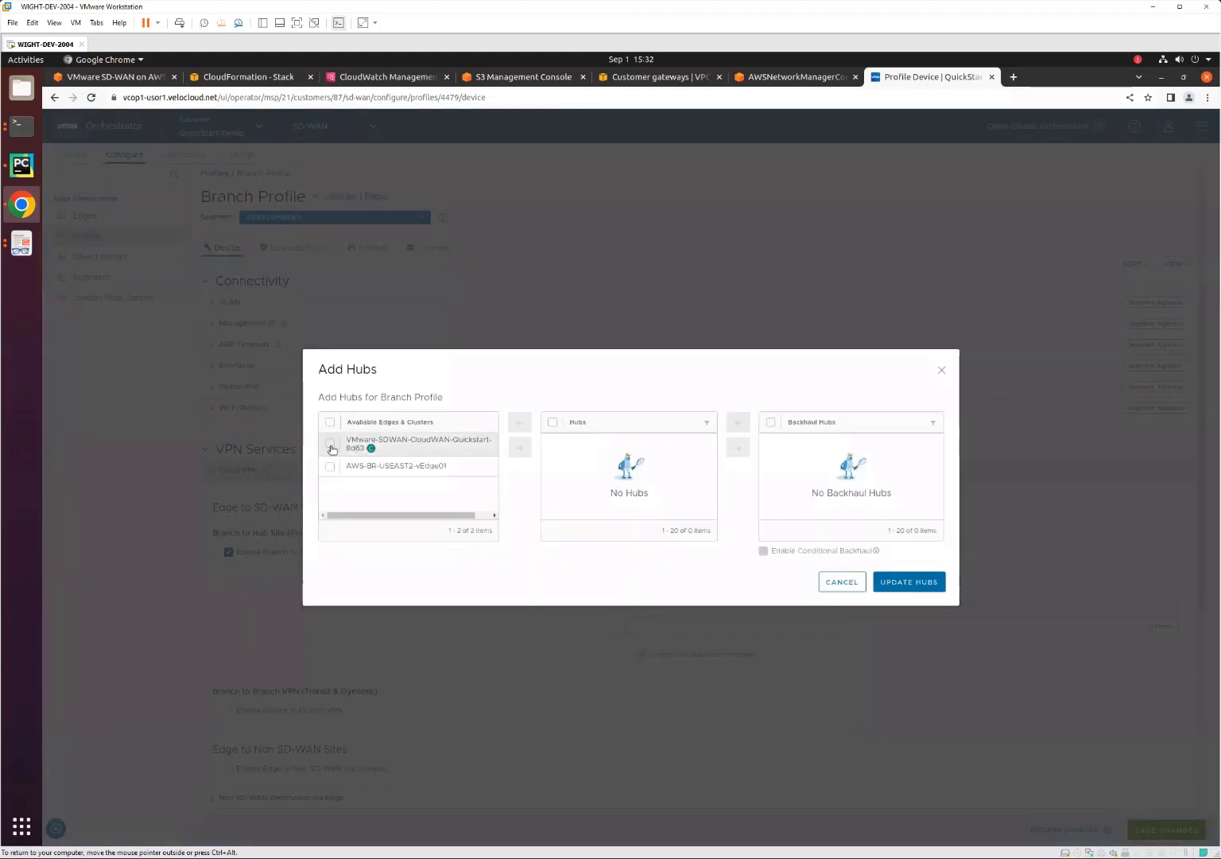
{"action": "left_click", "coordinate": [330, 444]}
{"action": "left_click", "coordinate": [519, 447]}
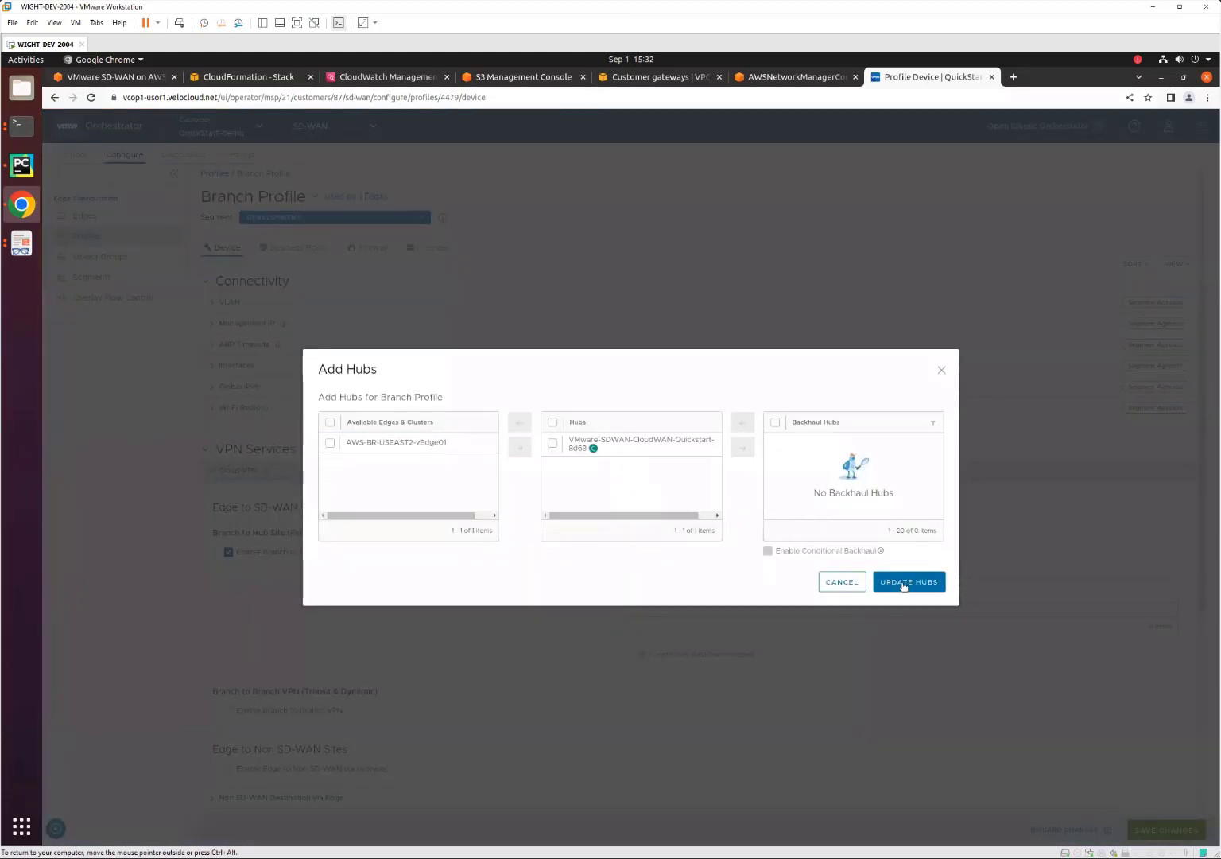
{"action": "left_click", "coordinate": [907, 581]}
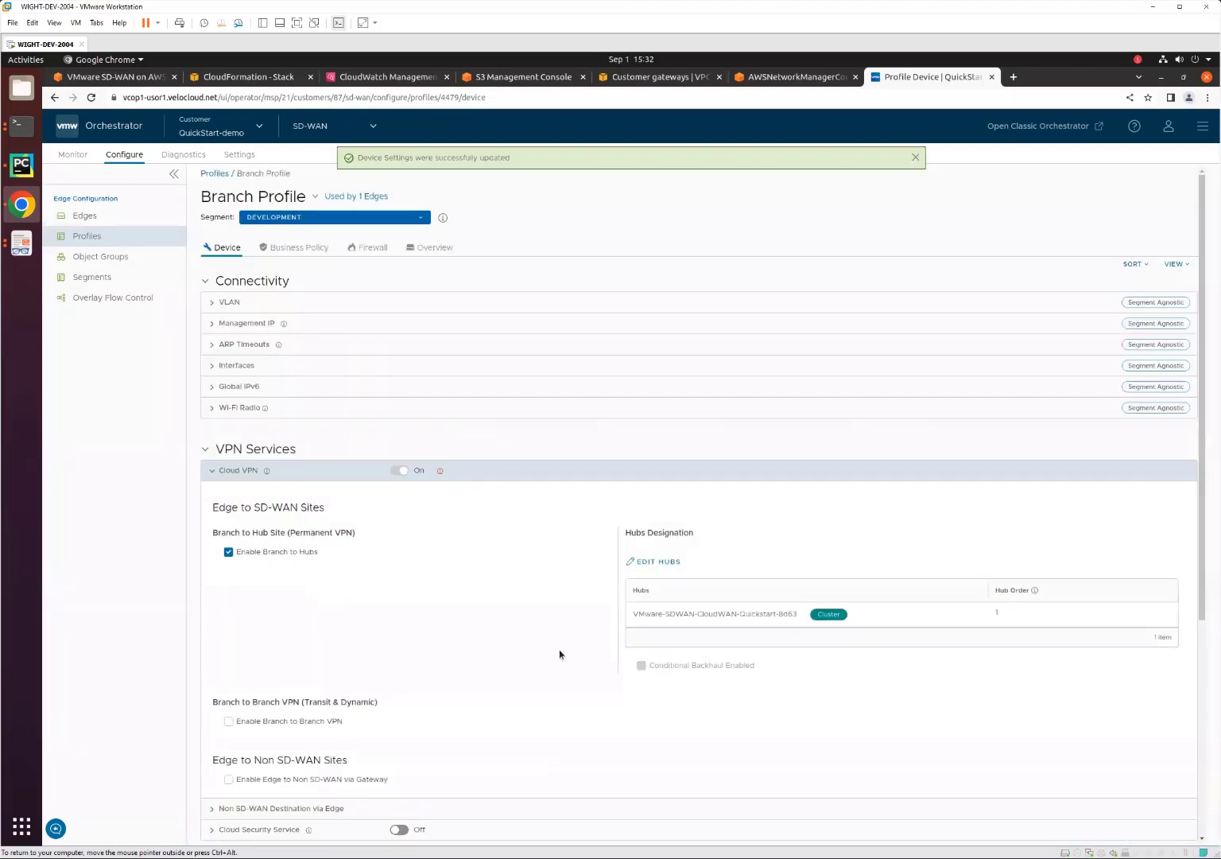
Return to the profiles list, then check the tunnel status of the monitored Non SD-WAN Destinations via Edge.
{"action": "left_click", "coordinate": [90, 236]}
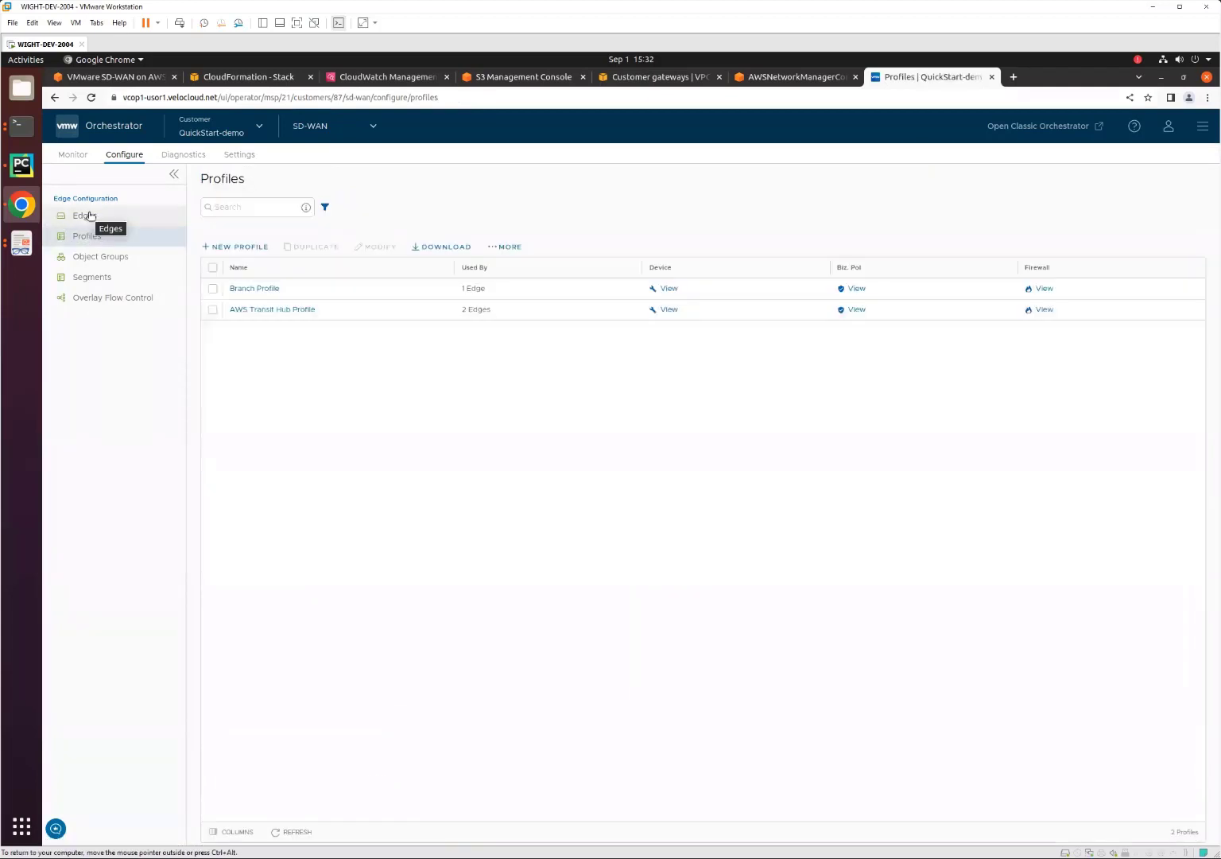
{"action": "left_click", "coordinate": [79, 154]}
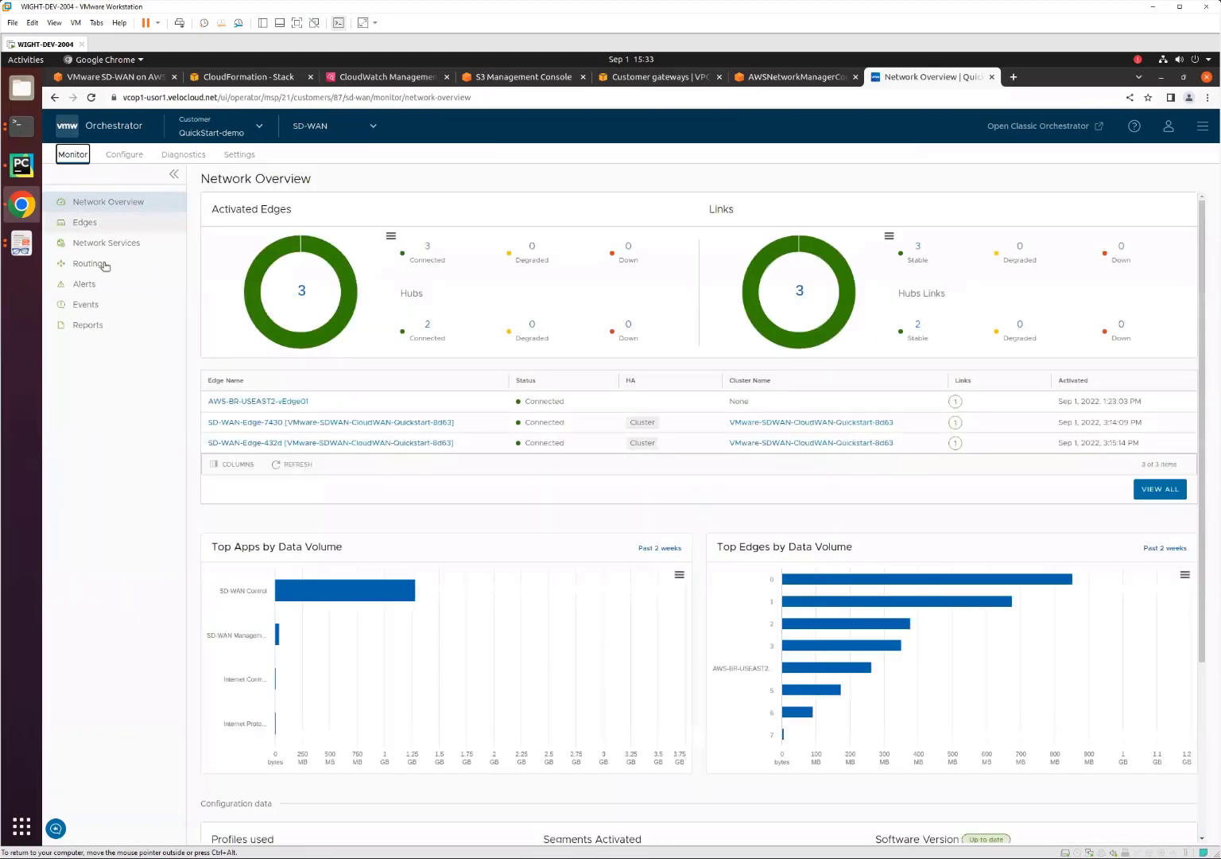
{"action": "left_click", "coordinate": [107, 243]}
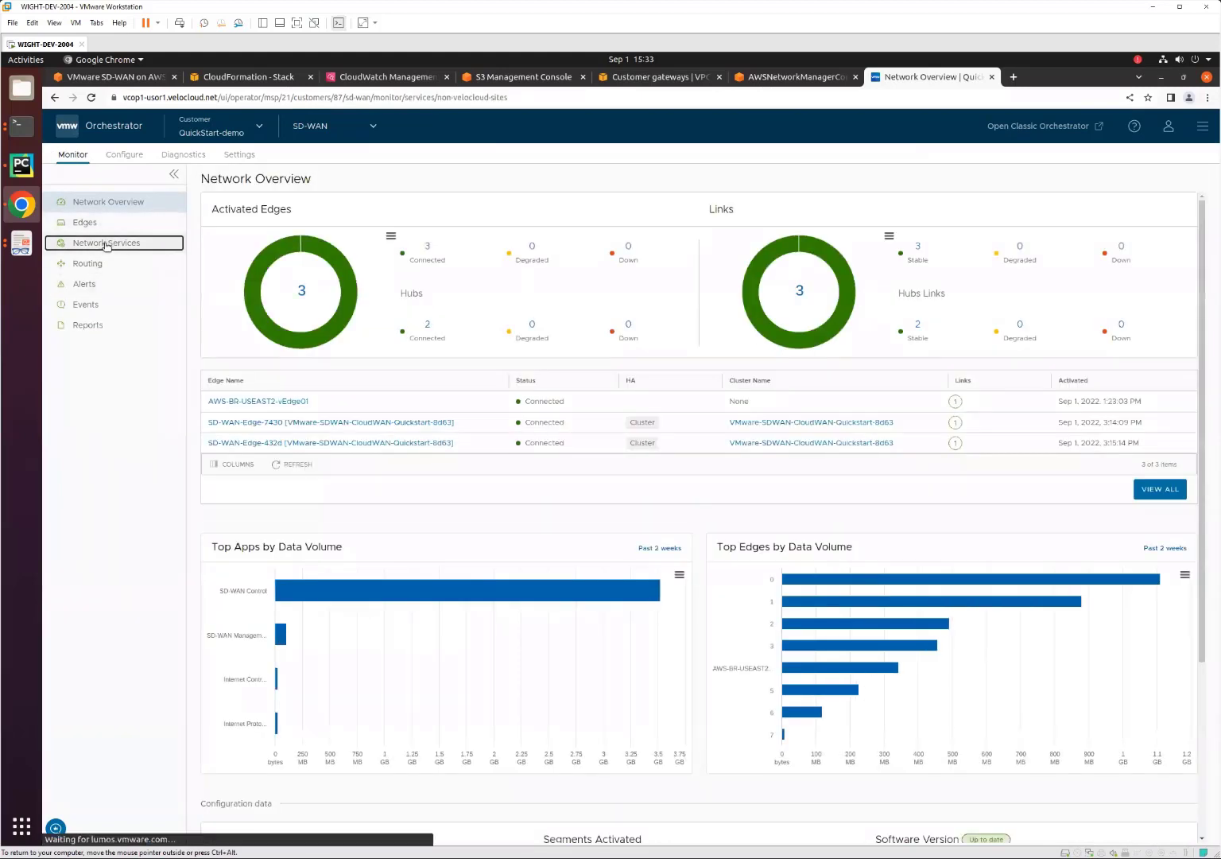
{"action": "left_click", "coordinate": [468, 204]}
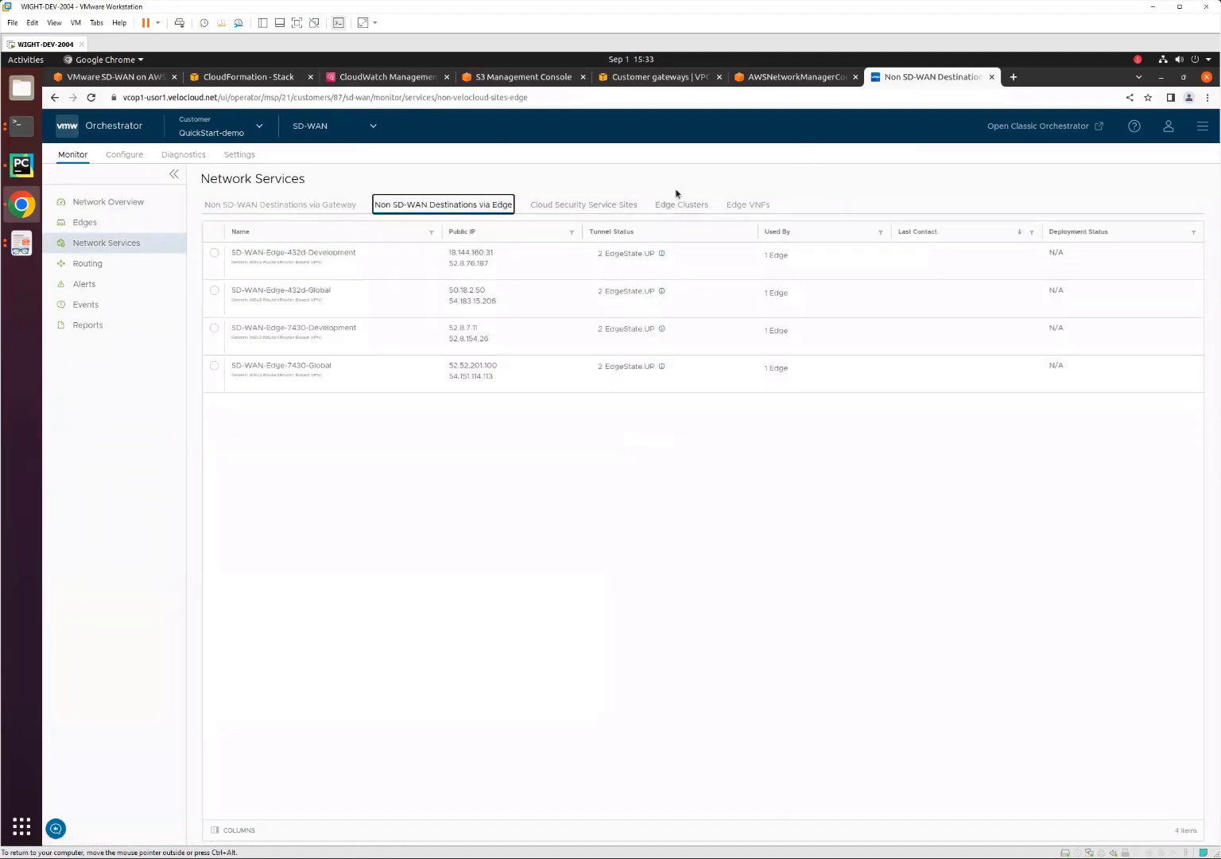
Bring both terminal windows in front of the browser and check the pings from 192.168.5.30 and 192.168.1.167.
{"action": "left_click", "coordinate": [24, 129]}
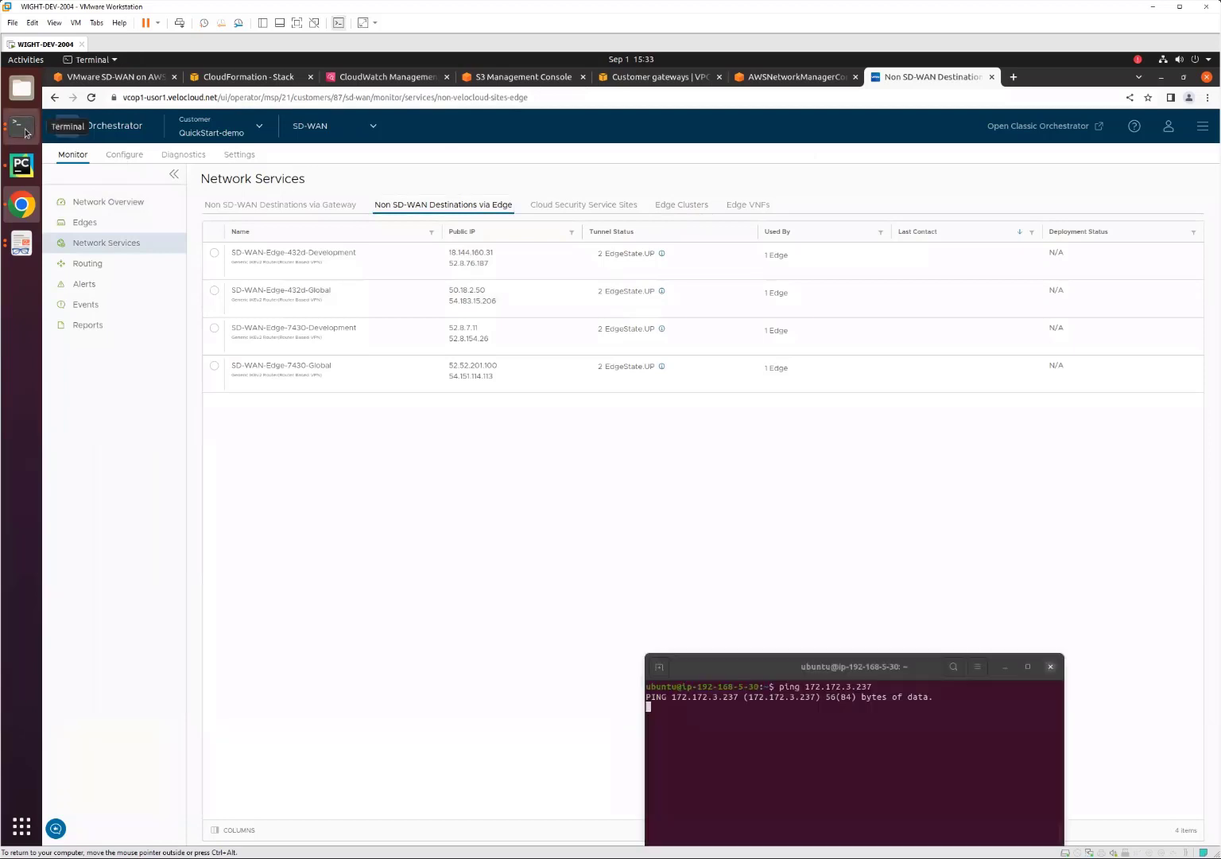
{"action": "left_click", "coordinate": [25, 132]}
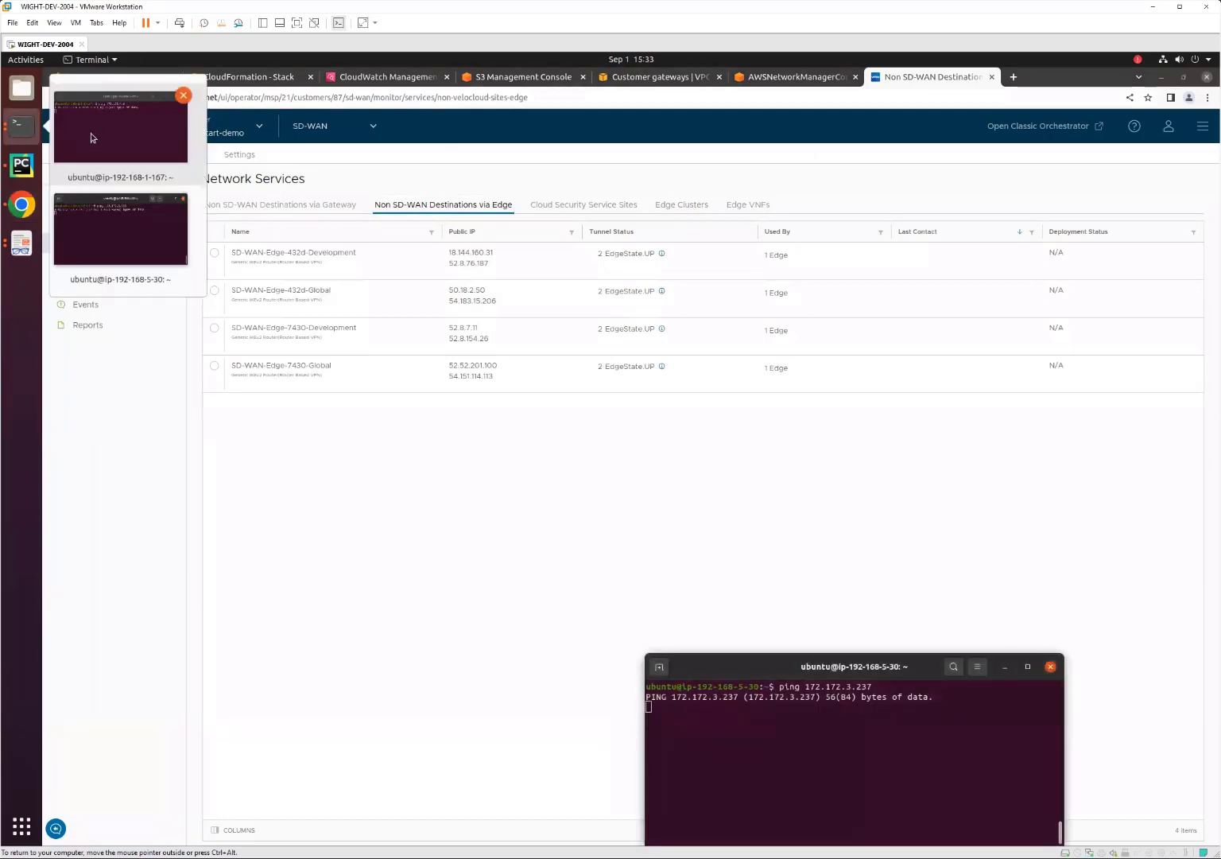
{"action": "left_click", "coordinate": [90, 242]}
{"action": "left_click", "coordinate": [24, 128]}
{"action": "left_click", "coordinate": [101, 142]}
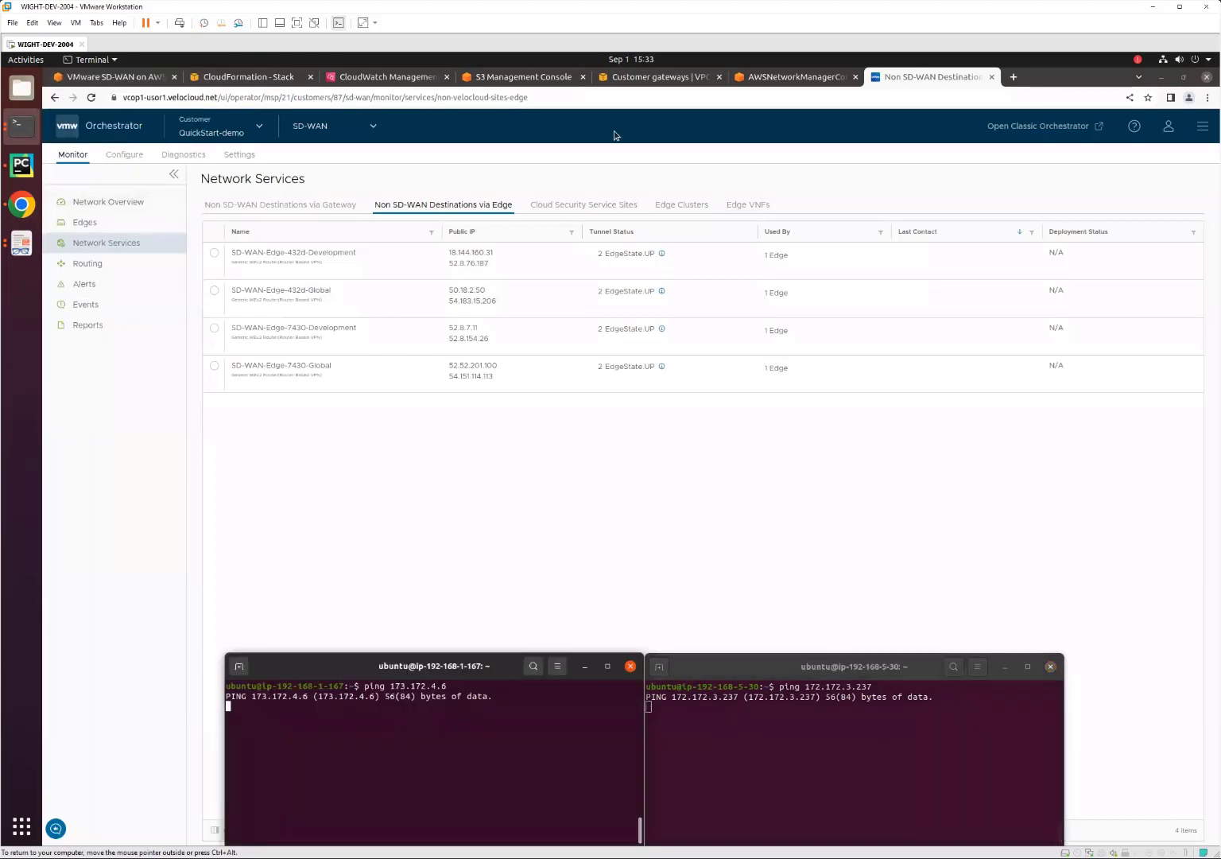
Switch to the AWS VPC console and open the routes of the Child-VPC-04-RT route table for editing.
{"action": "left_click", "coordinate": [641, 77]}
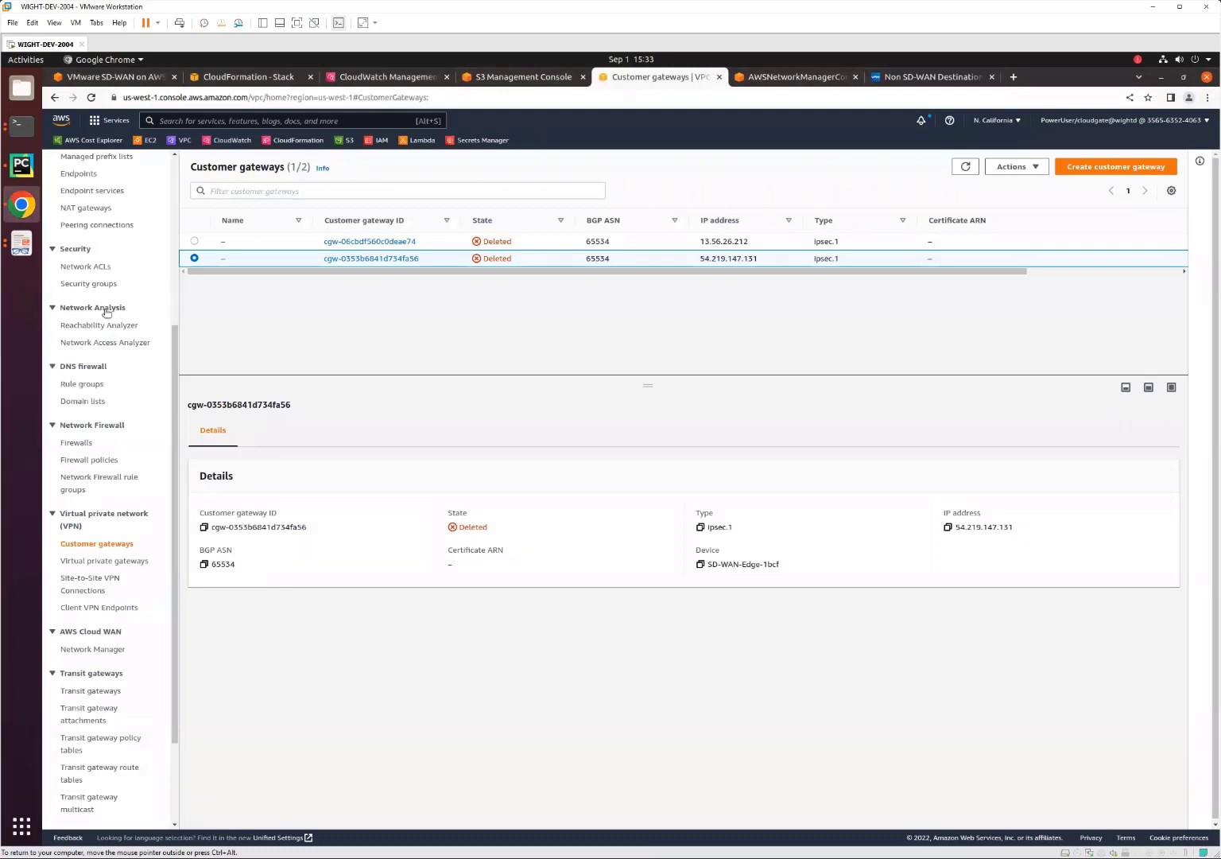
{"action": "scroll", "coordinate": [91, 298], "scroll_direction": "up", "scroll_amount": 4}
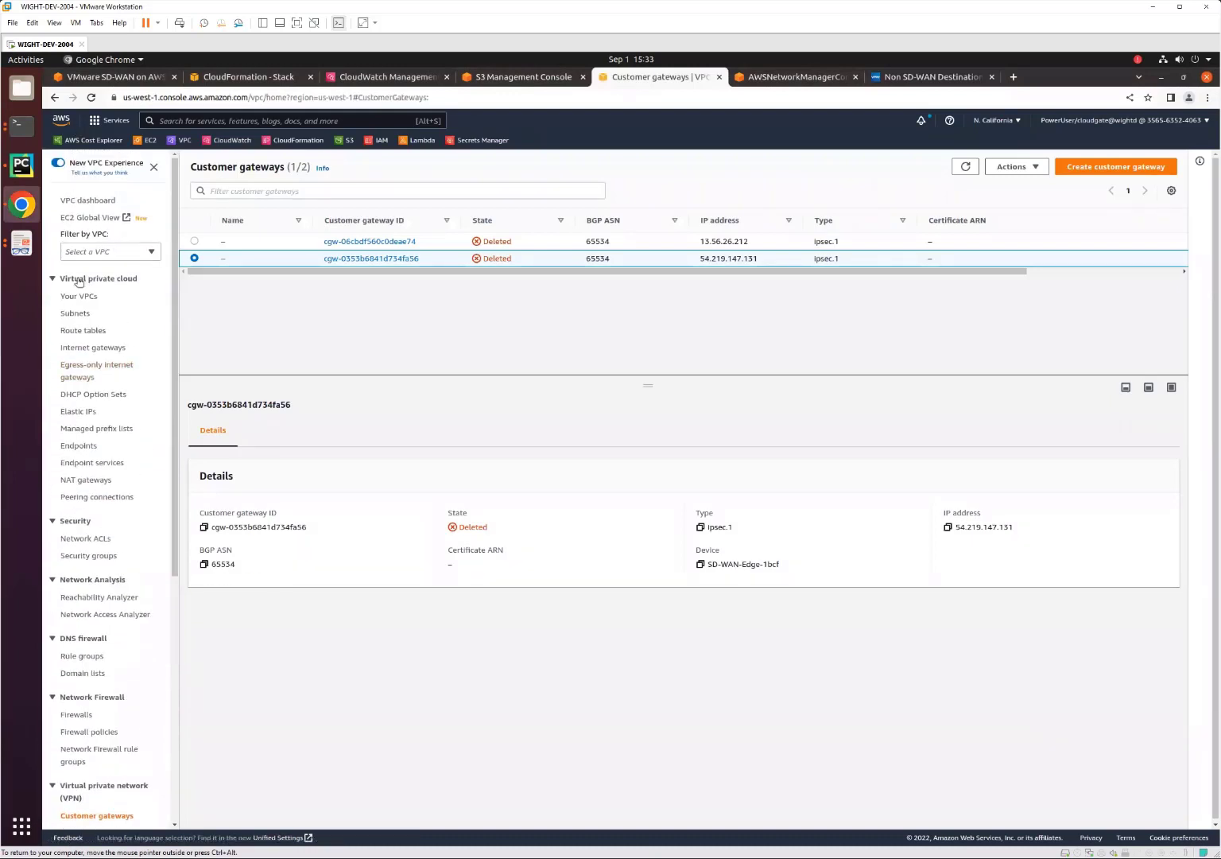
{"action": "left_click", "coordinate": [83, 330]}
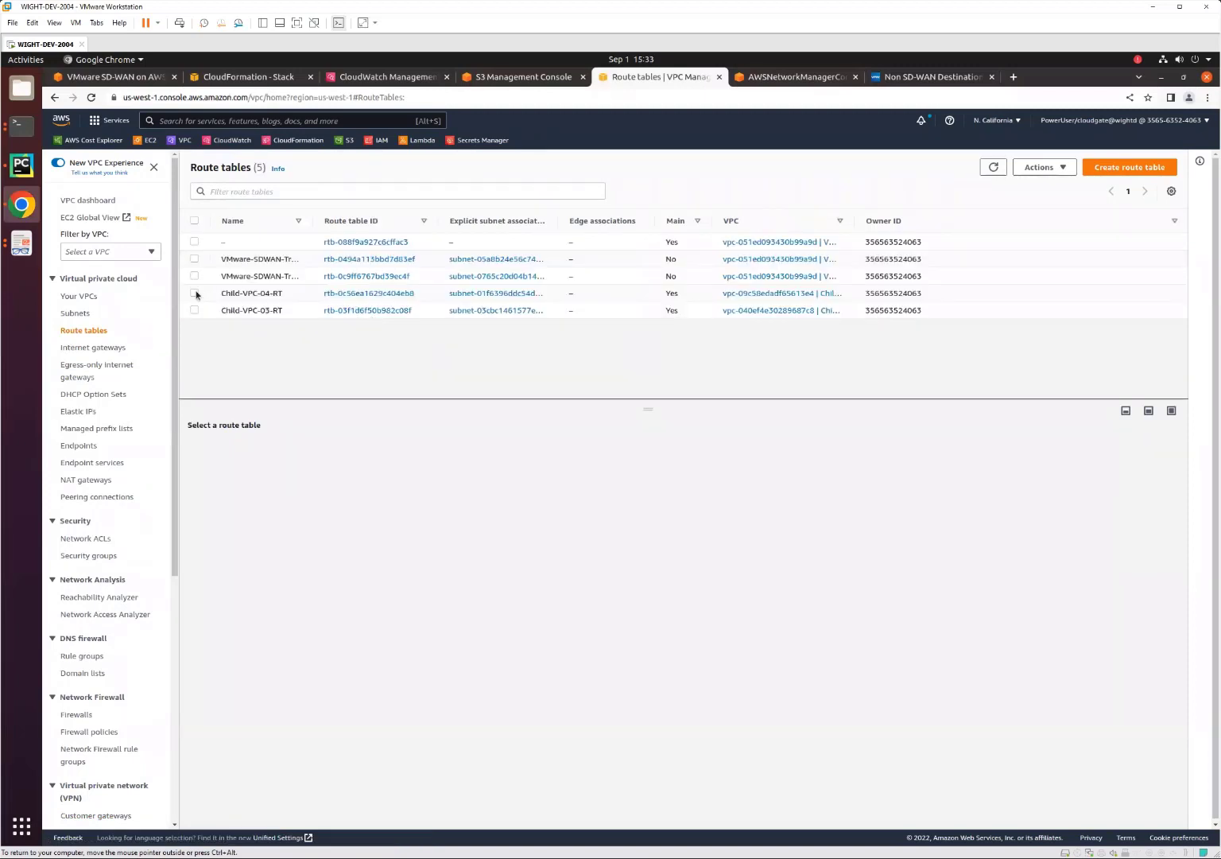
{"action": "left_click", "coordinate": [194, 293]}
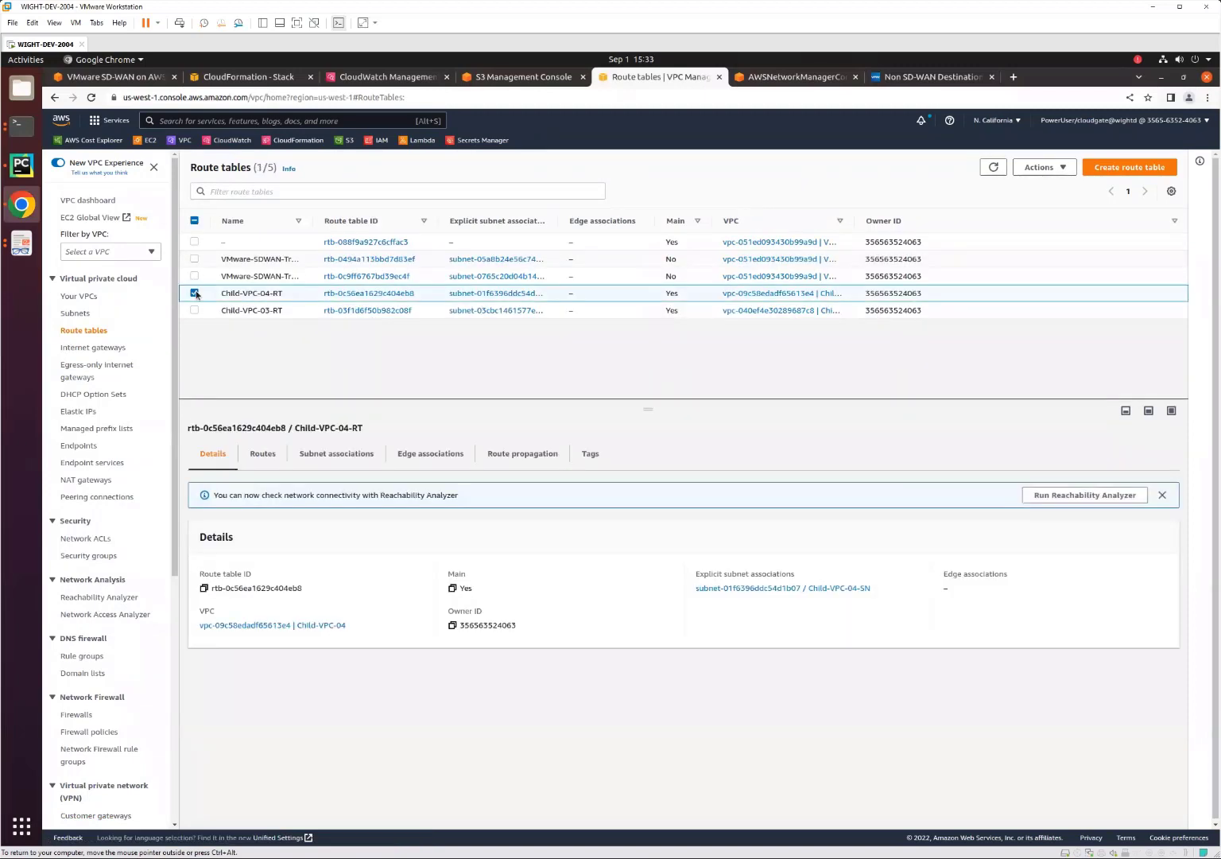
{"action": "left_click", "coordinate": [265, 455]}
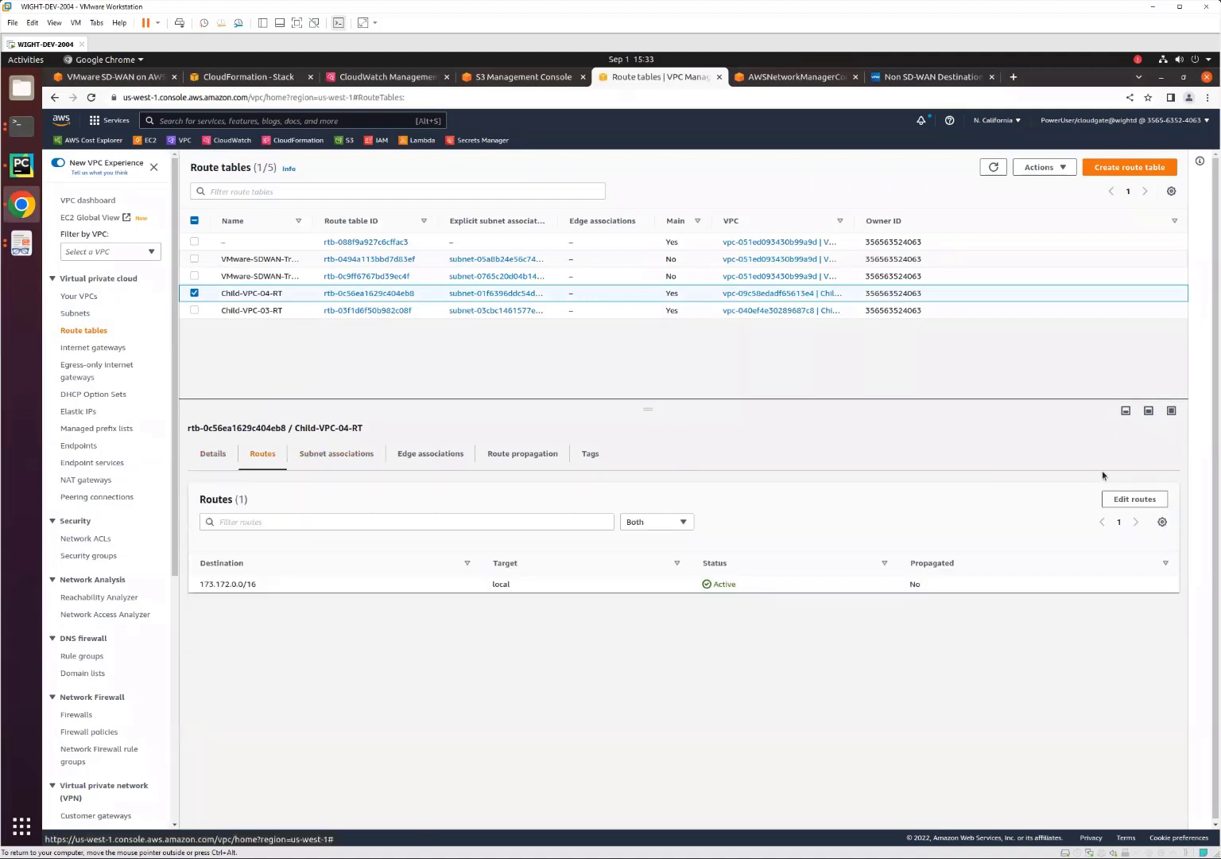
{"action": "left_click", "coordinate": [1137, 501]}
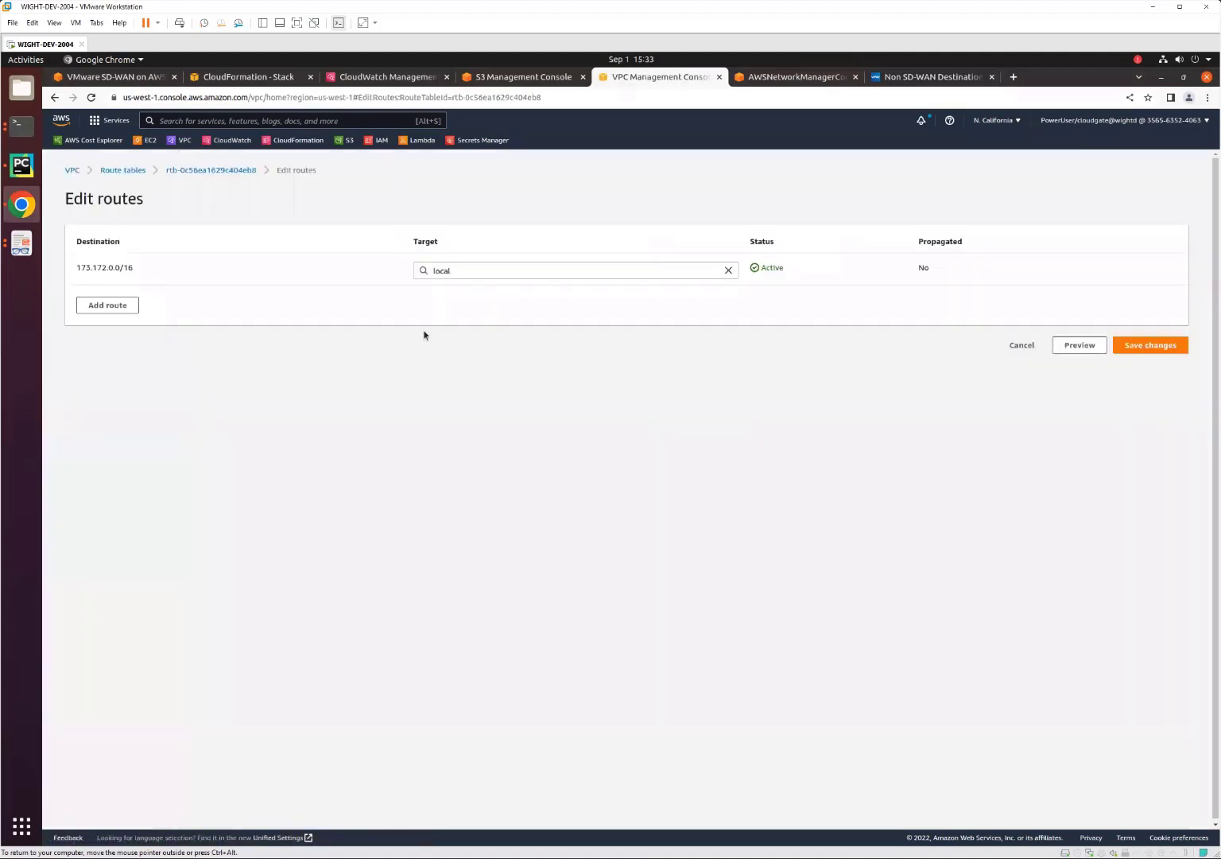
Add a 0.0.0.0/0 route targeting the Cloud WAN core network to Child-VPC-04-RT and save the changes.
{"action": "left_click", "coordinate": [115, 300]}
{"action": "left_click", "coordinate": [116, 302]}
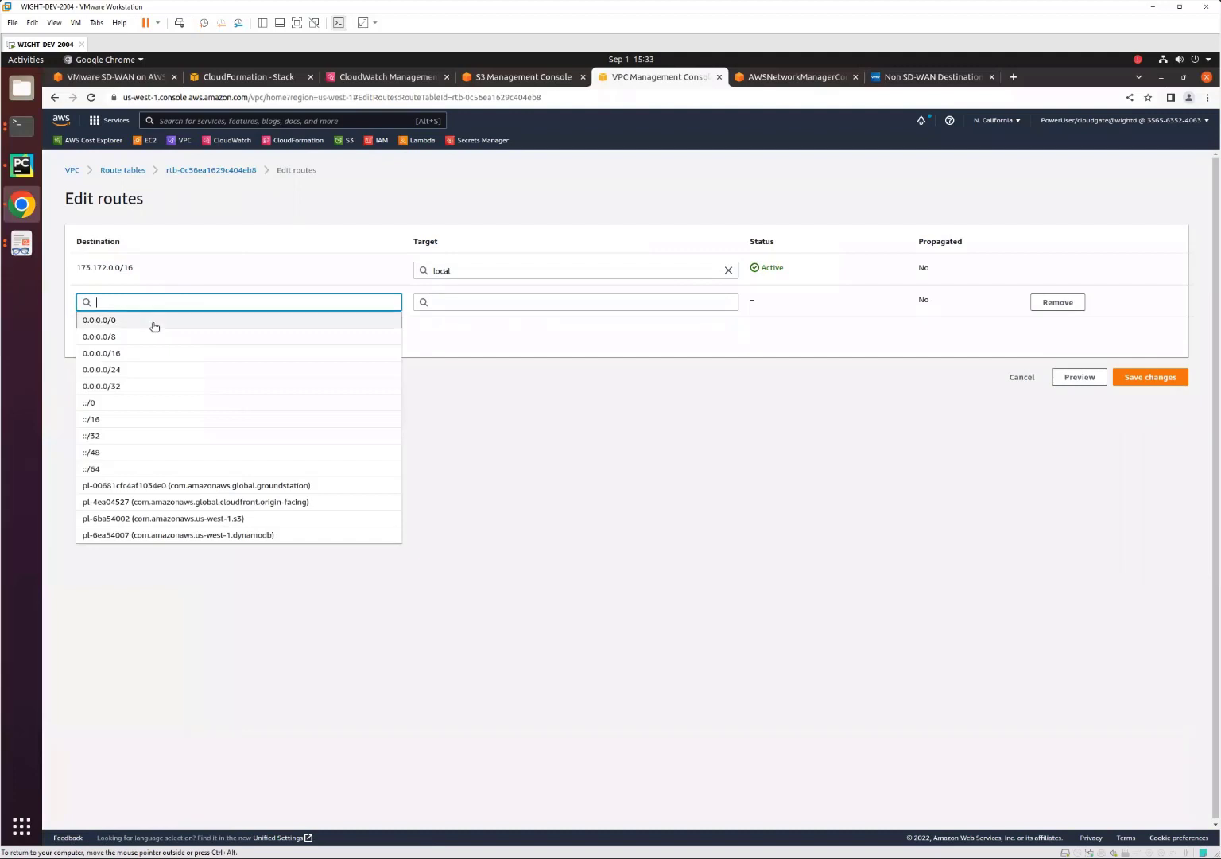
{"action": "left_click", "coordinate": [152, 321]}
{"action": "left_click", "coordinate": [457, 309]}
{"action": "type", "text": "arn"}
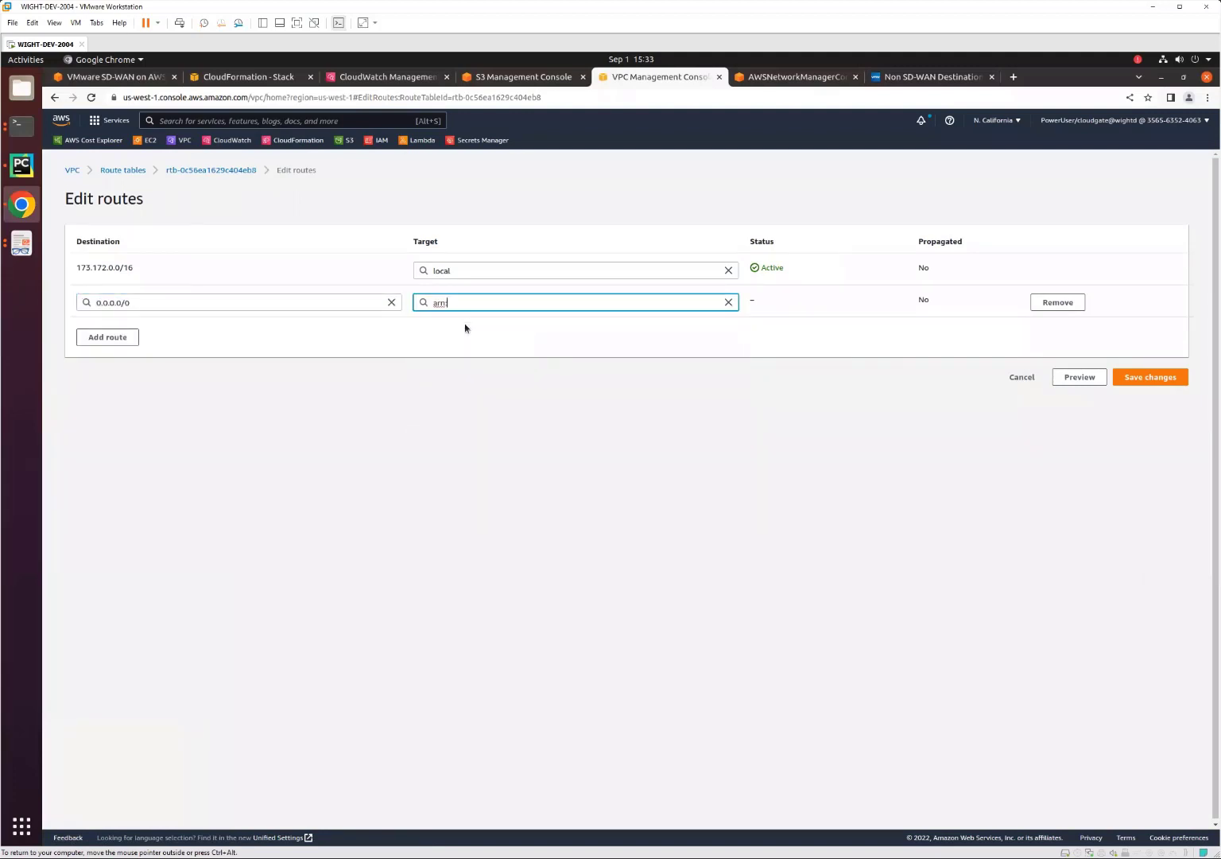
{"action": "left_click", "coordinate": [475, 324]}
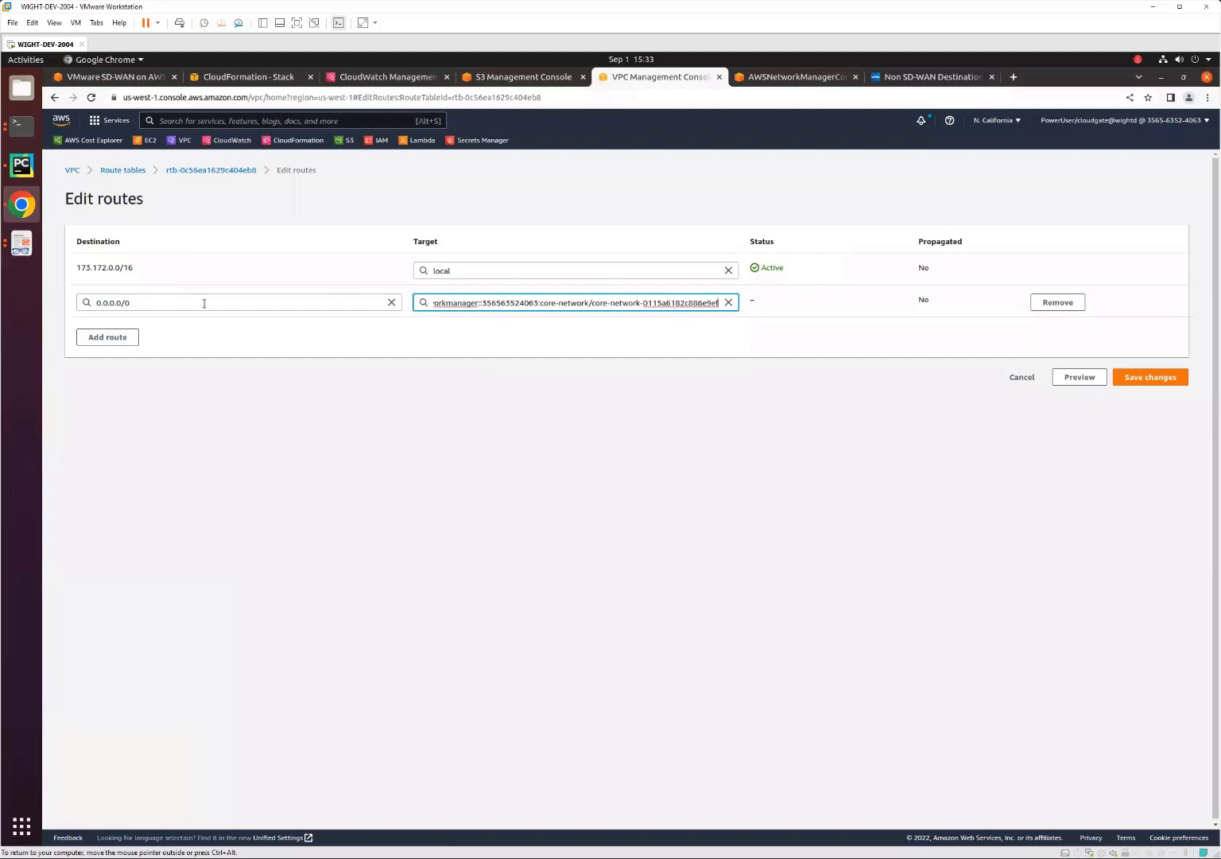
{"action": "left_click", "coordinate": [1151, 376]}
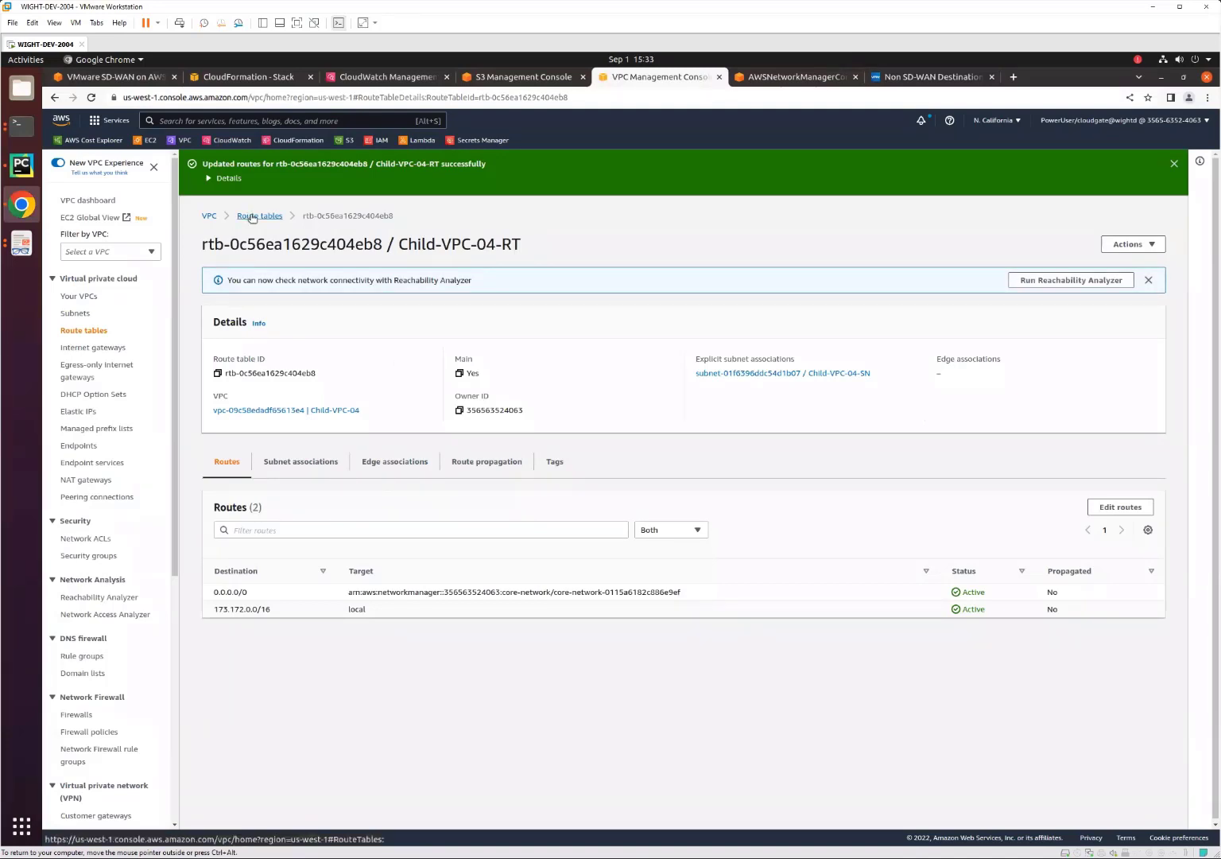
Return to the route tables list, add a 0.0.0.0/0 route targeting the core network to Child-VPC-03-RT, and save it.
{"action": "left_click", "coordinate": [252, 217]}
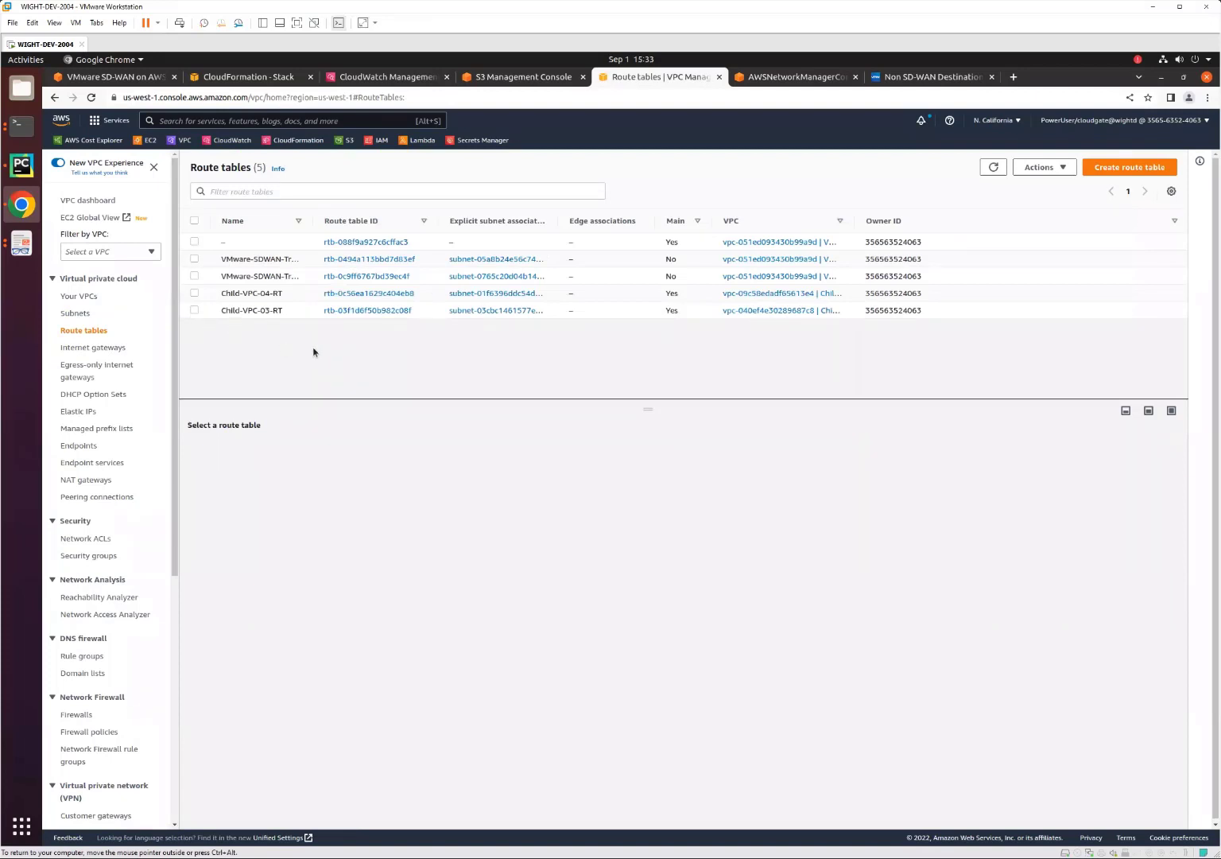
{"action": "left_click", "coordinate": [263, 453]}
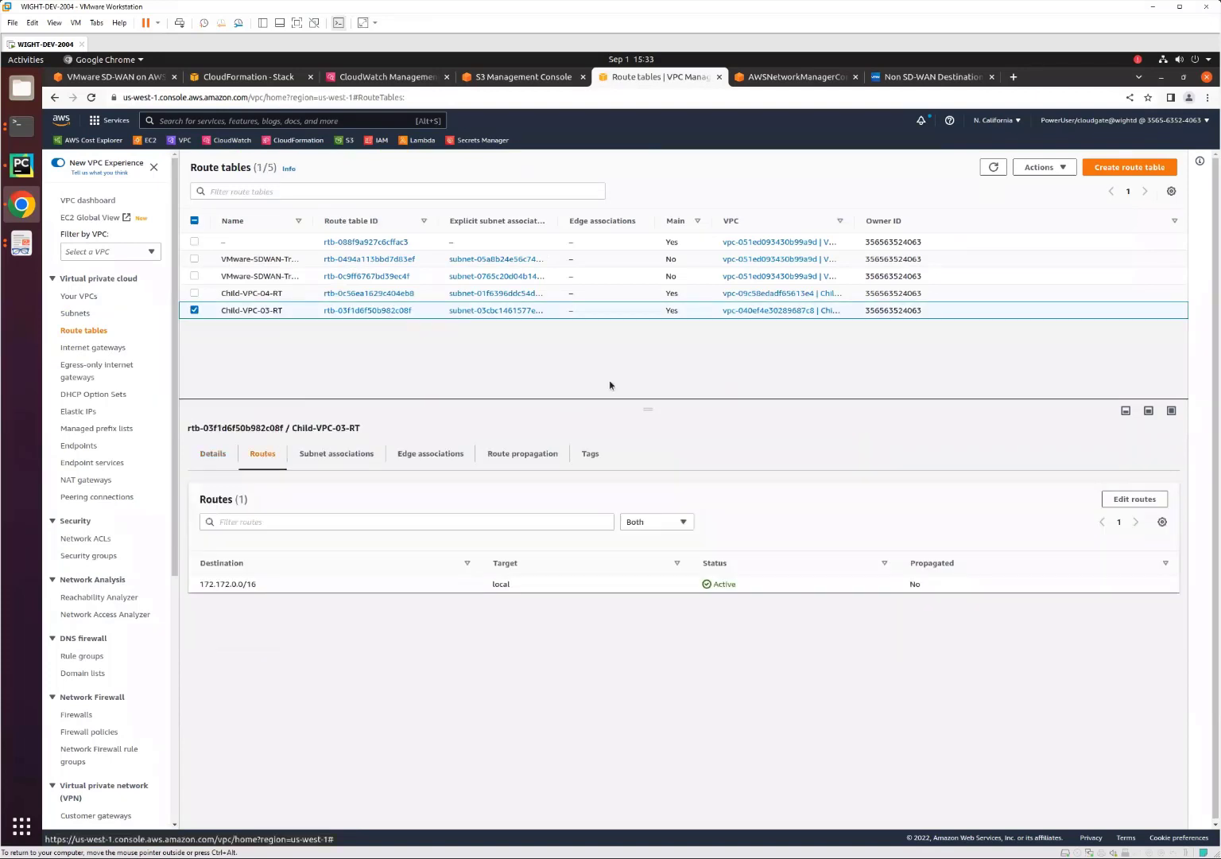
{"action": "left_click", "coordinate": [1153, 499]}
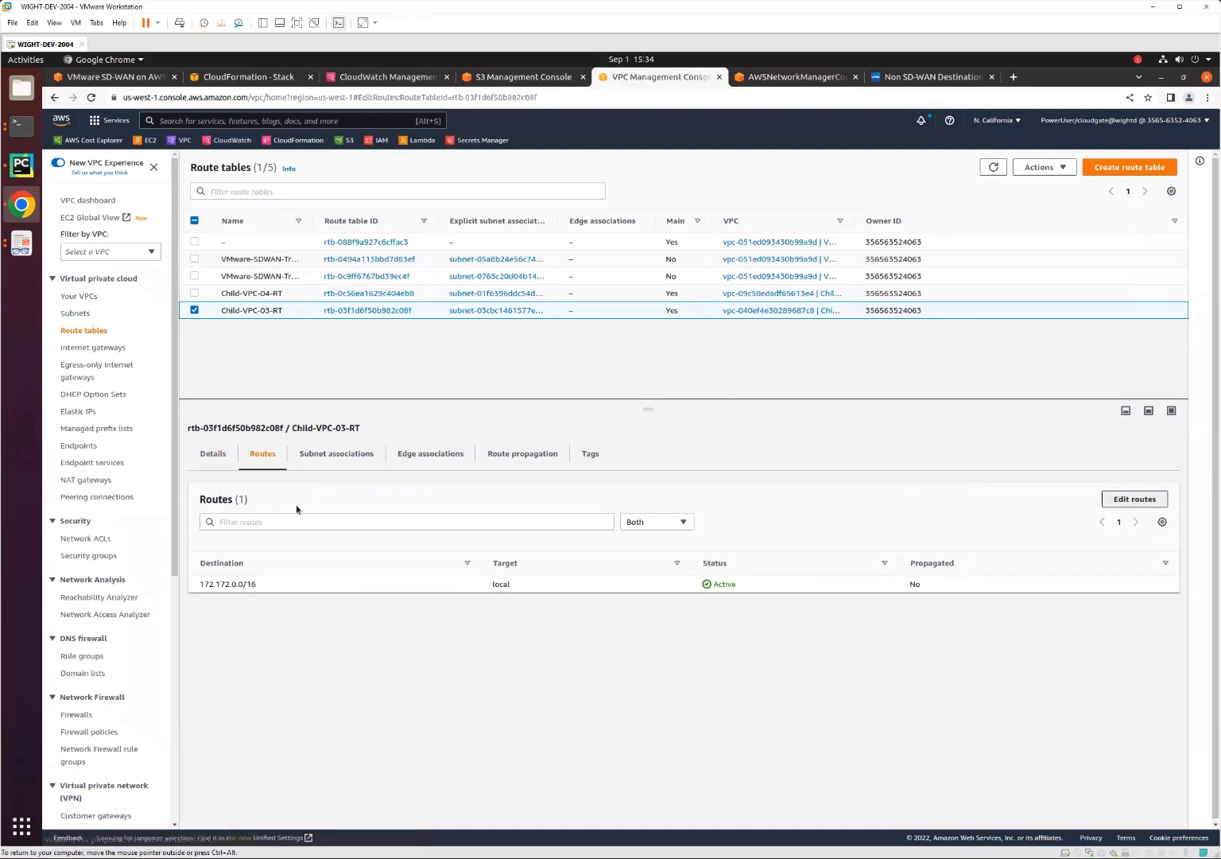
{"action": "left_click", "coordinate": [100, 302]}
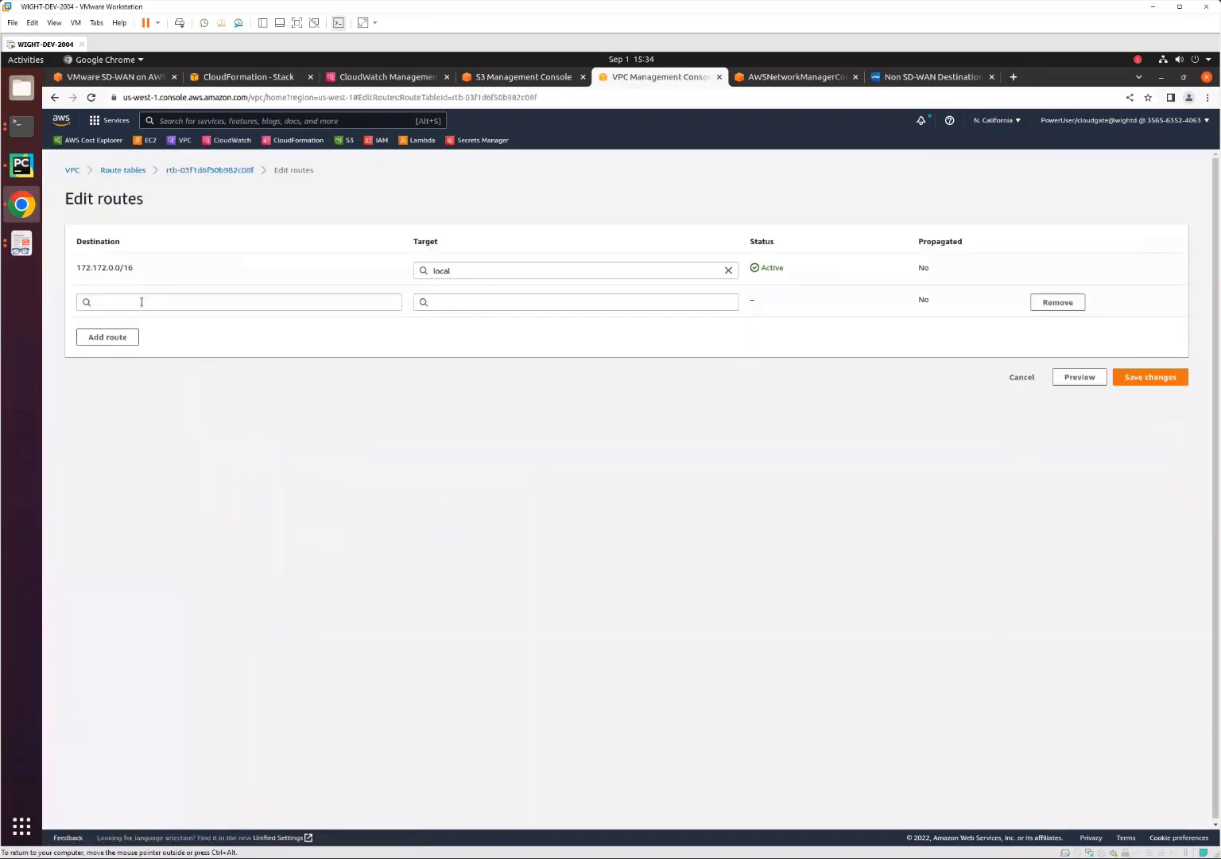
{"action": "left_click", "coordinate": [142, 302]}
{"action": "left_click", "coordinate": [148, 321]}
{"action": "left_click", "coordinate": [537, 302]}
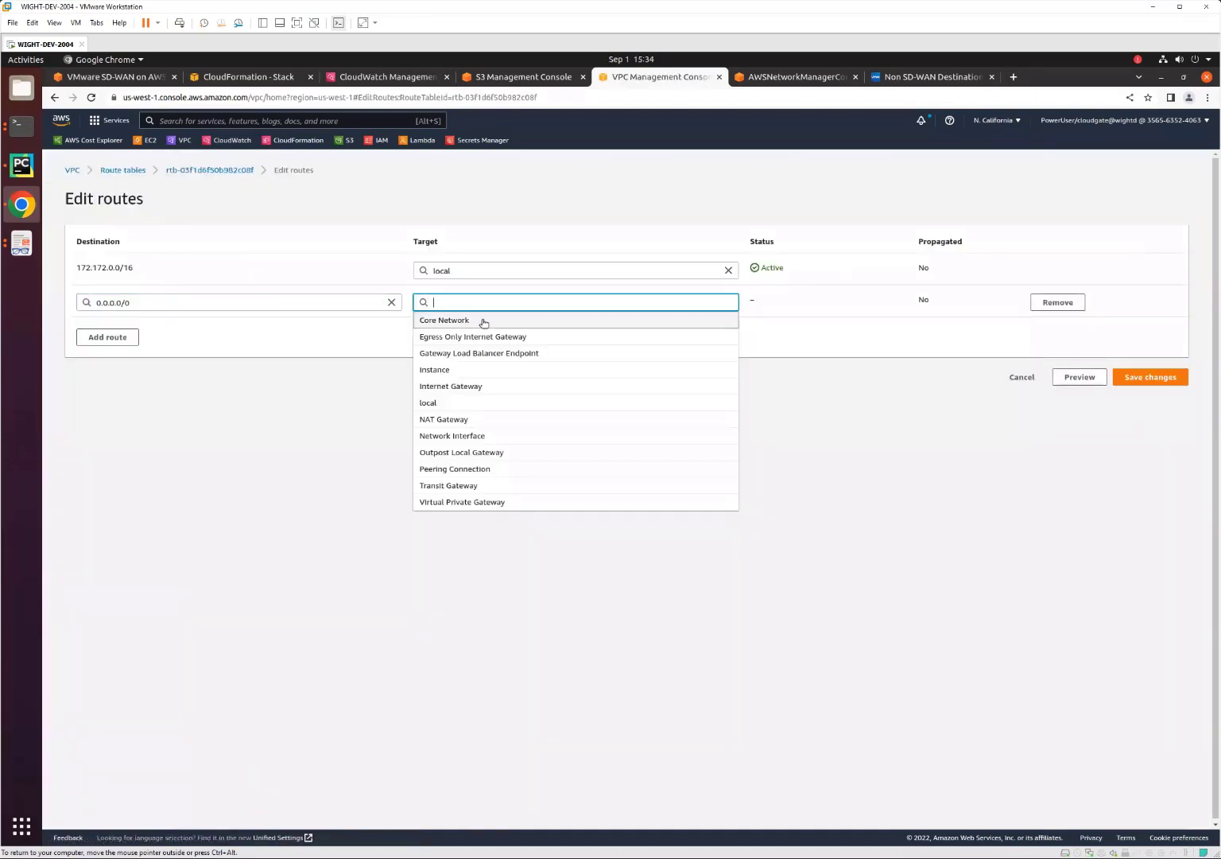
{"action": "left_click", "coordinate": [482, 321]}
{"action": "left_click", "coordinate": [482, 322]}
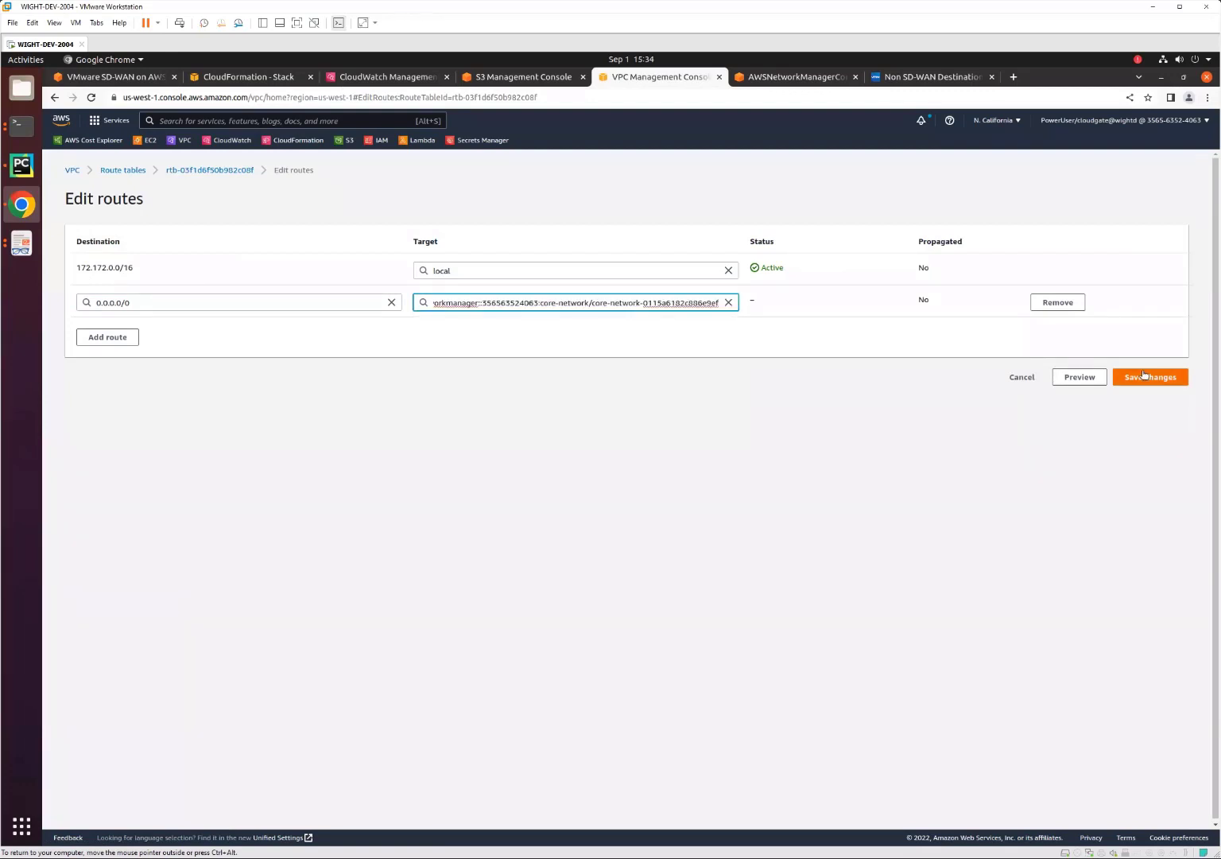
{"action": "left_click", "coordinate": [1145, 376]}
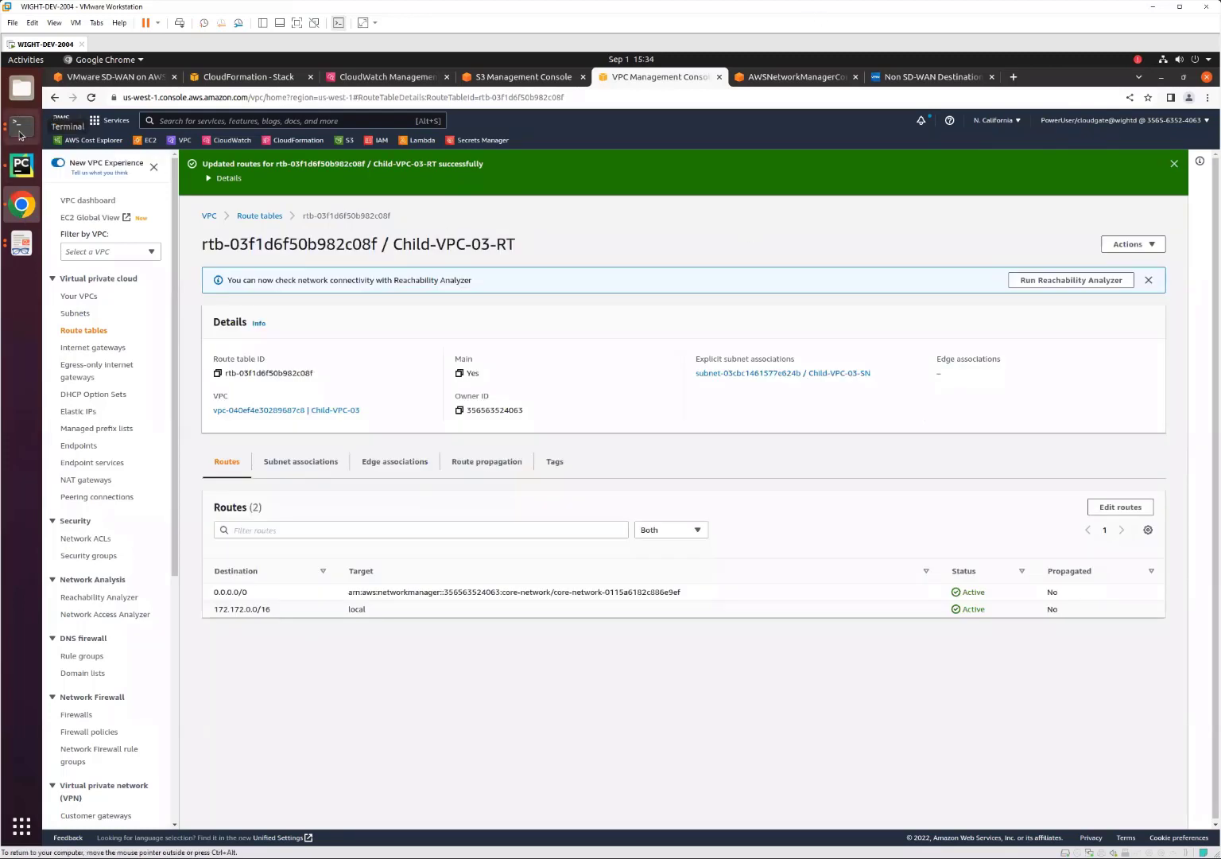
Open the AWS CloudWAN topology diagram and bring both terminals in front to check the pings to 173.172.4.6 and 172.172.3.237.
{"action": "left_click", "coordinate": [21, 246]}
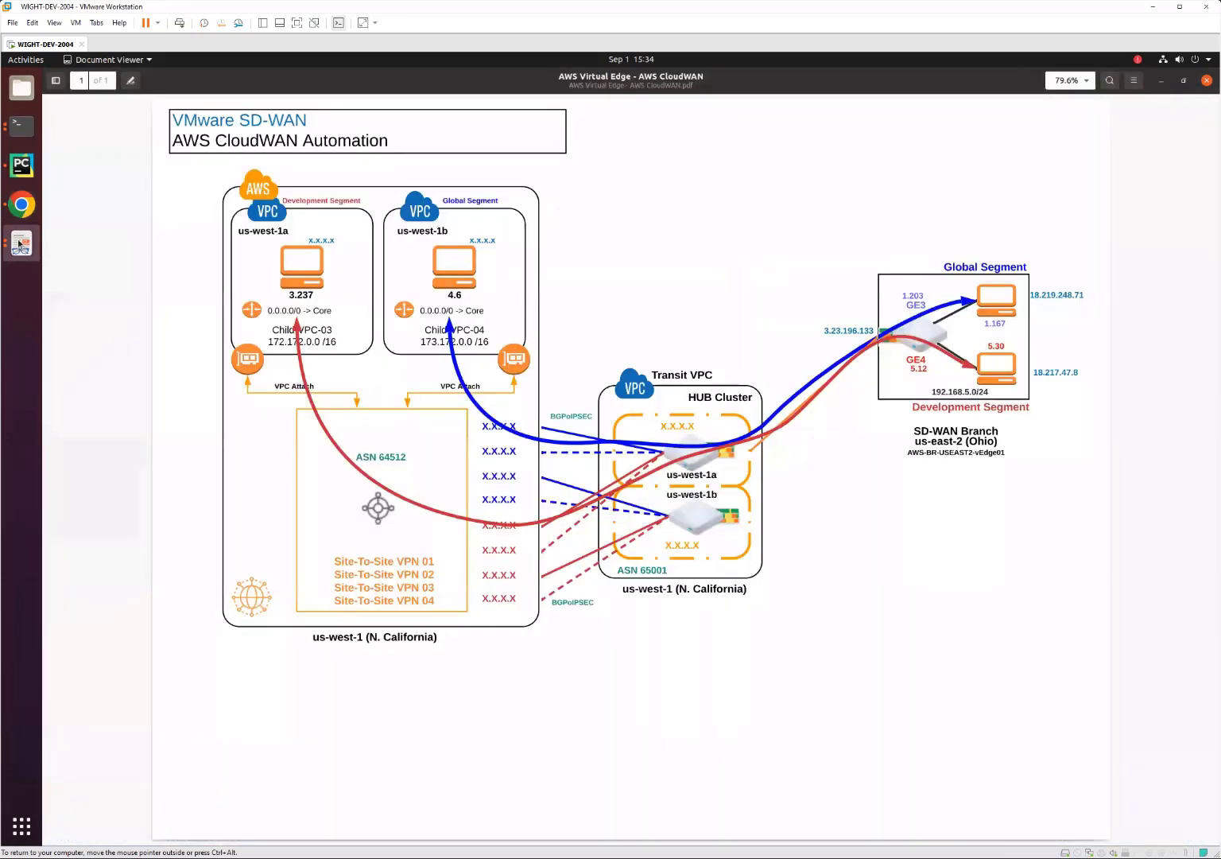
{"action": "left_click", "coordinate": [22, 128]}
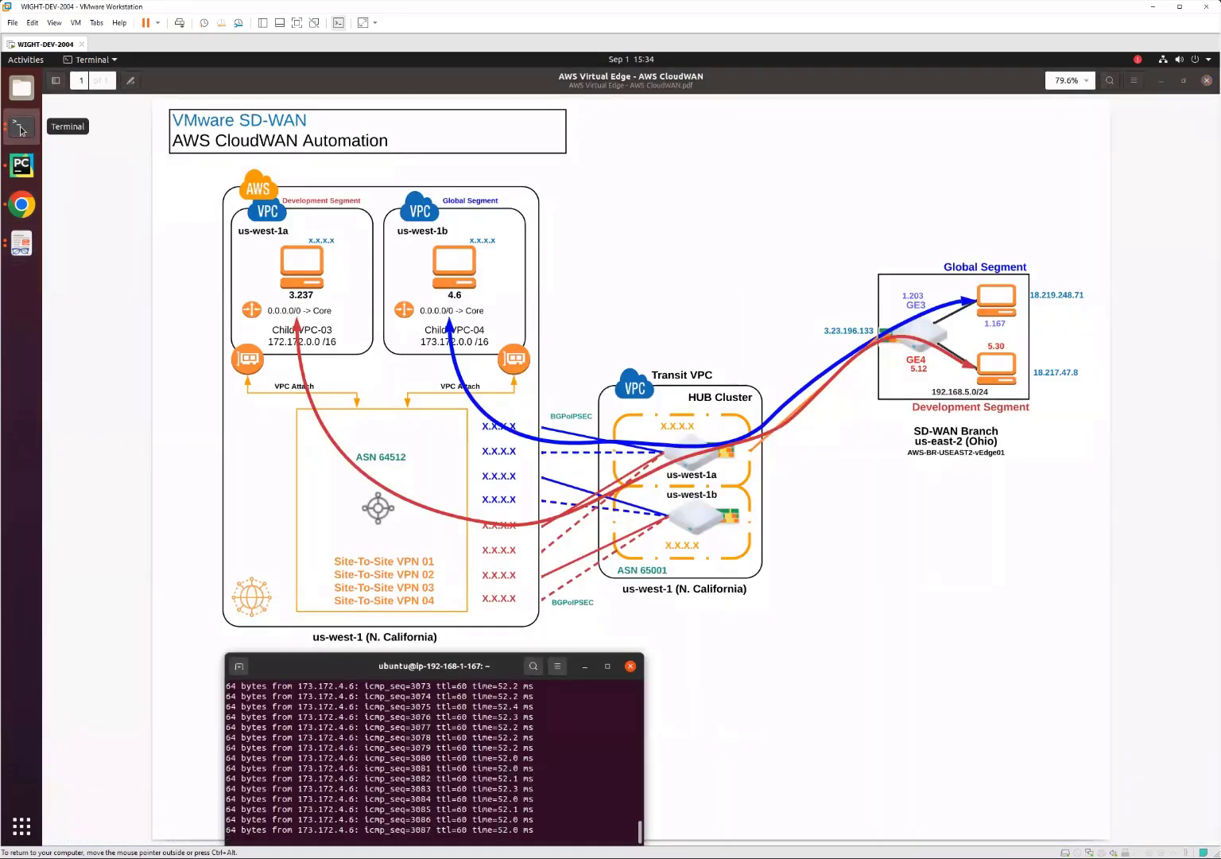
{"action": "left_click", "coordinate": [22, 127]}
{"action": "left_click", "coordinate": [104, 229]}
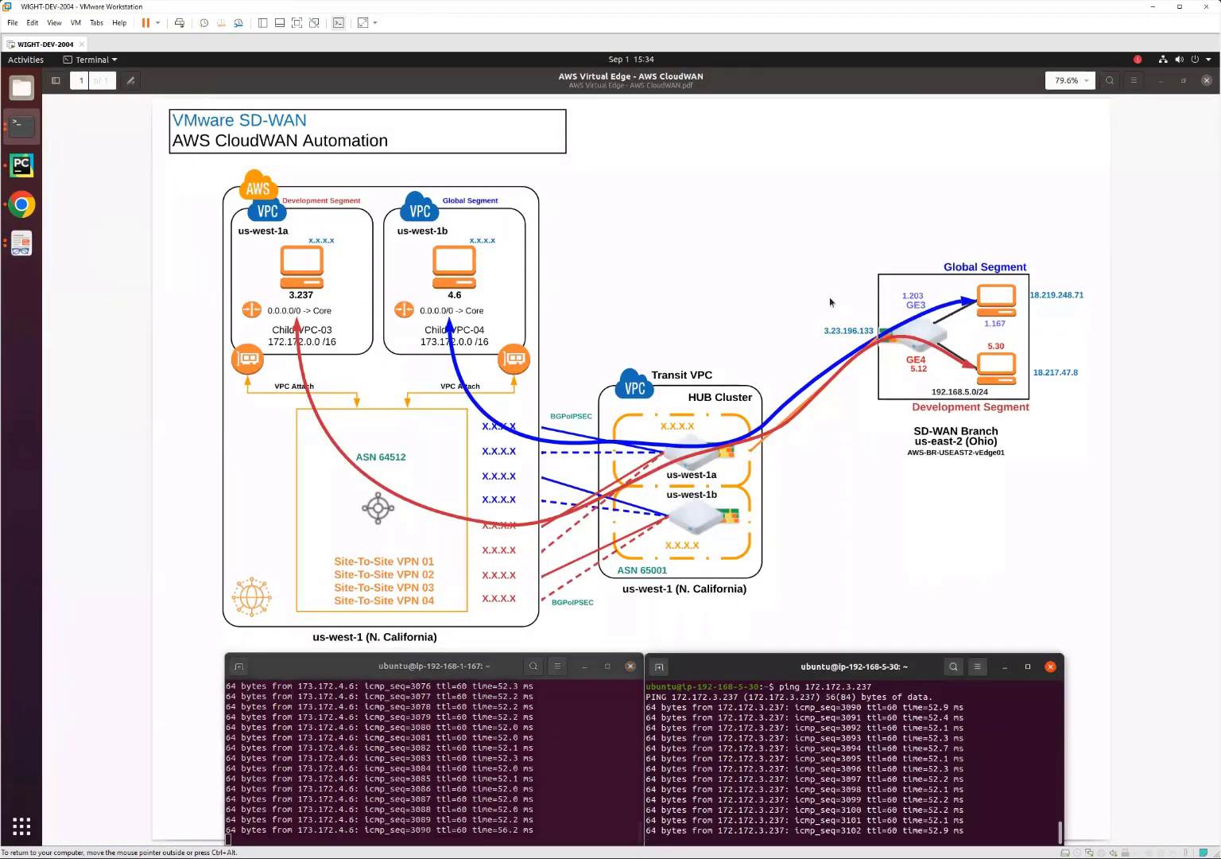